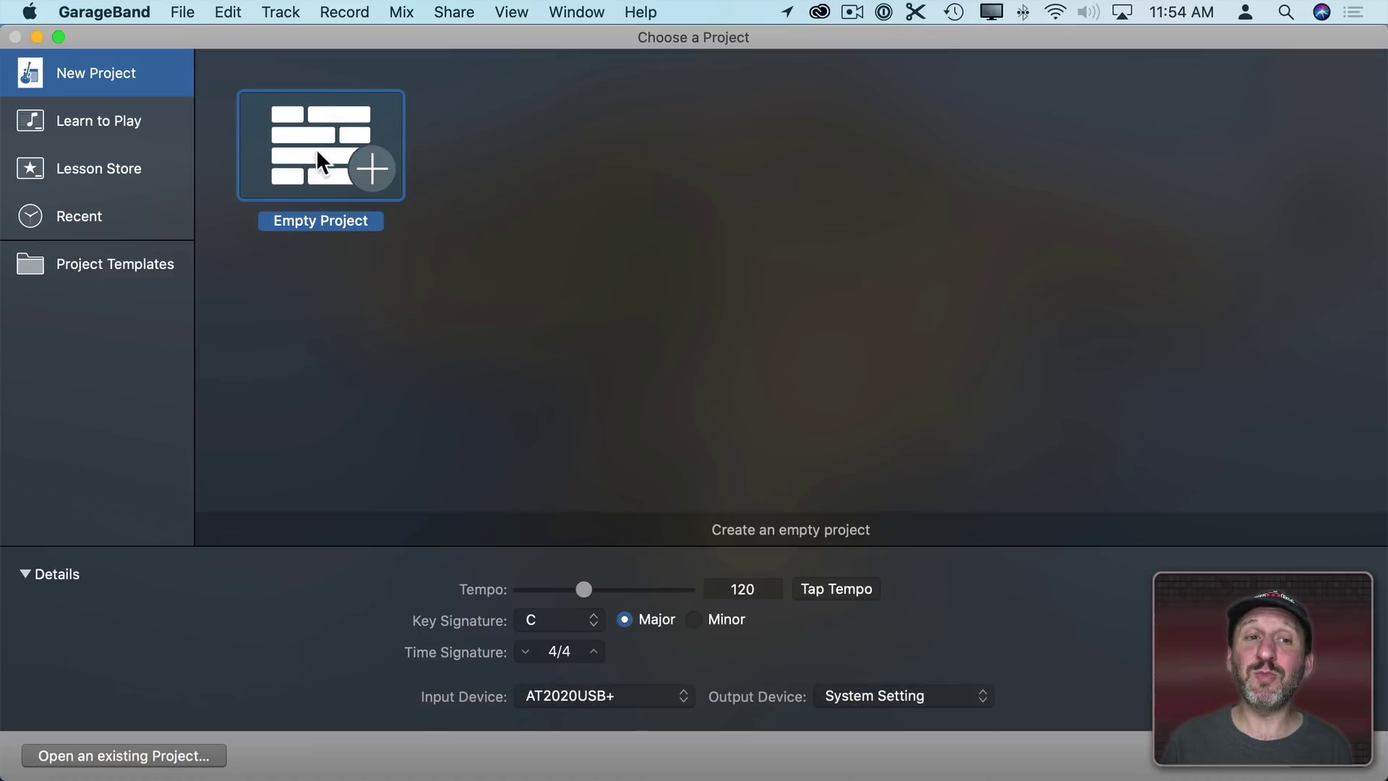
- Create an empty project with a single microphone audio track, Audio 1
{"action": "double_click", "coordinate": [357, 172]}
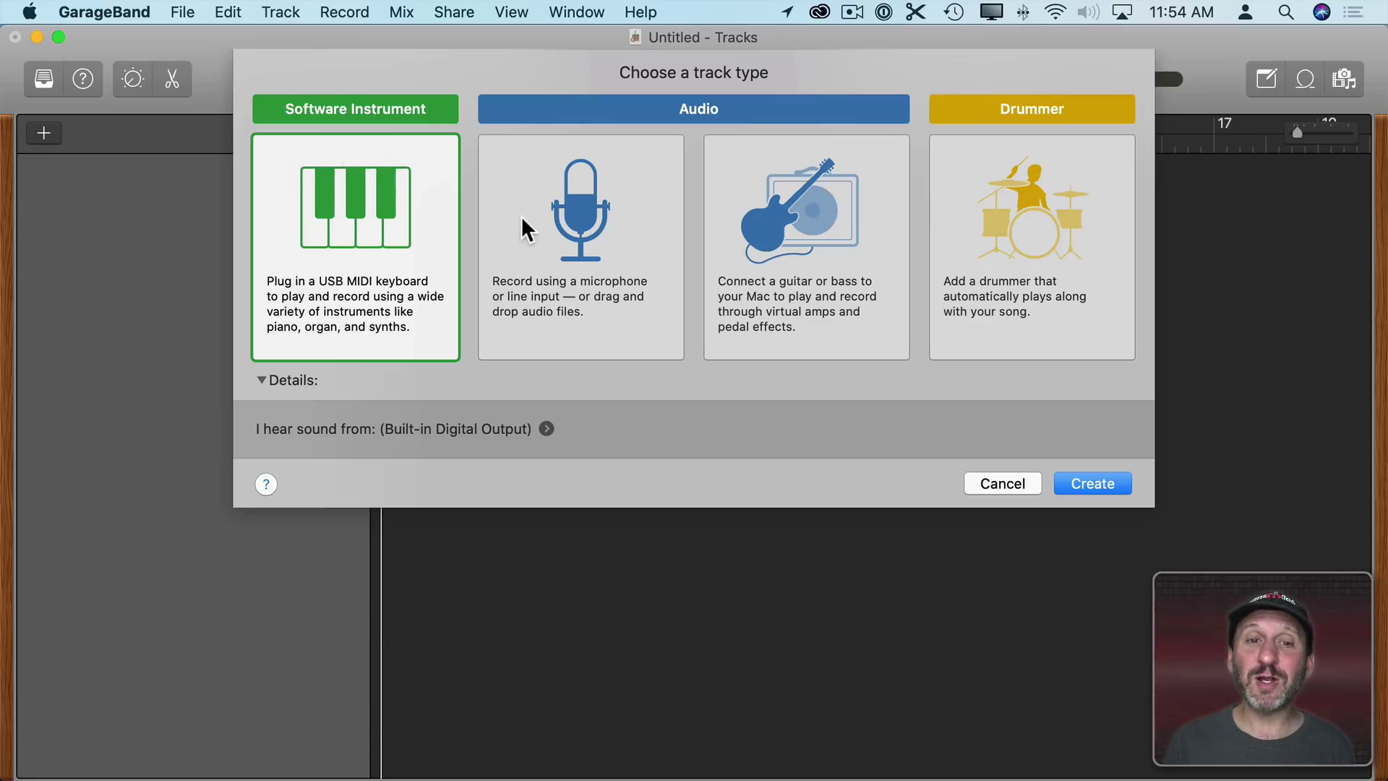
{"action": "left_click", "coordinate": [551, 217]}
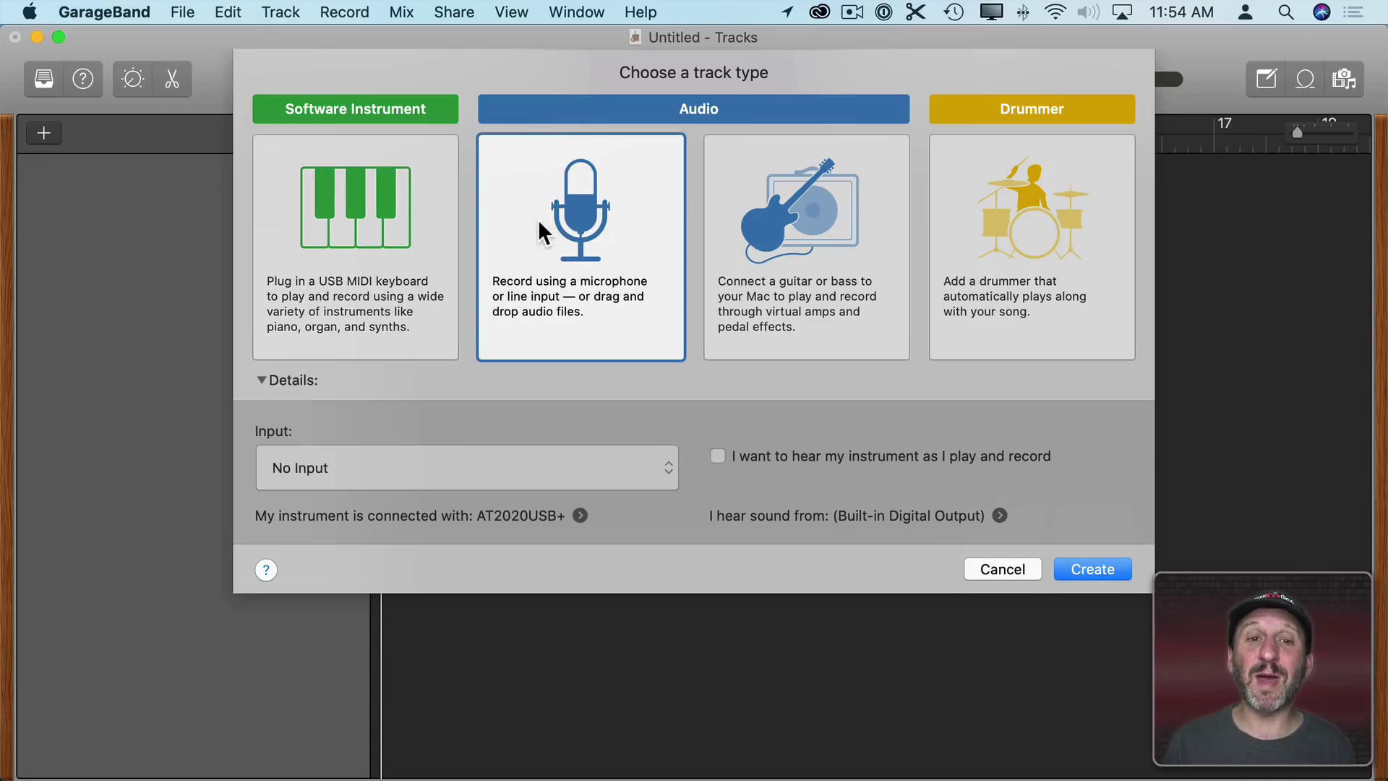
{"action": "left_click", "coordinate": [1092, 570]}
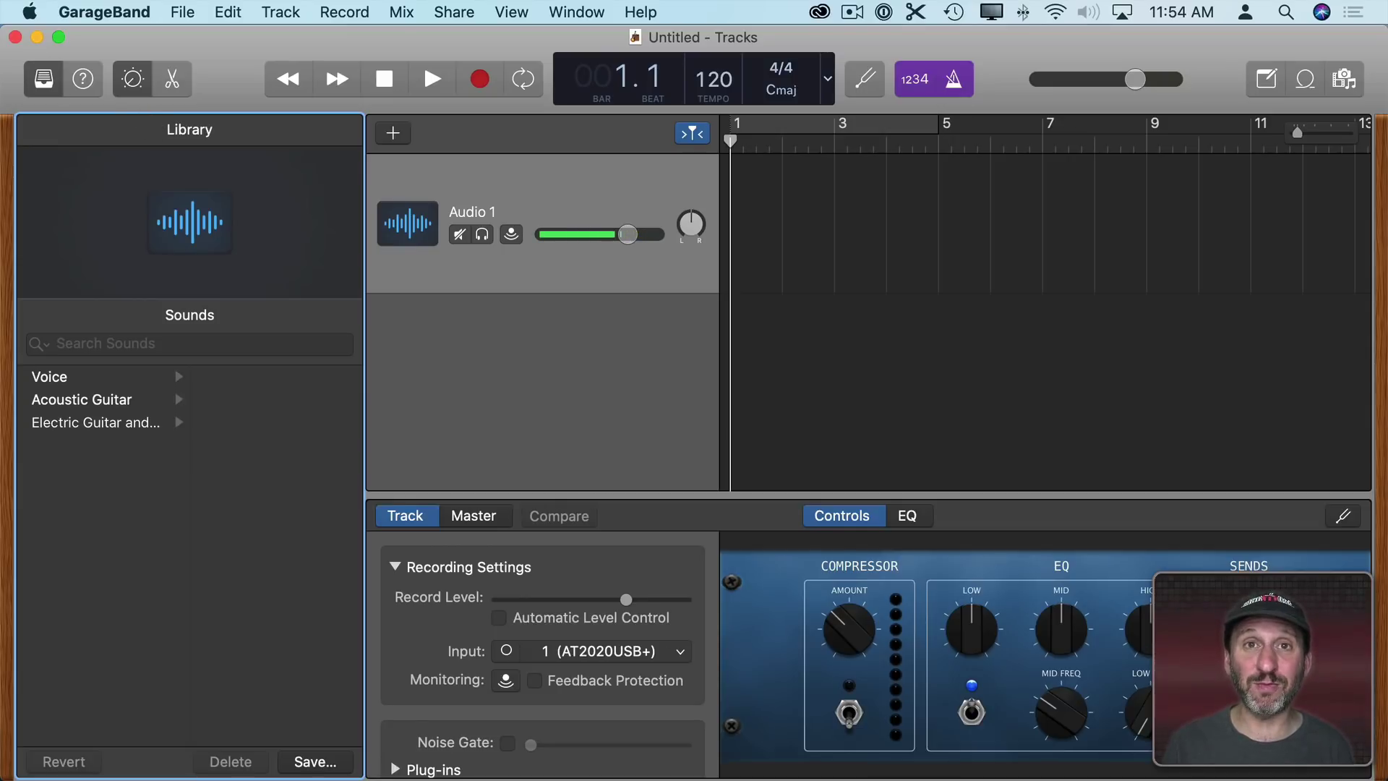
- Drop AudioTest.aifc onto the audio track at bar 1 and play it back
{"action": "left_click_drag", "start_coordinate": [659, 146], "coordinate": [724, 240]}
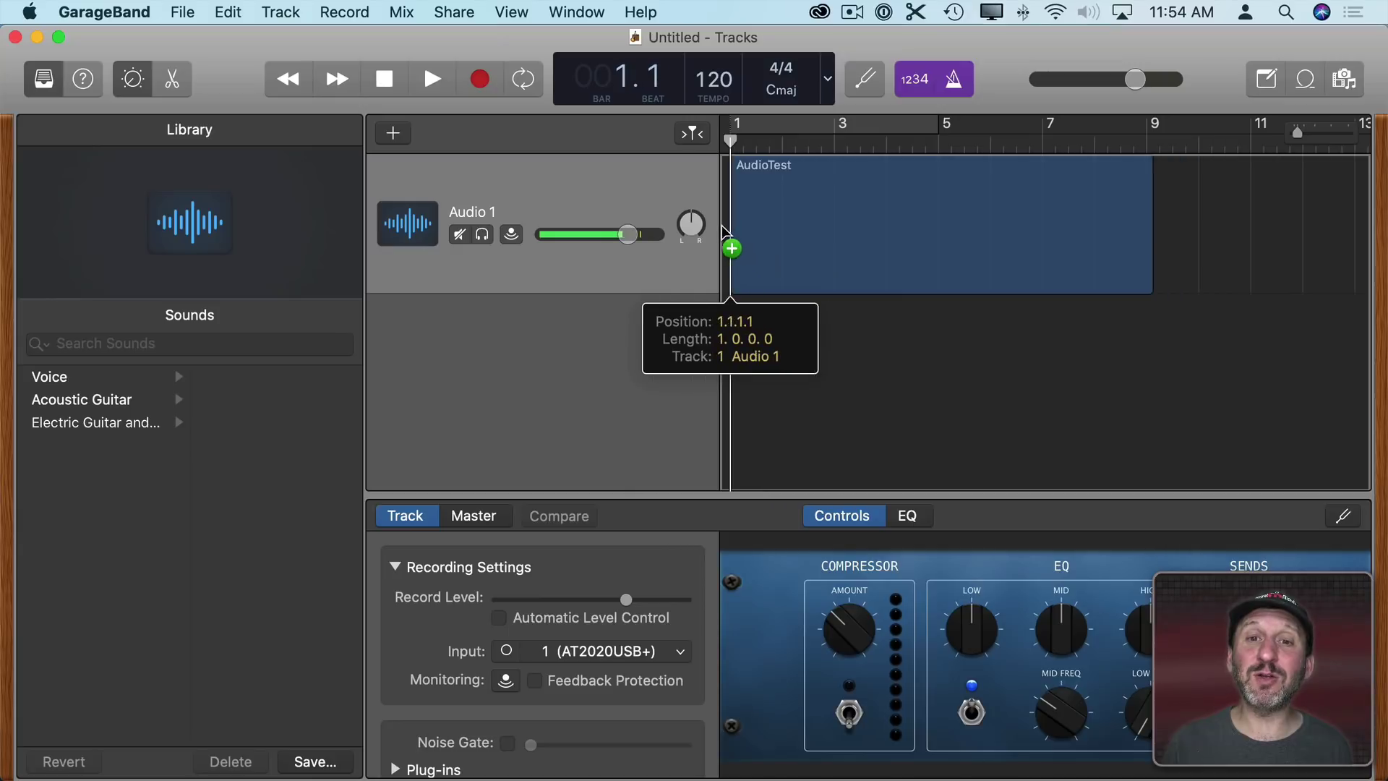
{"action": "left_click_drag", "start_coordinate": [718, 231], "coordinate": [729, 204]}
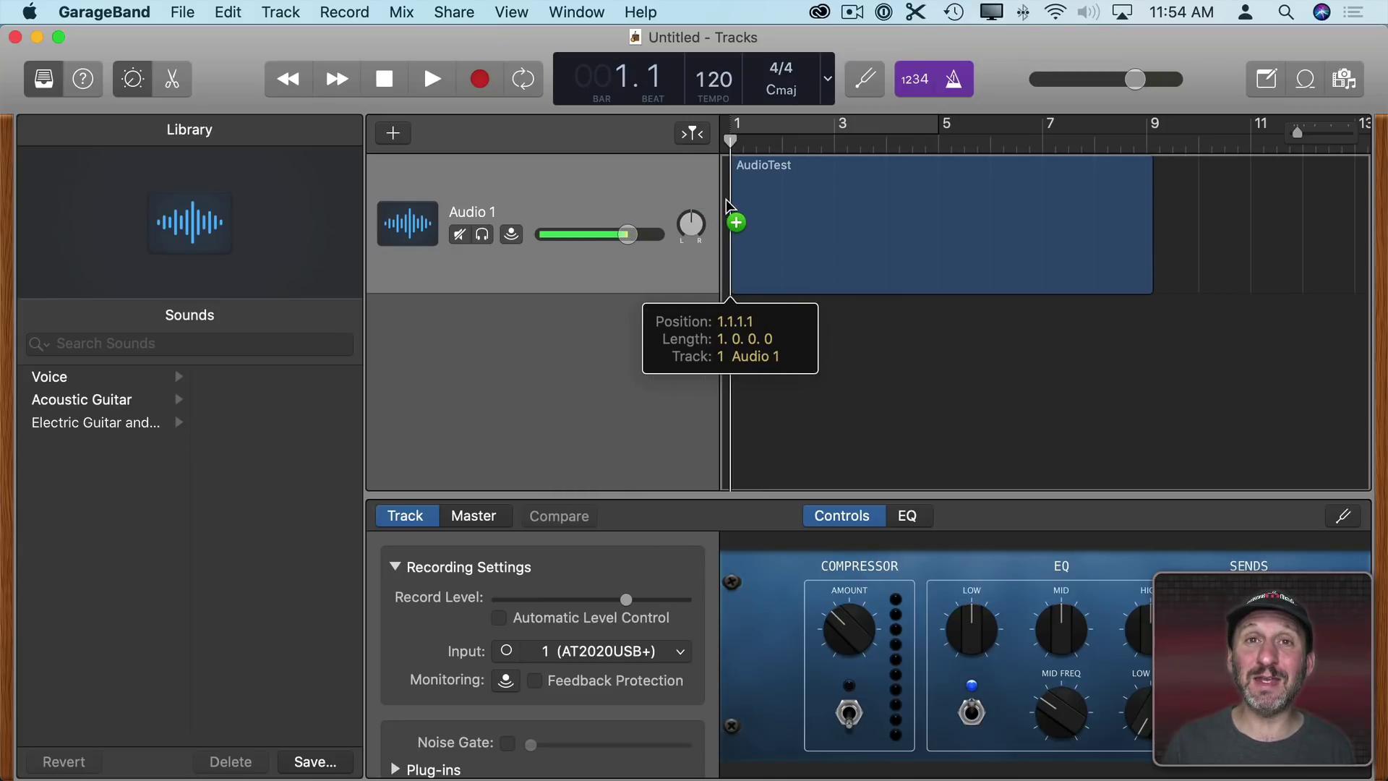
{"action": "mouse_move", "coordinate": [729, 204]}
{"action": "left_mouse_down"}
{"action": "mouse_move", "coordinate": [730, 357]}
{"action": "mouse_move", "coordinate": [735, 233]}
{"action": "left_mouse_up"}
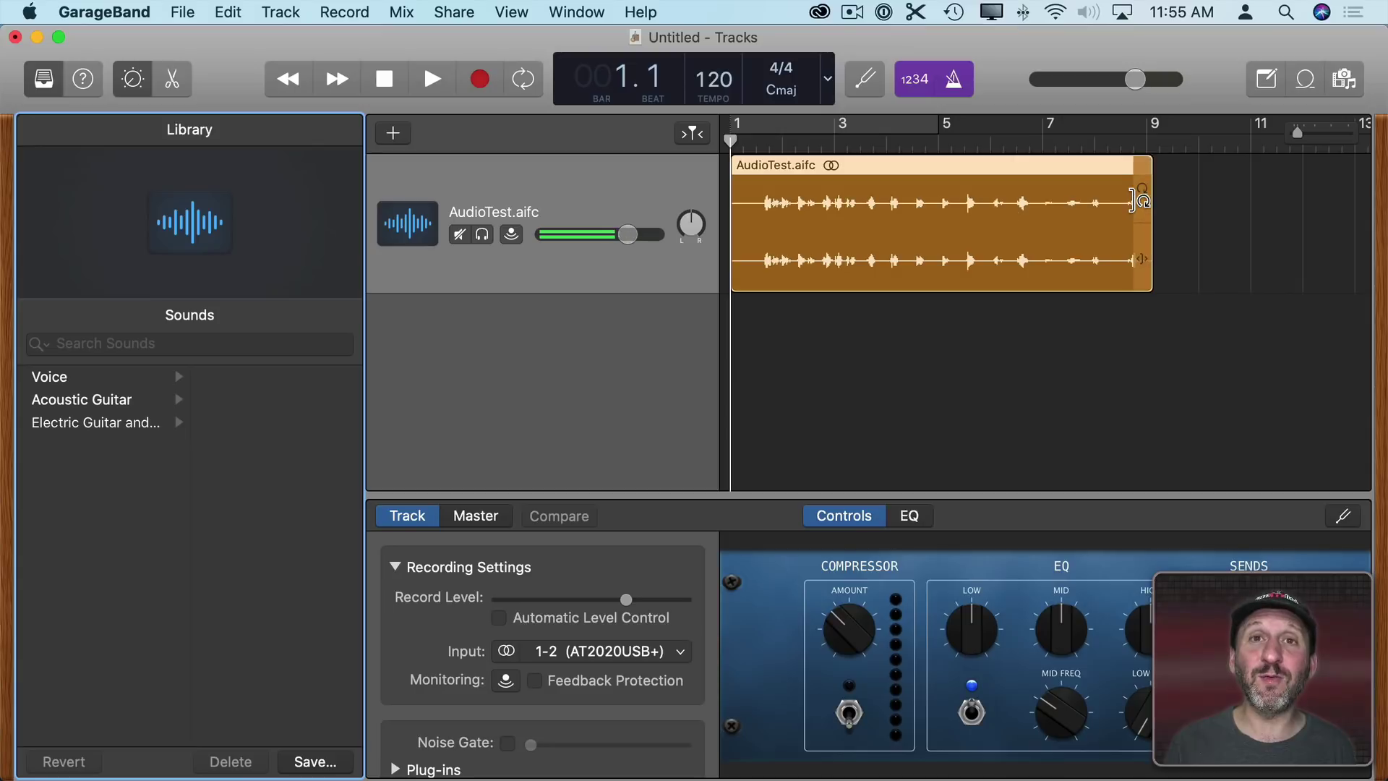
{"action": "left_click", "coordinate": [433, 80]}
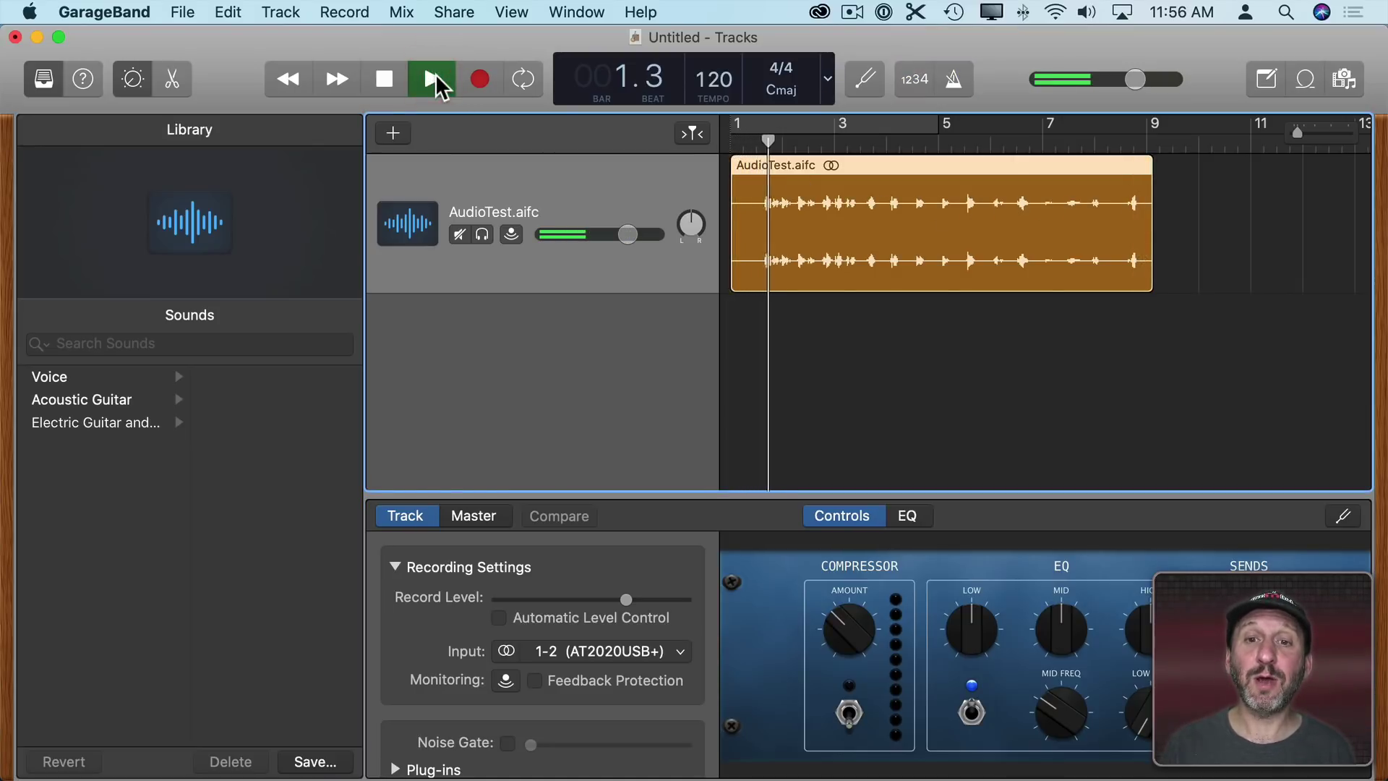
{"action": "left_click", "coordinate": [385, 79]}
{"action": "left_click_drag", "start_coordinate": [815, 141], "coordinate": [921, 144]}
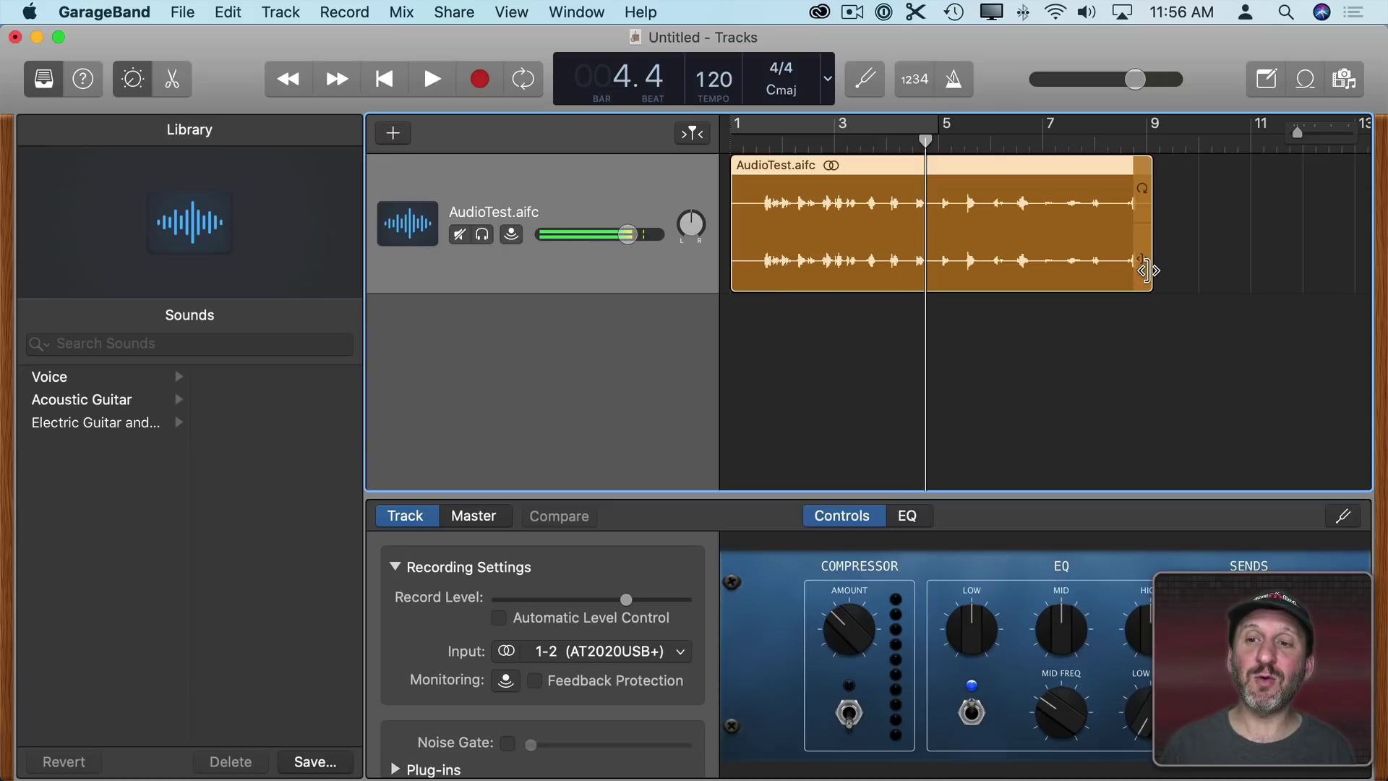
- Trim both ends of the AudioTest region and move it back to bar 1
{"action": "left_click_drag", "start_coordinate": [1148, 269], "coordinate": [1044, 266]}
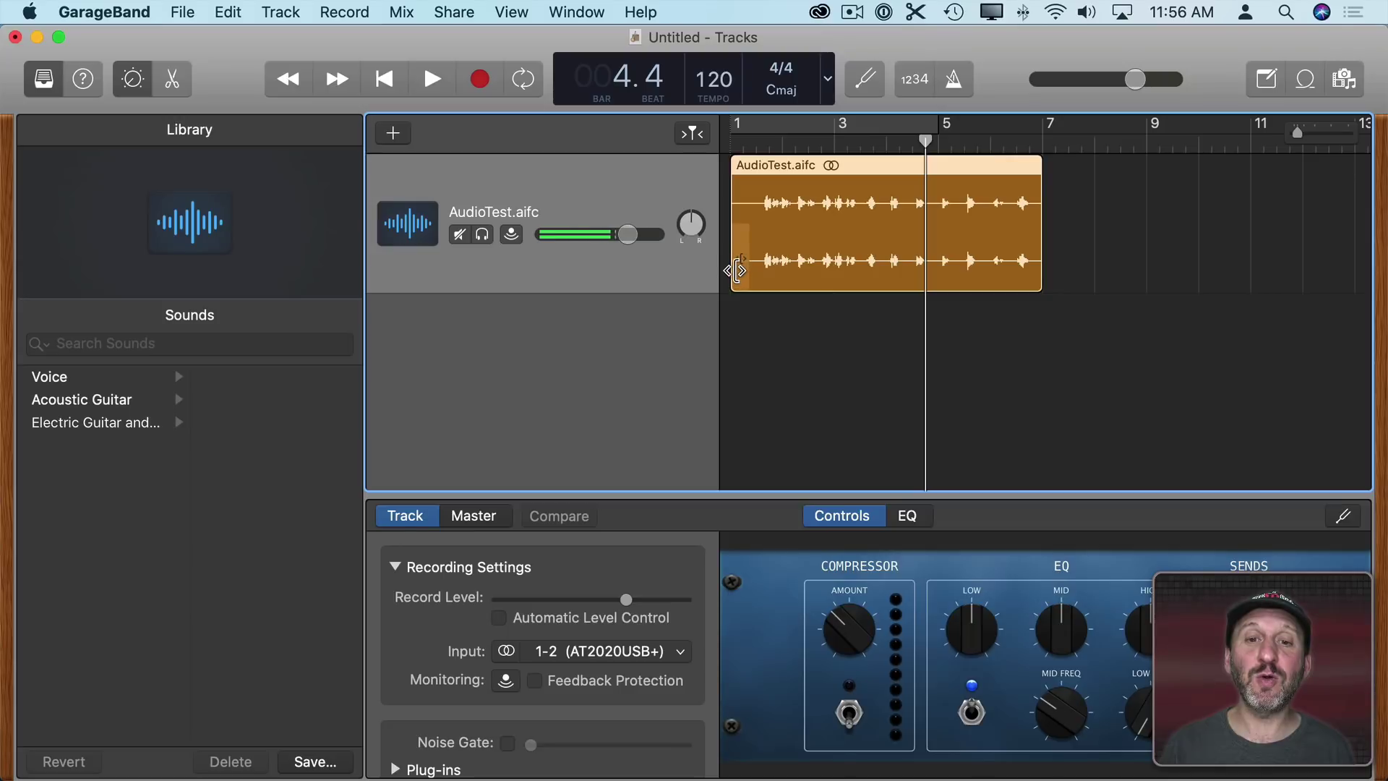
{"action": "left_click_drag", "start_coordinate": [736, 269], "coordinate": [839, 277]}
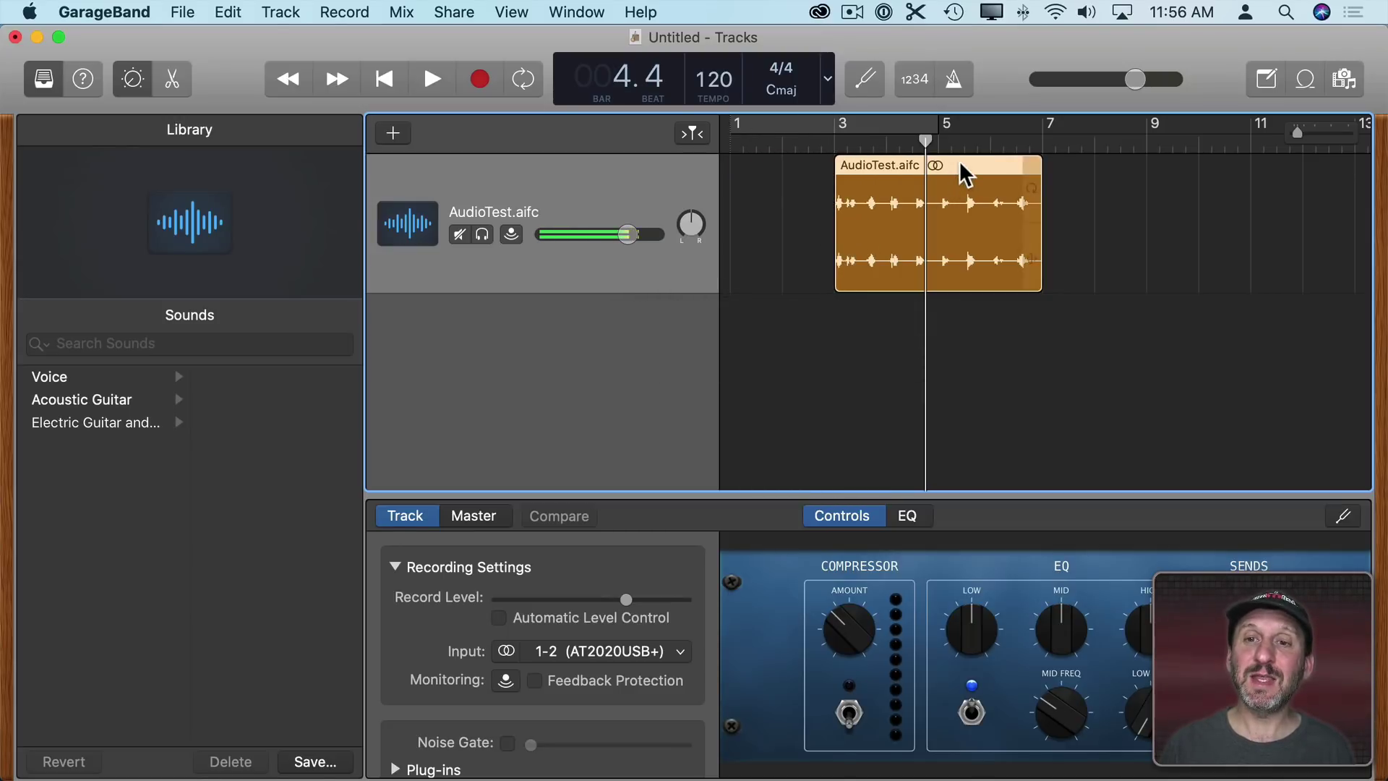
{"action": "mouse_move", "coordinate": [924, 194]}
{"action": "left_mouse_down"}
{"action": "mouse_move", "coordinate": [938, 200]}
{"action": "mouse_move", "coordinate": [752, 174]}
{"action": "left_mouse_up"}
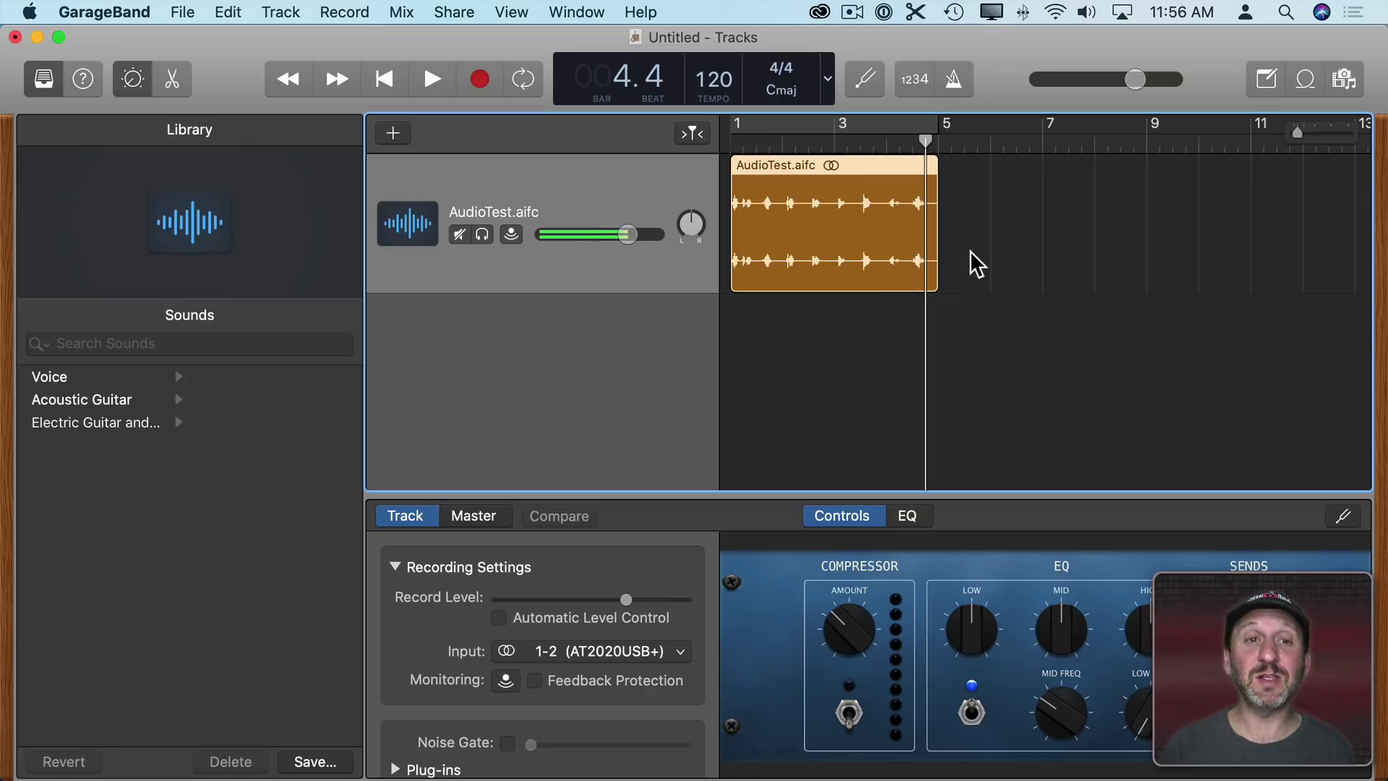
- In Export Song to Disk, compare MP3, AIFF and WAVE, then keep AAC and review Quality
{"action": "left_click", "coordinate": [468, 12]}
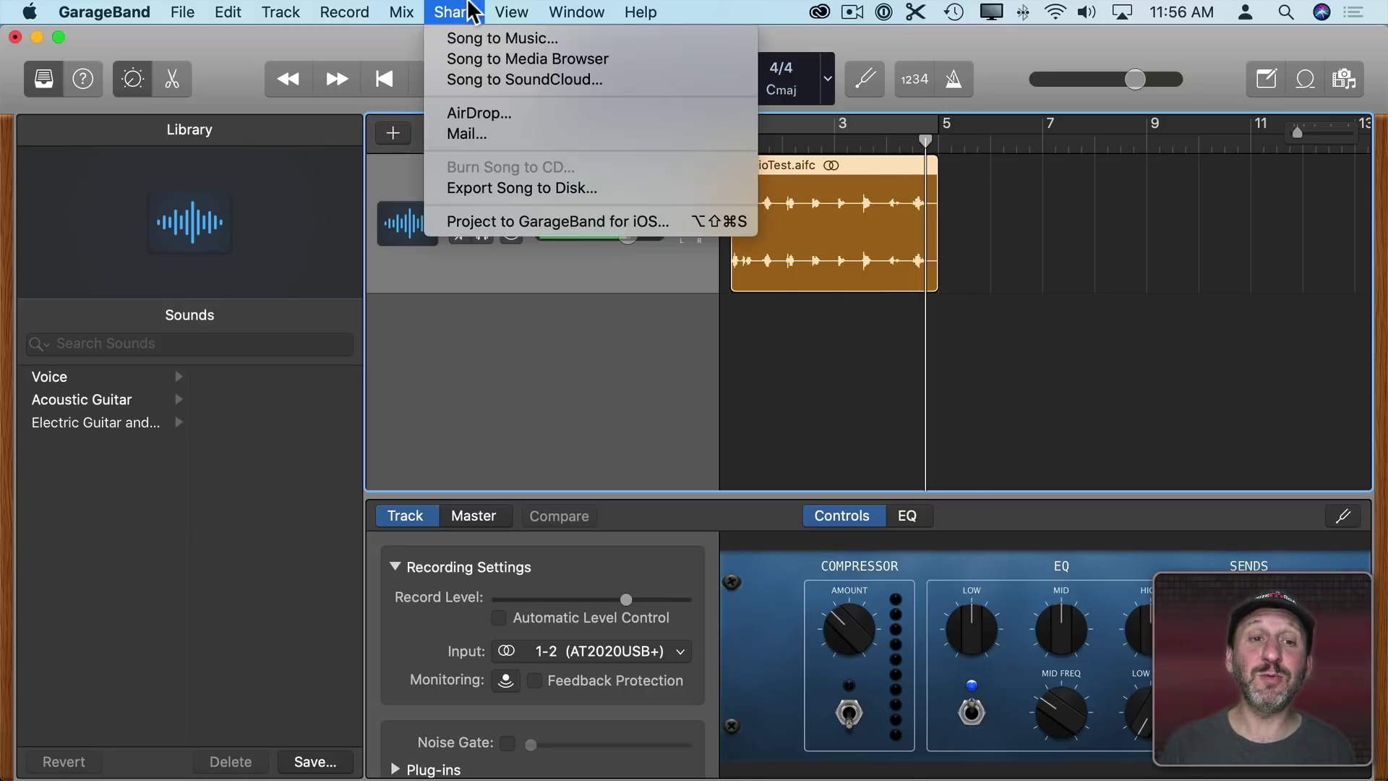
{"action": "left_click", "coordinate": [521, 188]}
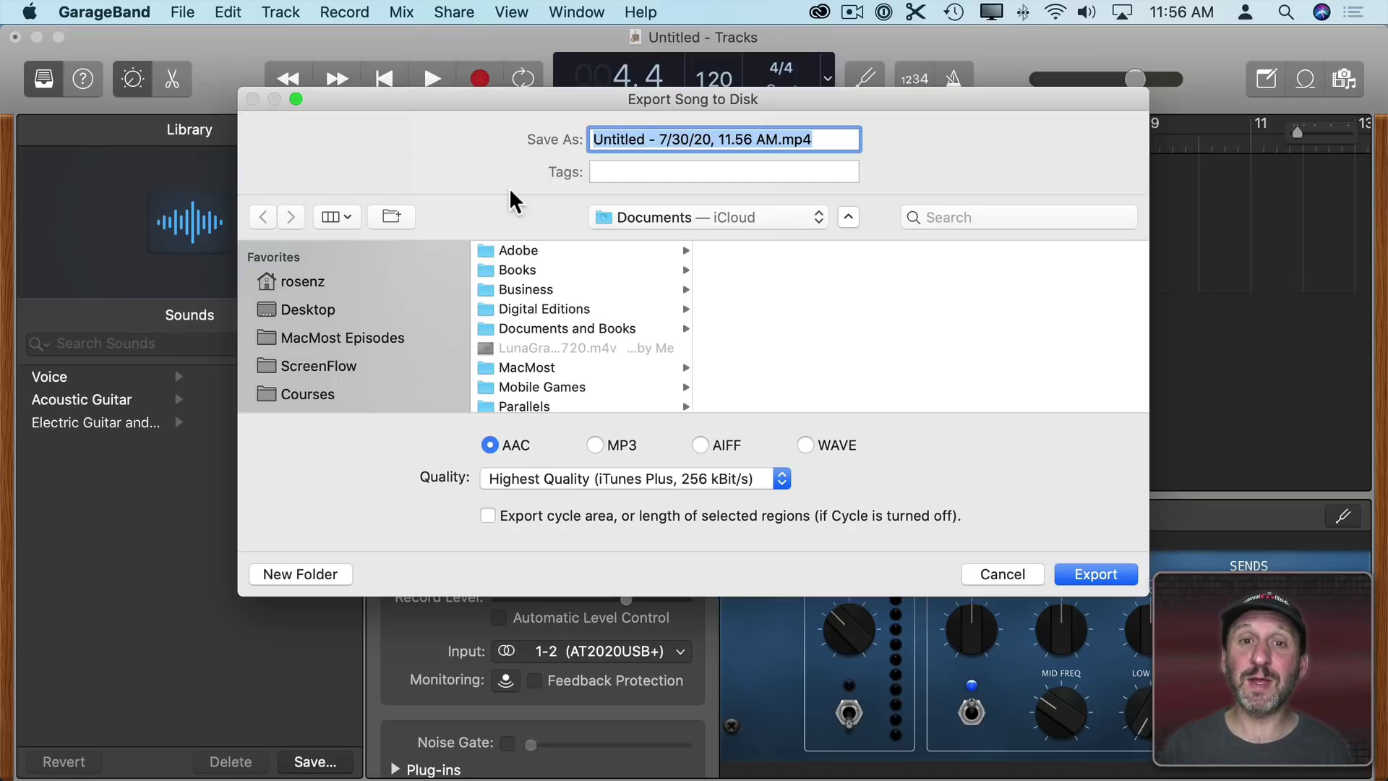
{"action": "left_click", "coordinate": [596, 446]}
{"action": "left_click", "coordinate": [699, 445]}
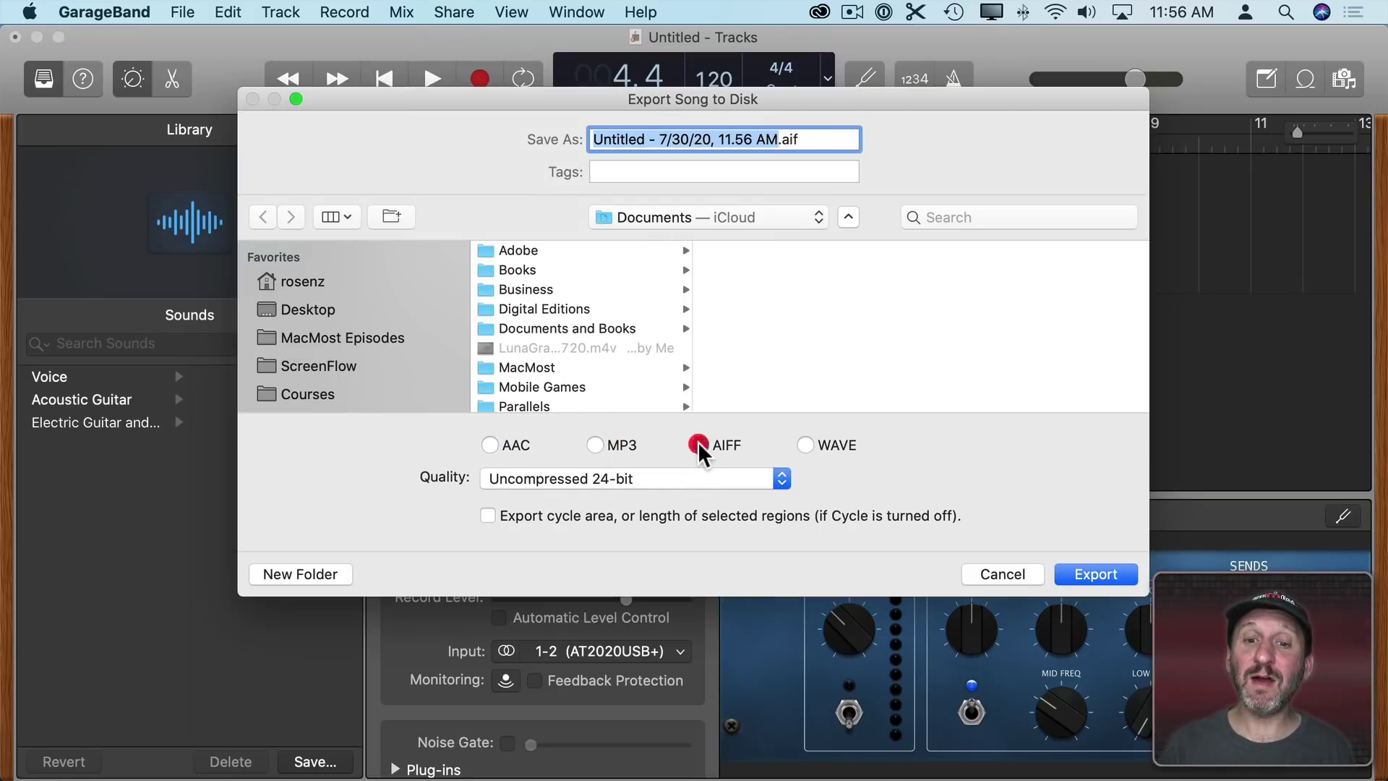
{"action": "left_click", "coordinate": [806, 446]}
{"action": "left_click", "coordinate": [491, 444]}
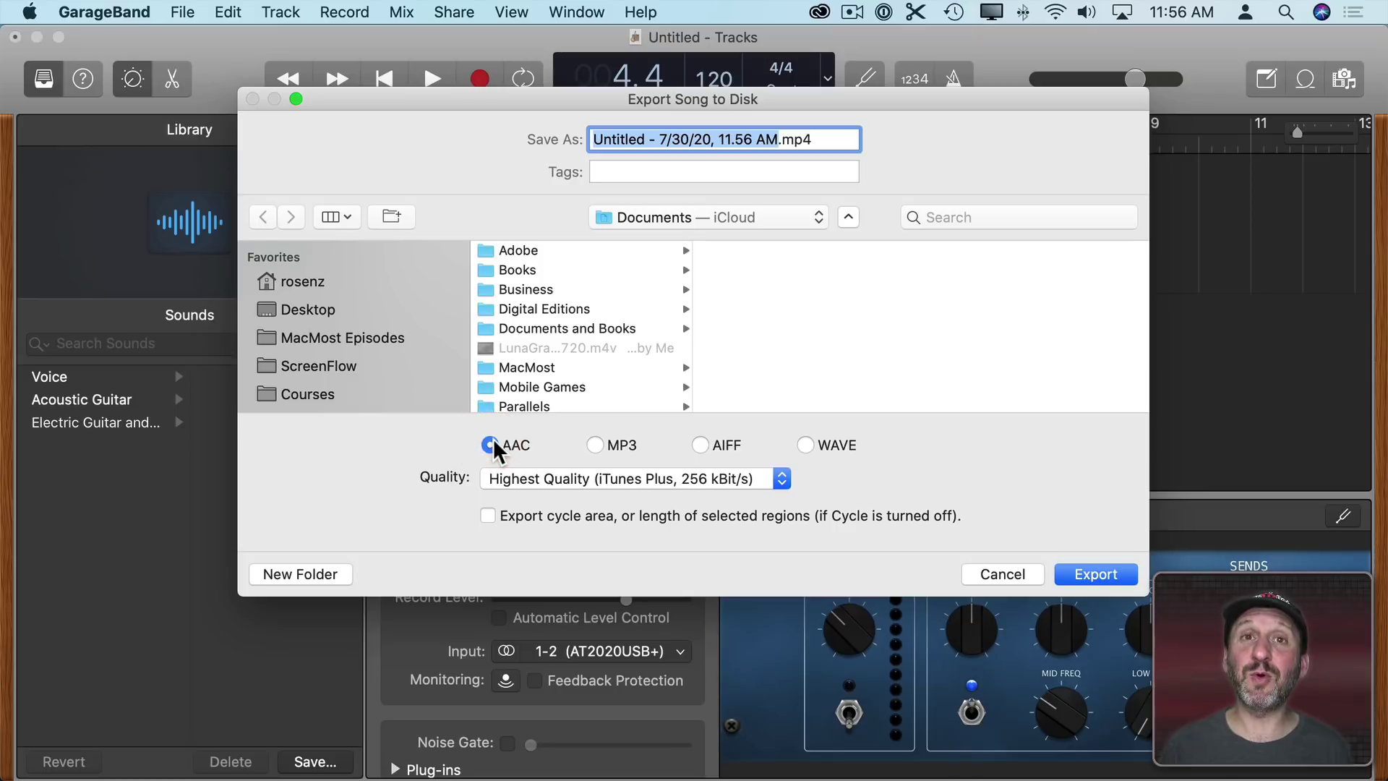
{"action": "left_click", "coordinate": [597, 478]}
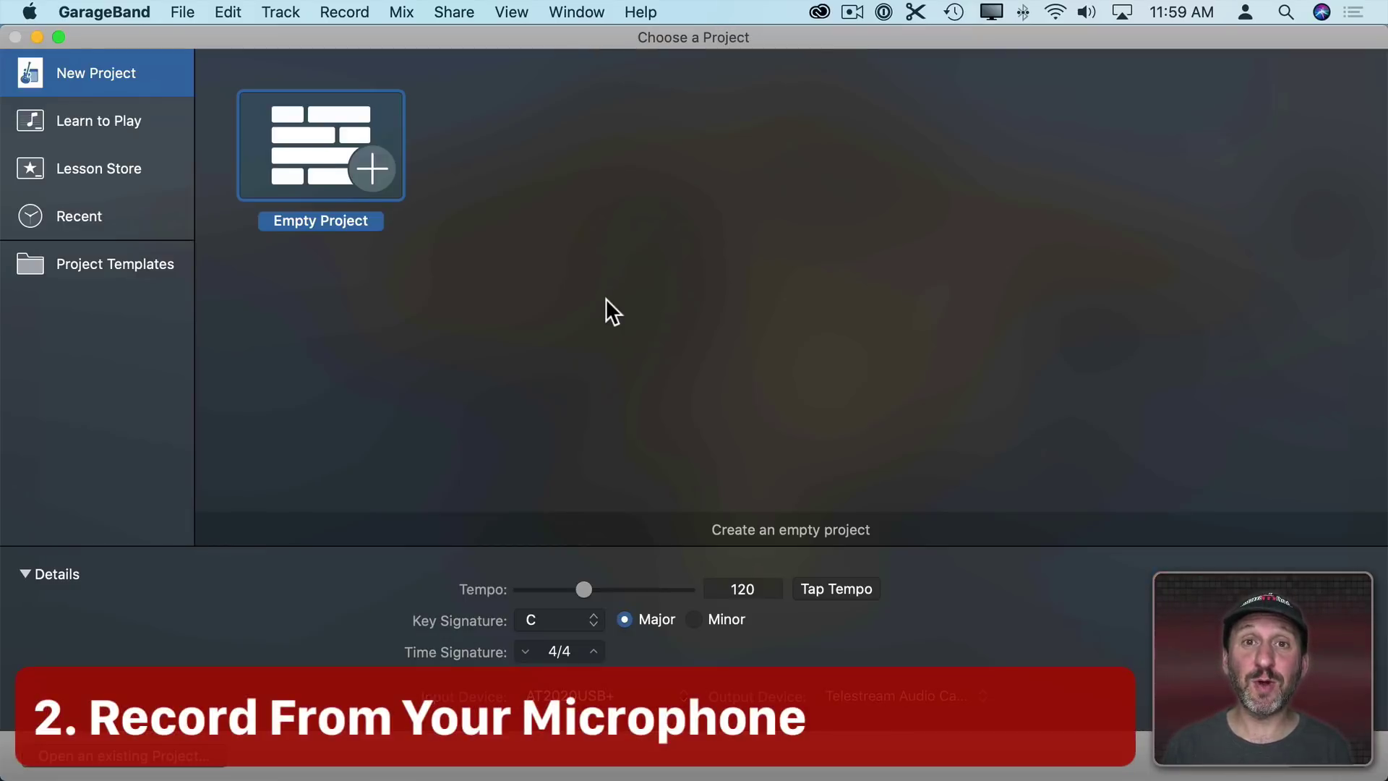
- Start a new project with audio track Audio 1 and confirm AT2020USB+ as input device
{"action": "double_click", "coordinate": [302, 151]}
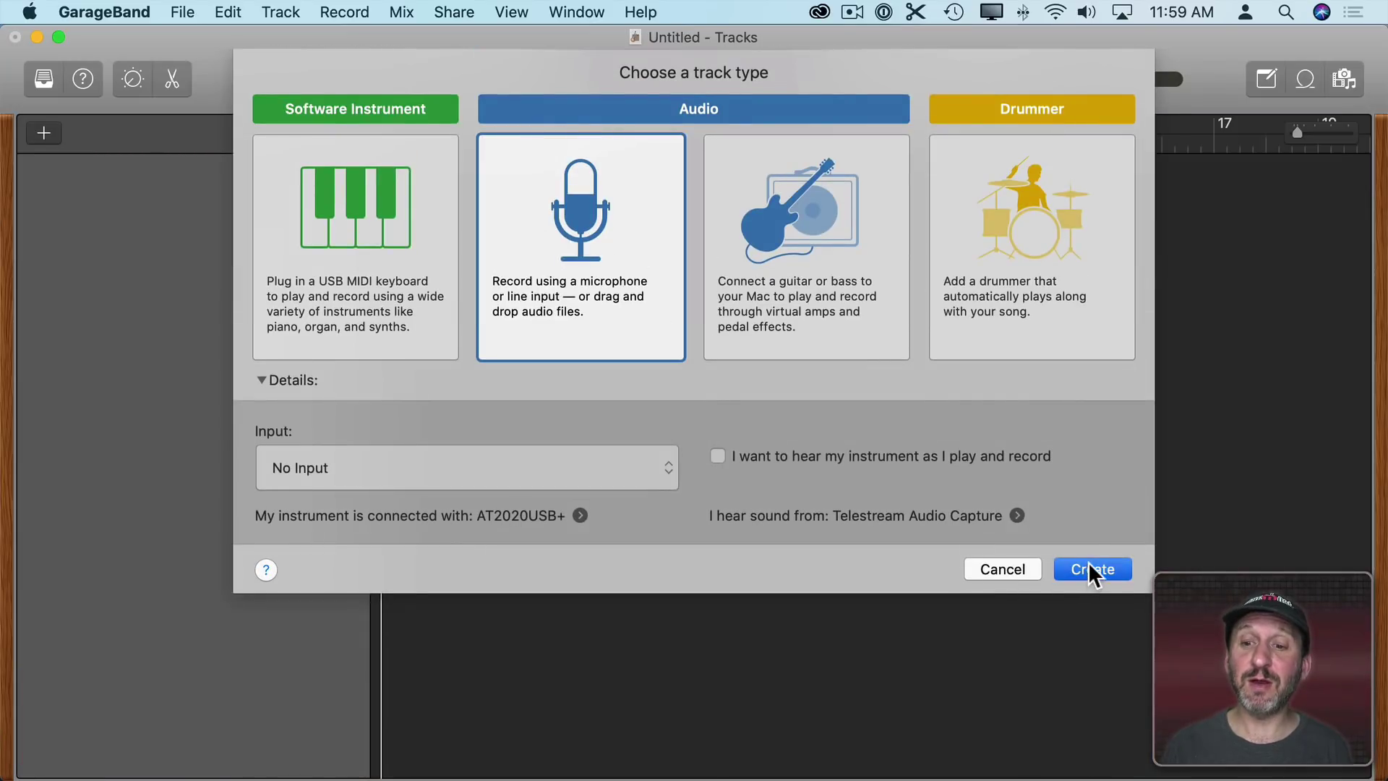
{"action": "left_click", "coordinate": [1088, 562]}
{"action": "left_click", "coordinate": [142, 12]}
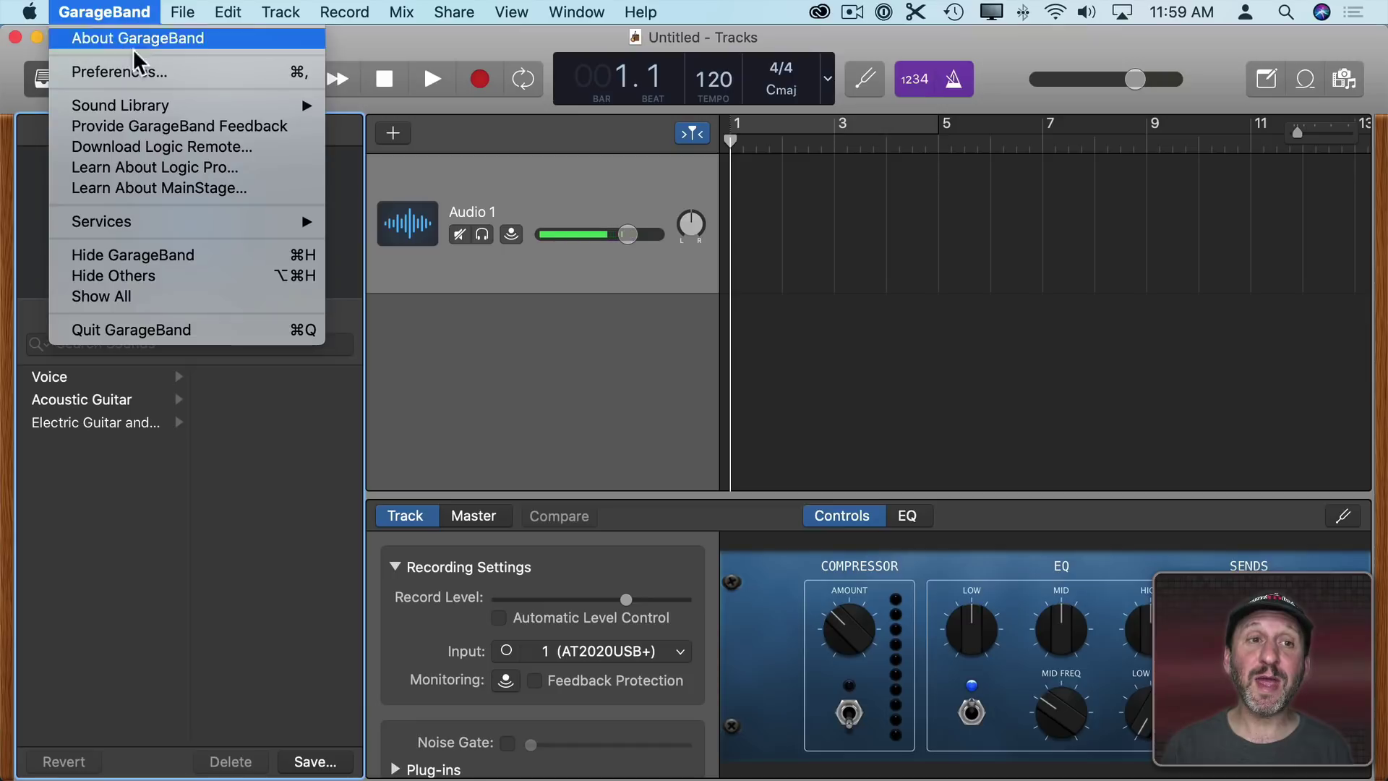
{"action": "left_click", "coordinate": [120, 72]}
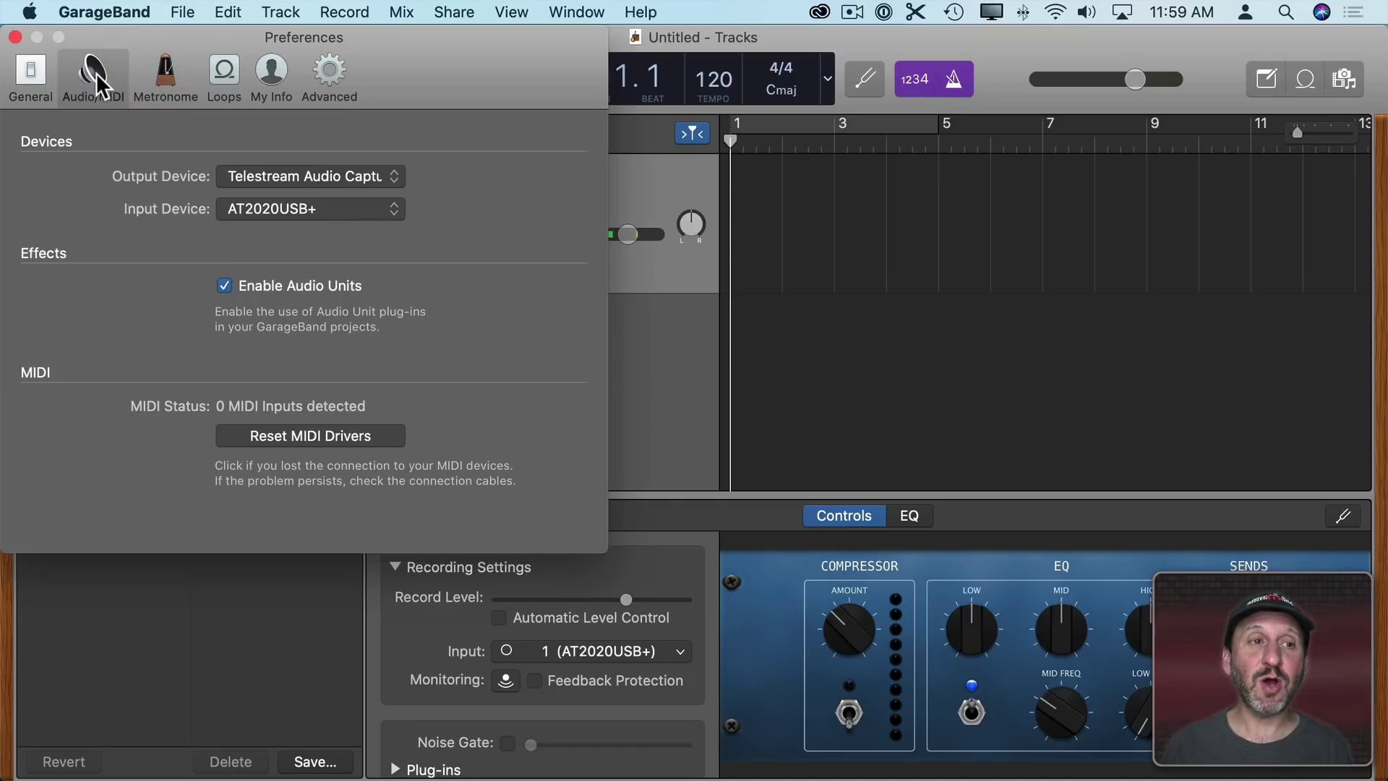
{"action": "left_click", "coordinate": [287, 209]}
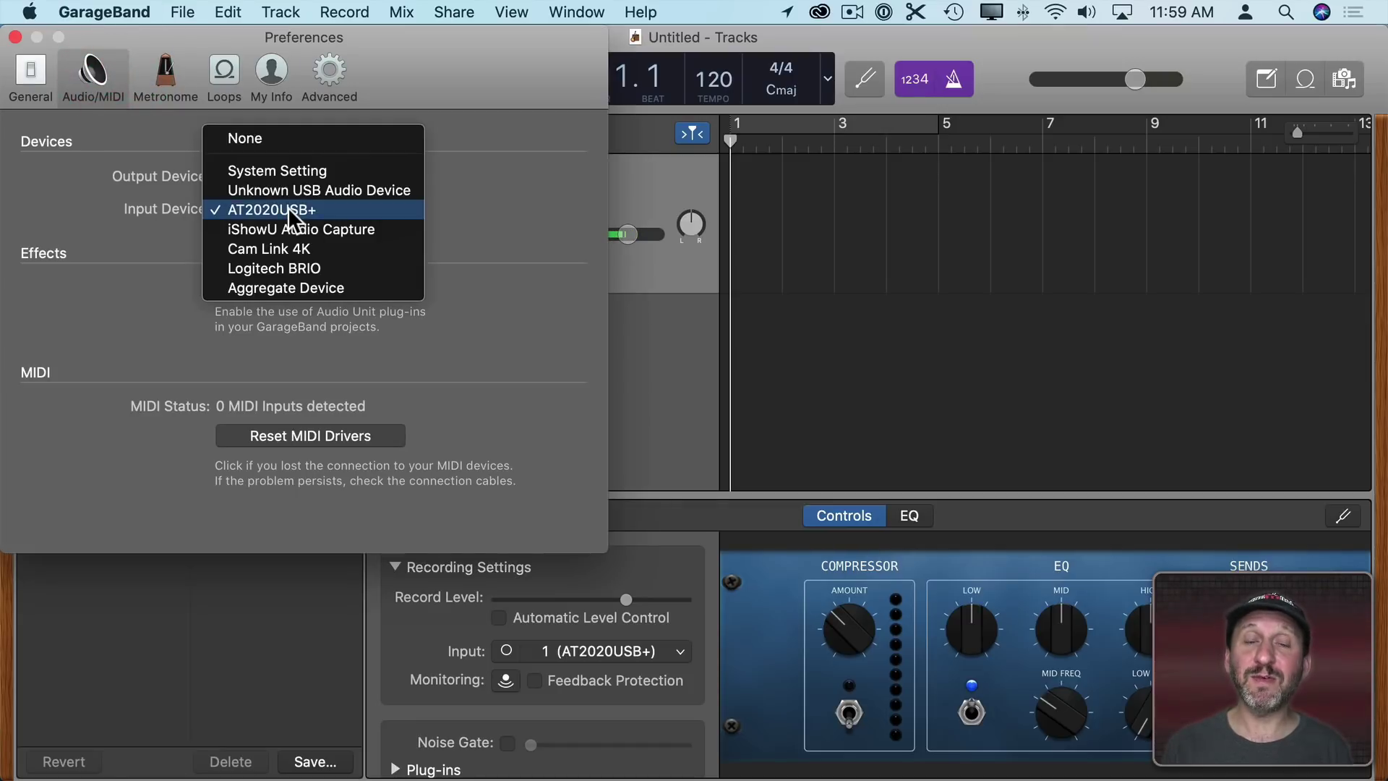
{"action": "left_click", "coordinate": [272, 210]}
{"action": "left_click", "coordinate": [16, 37]}
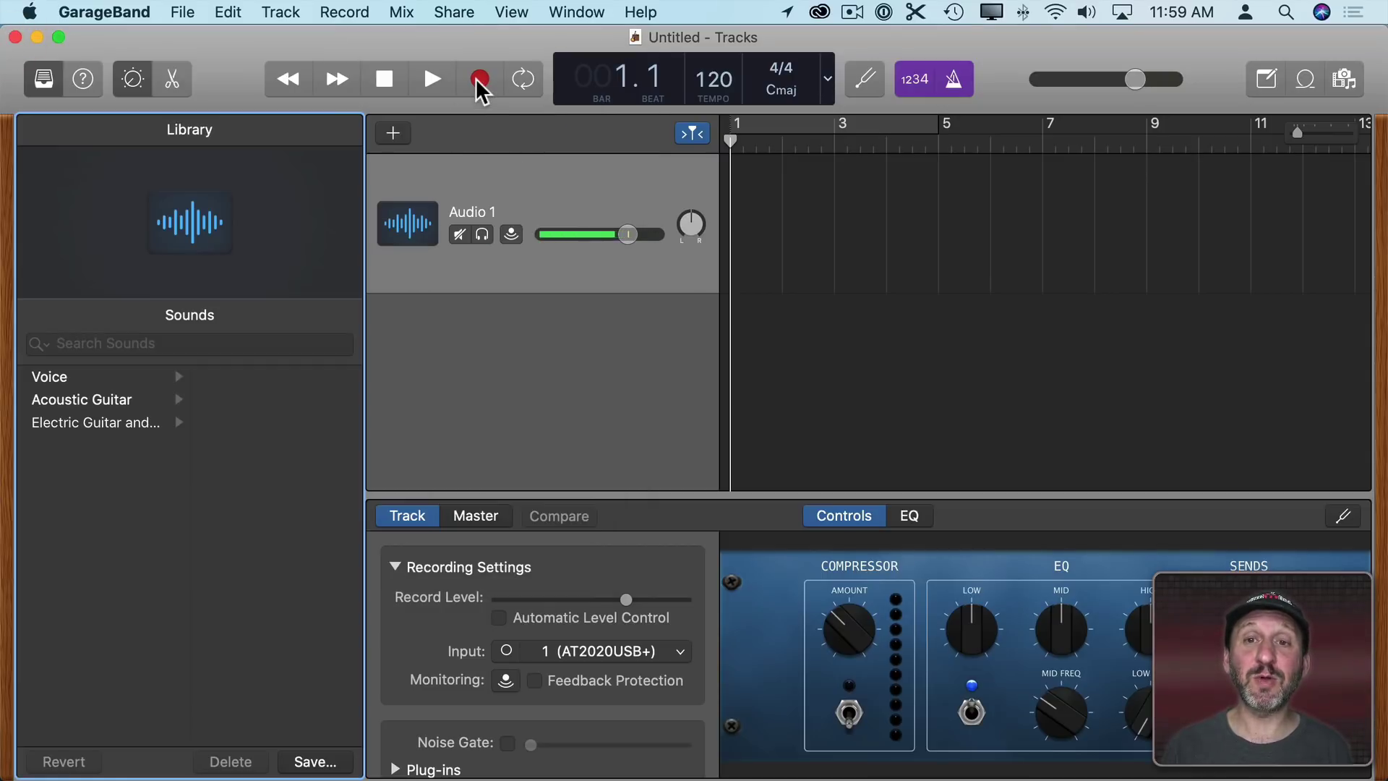
- Record take Untitled_1#01 on Audio 1 with count-in and metronome off, then export it
{"action": "left_click", "coordinate": [917, 79]}
{"action": "left_click", "coordinate": [953, 79]}
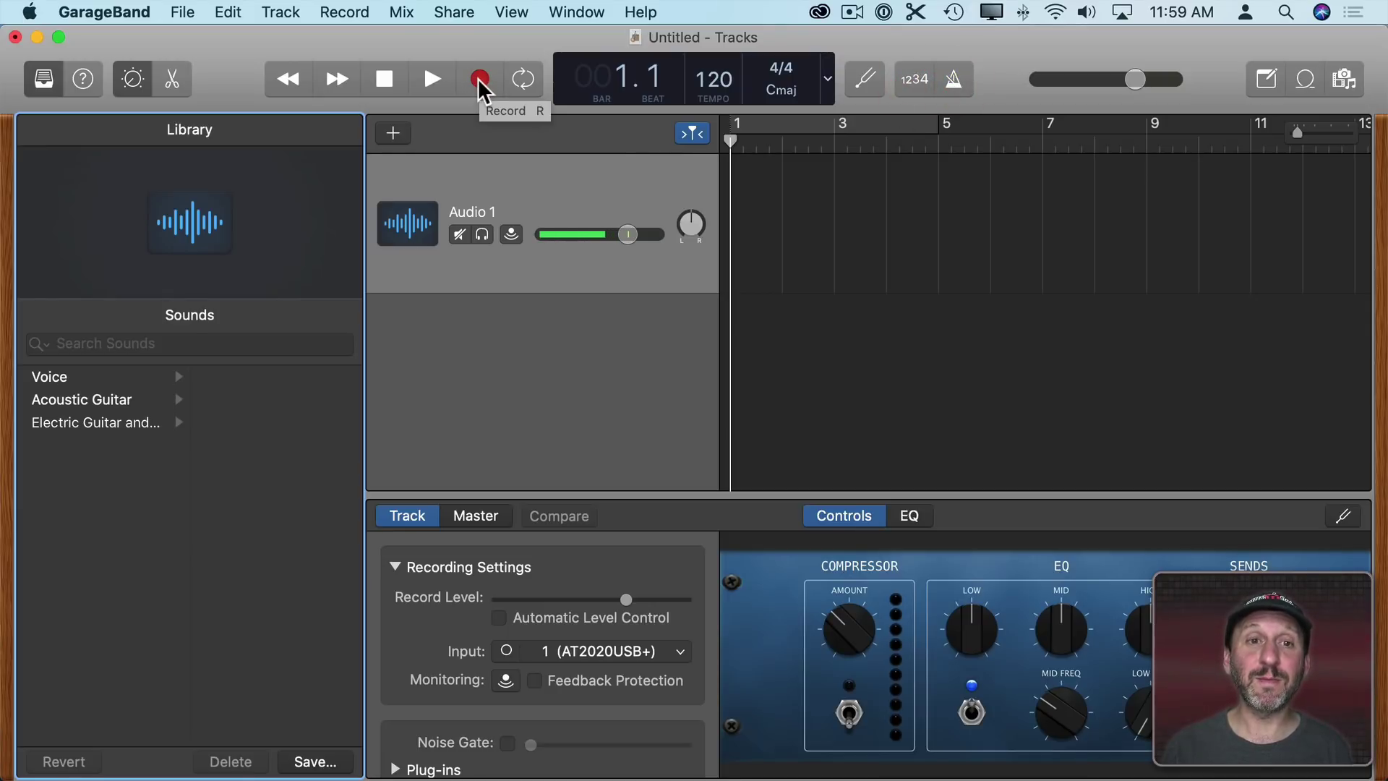
{"action": "left_click", "coordinate": [481, 79]}
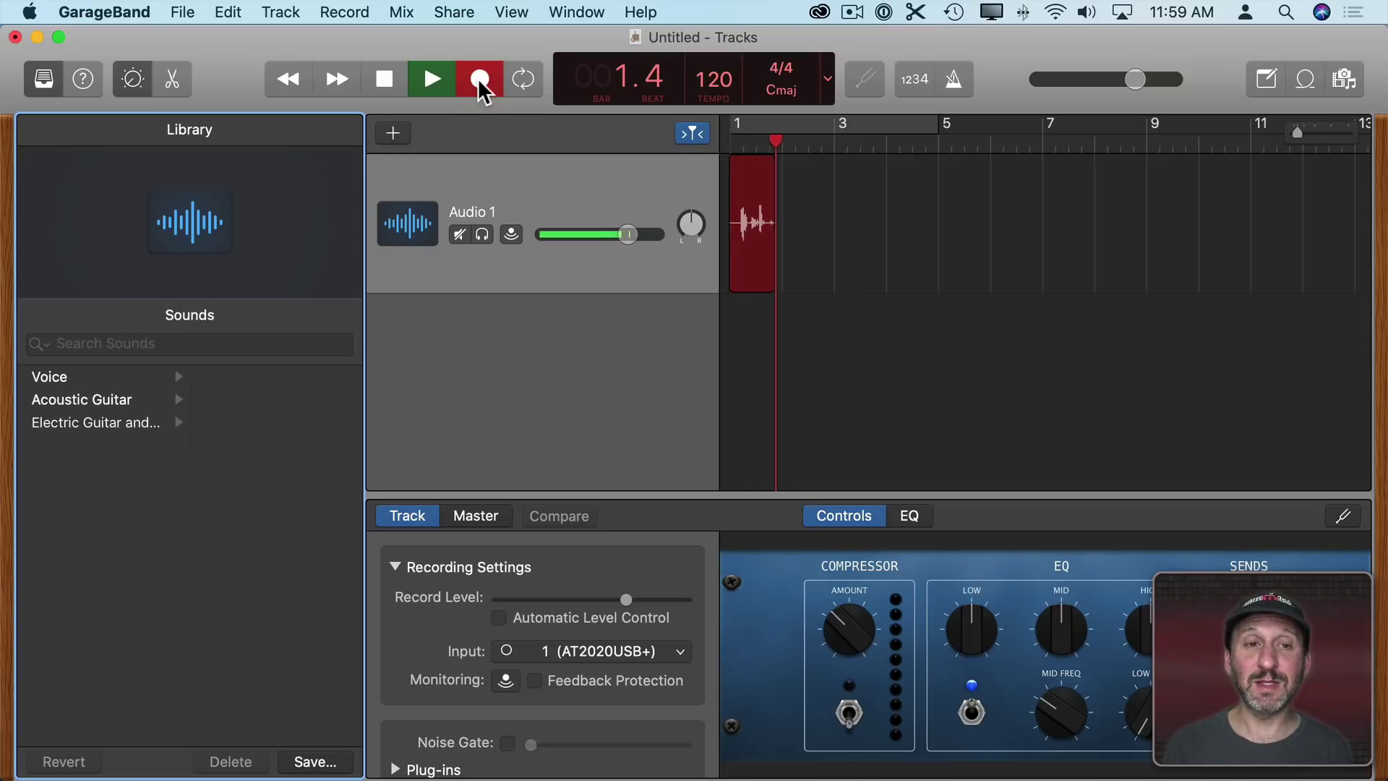
{"action": "left_click", "coordinate": [384, 80]}
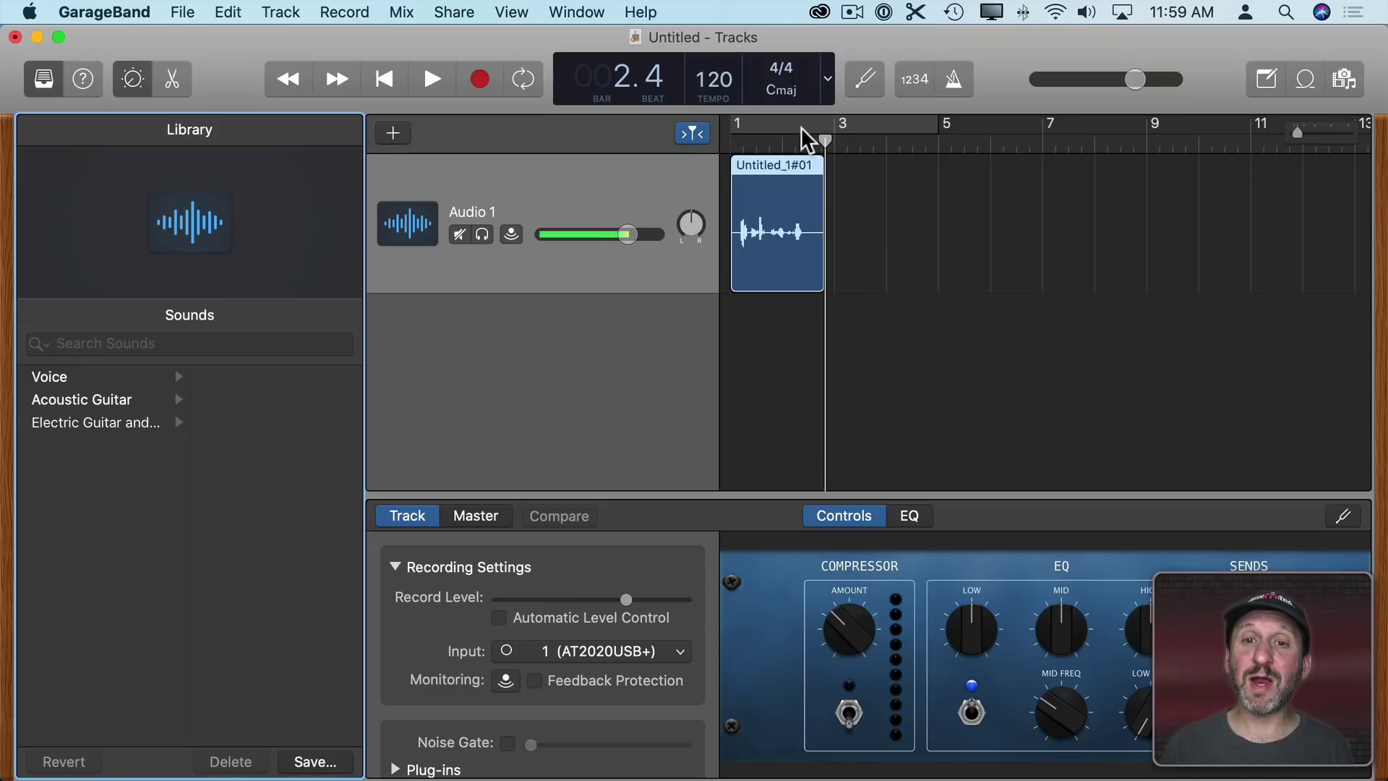
{"action": "left_click_drag", "start_coordinate": [739, 139], "coordinate": [836, 142]}
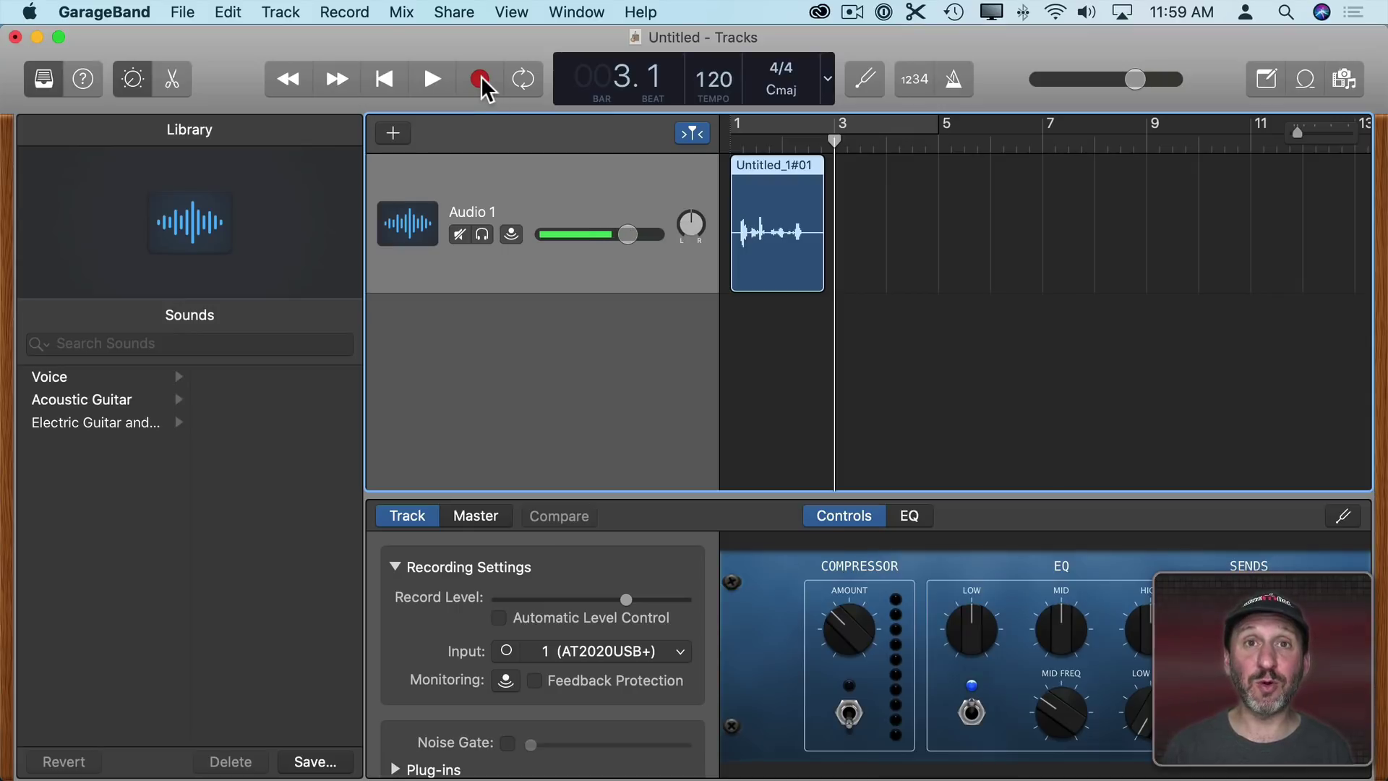
{"action": "left_click", "coordinate": [456, 12]}
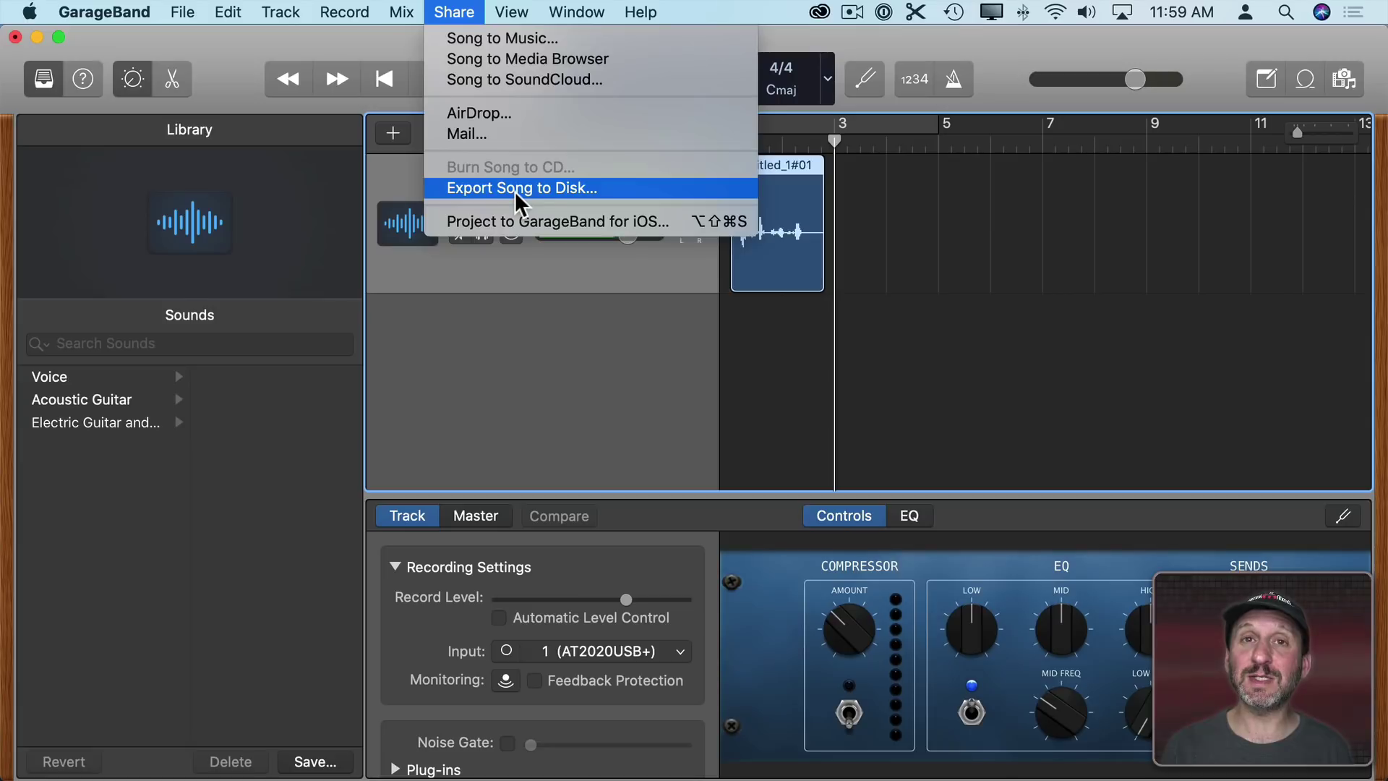
{"action": "left_click", "coordinate": [470, 11]}
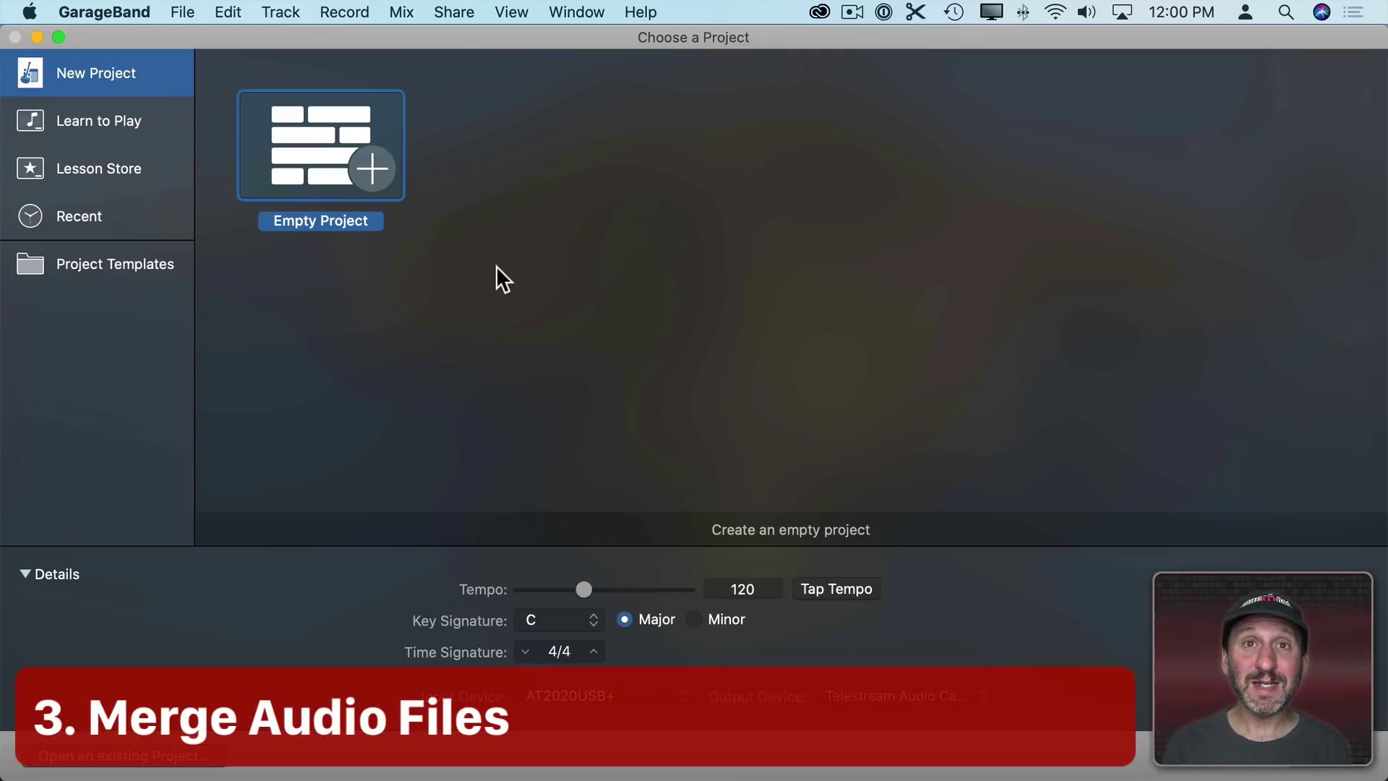
- Start a new audio-track project and drop AudioTest.aifc and AudioTest2.aifc onto the track
{"action": "double_click", "coordinate": [332, 168]}
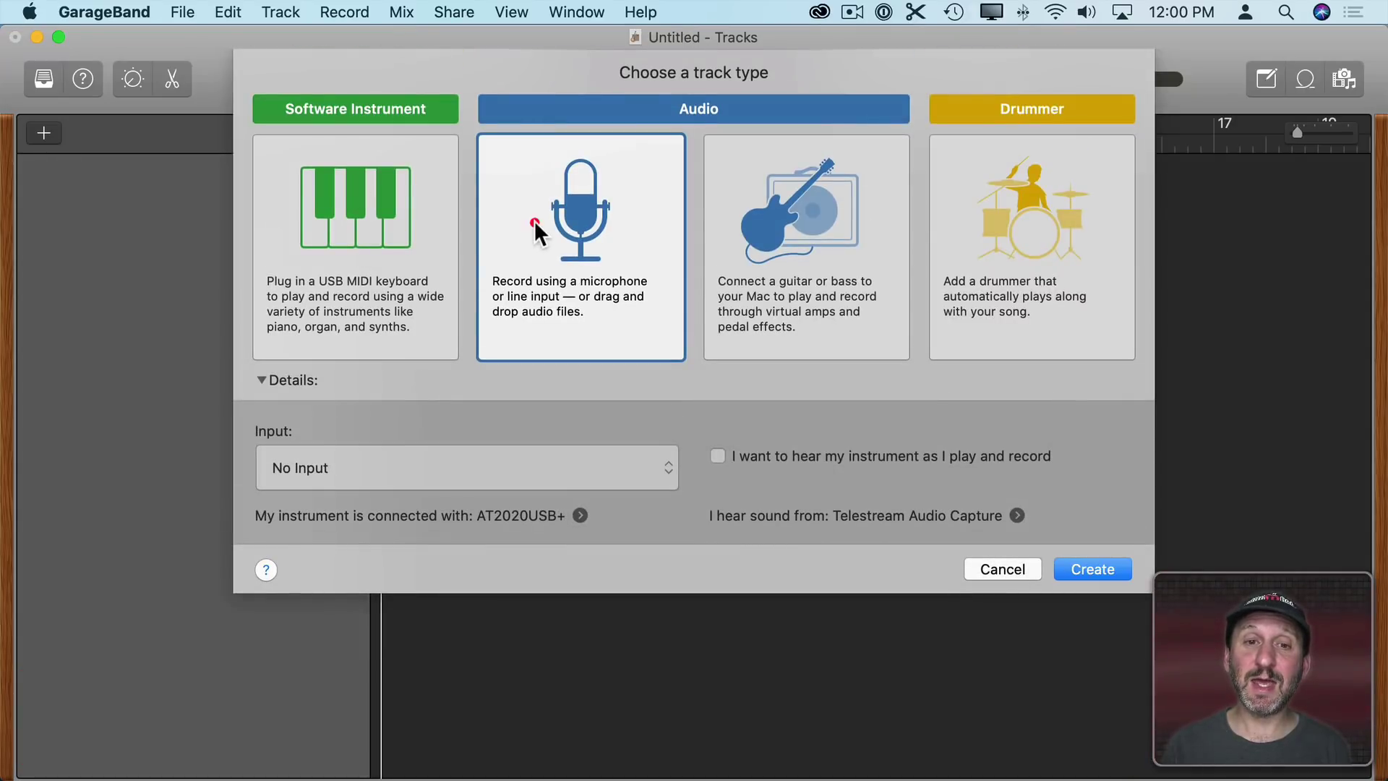
{"action": "double_click", "coordinate": [535, 220]}
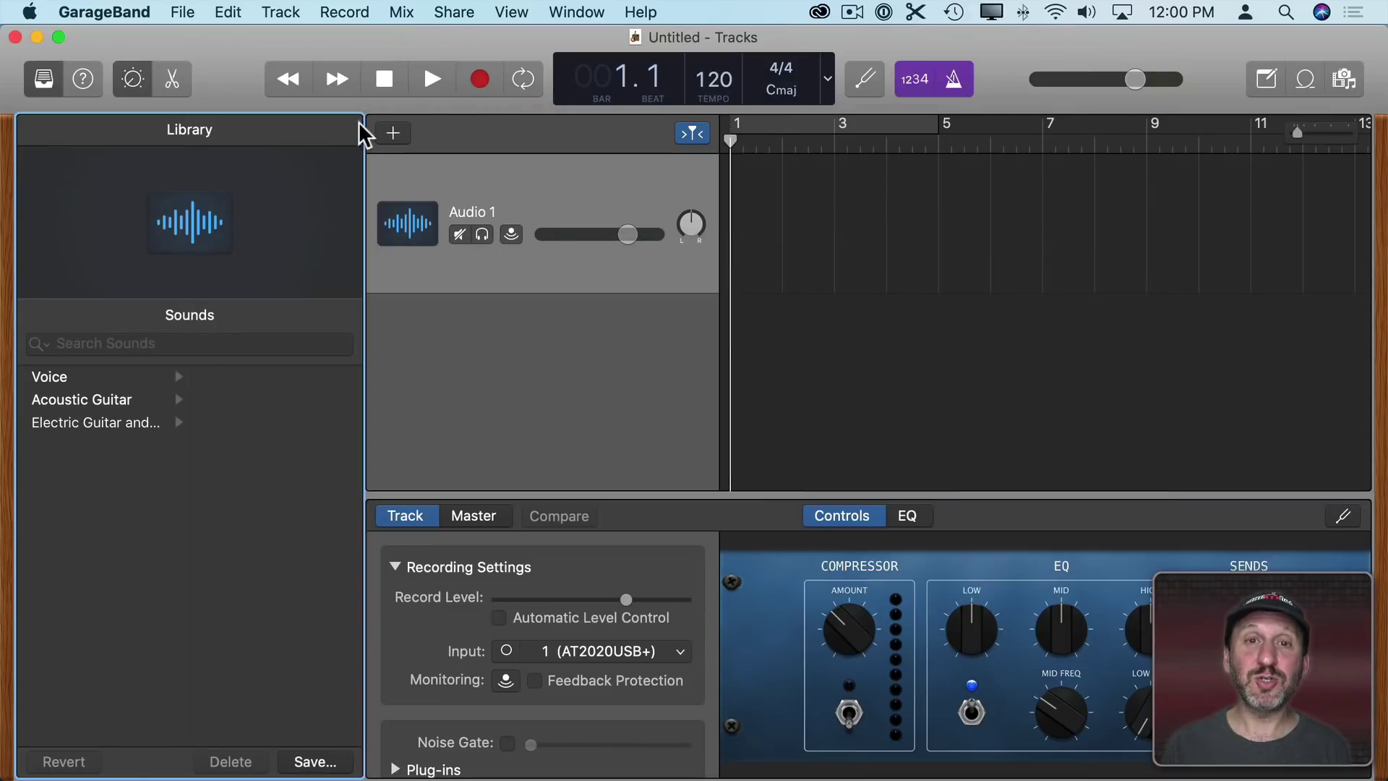
{"action": "left_click_drag", "start_coordinate": [234, 87], "coordinate": [721, 232]}
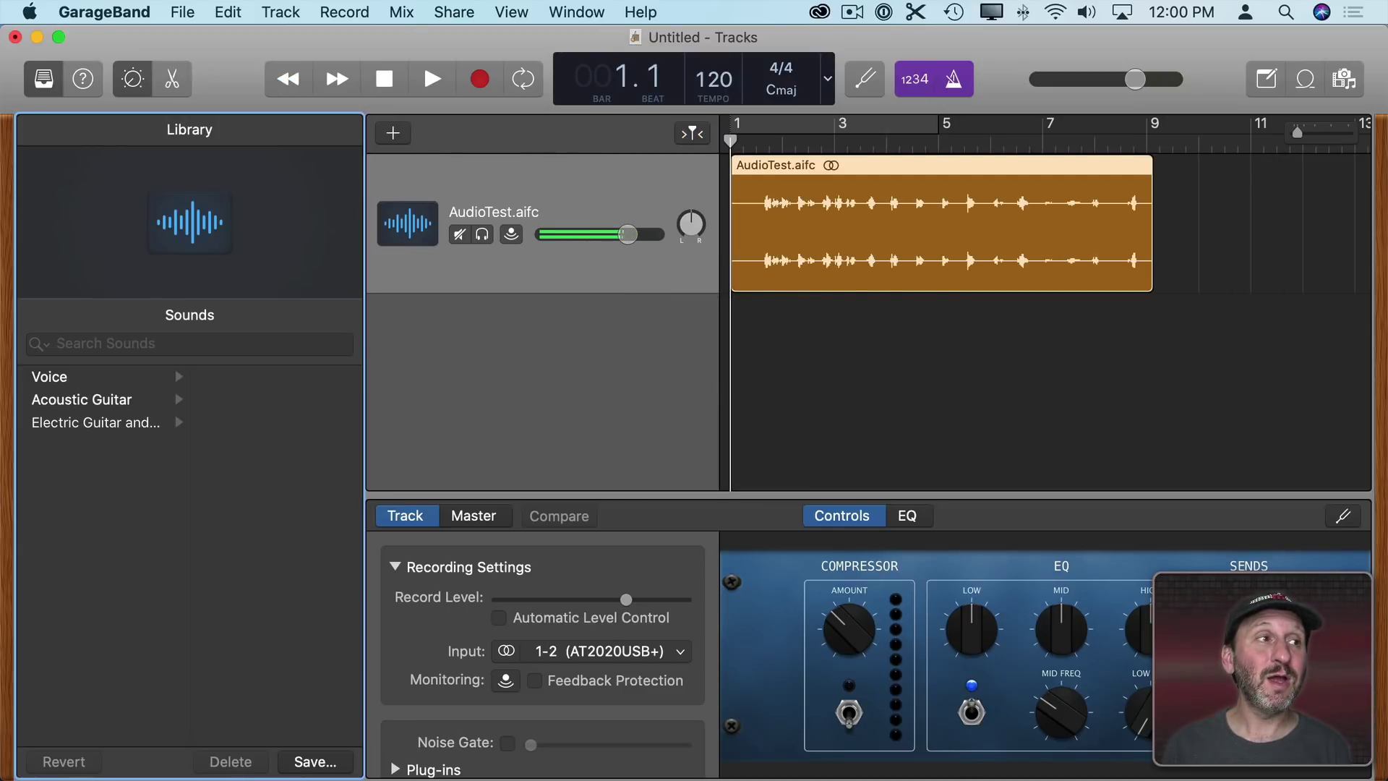
{"action": "left_click_drag", "start_coordinate": [234, 88], "coordinate": [1184, 204]}
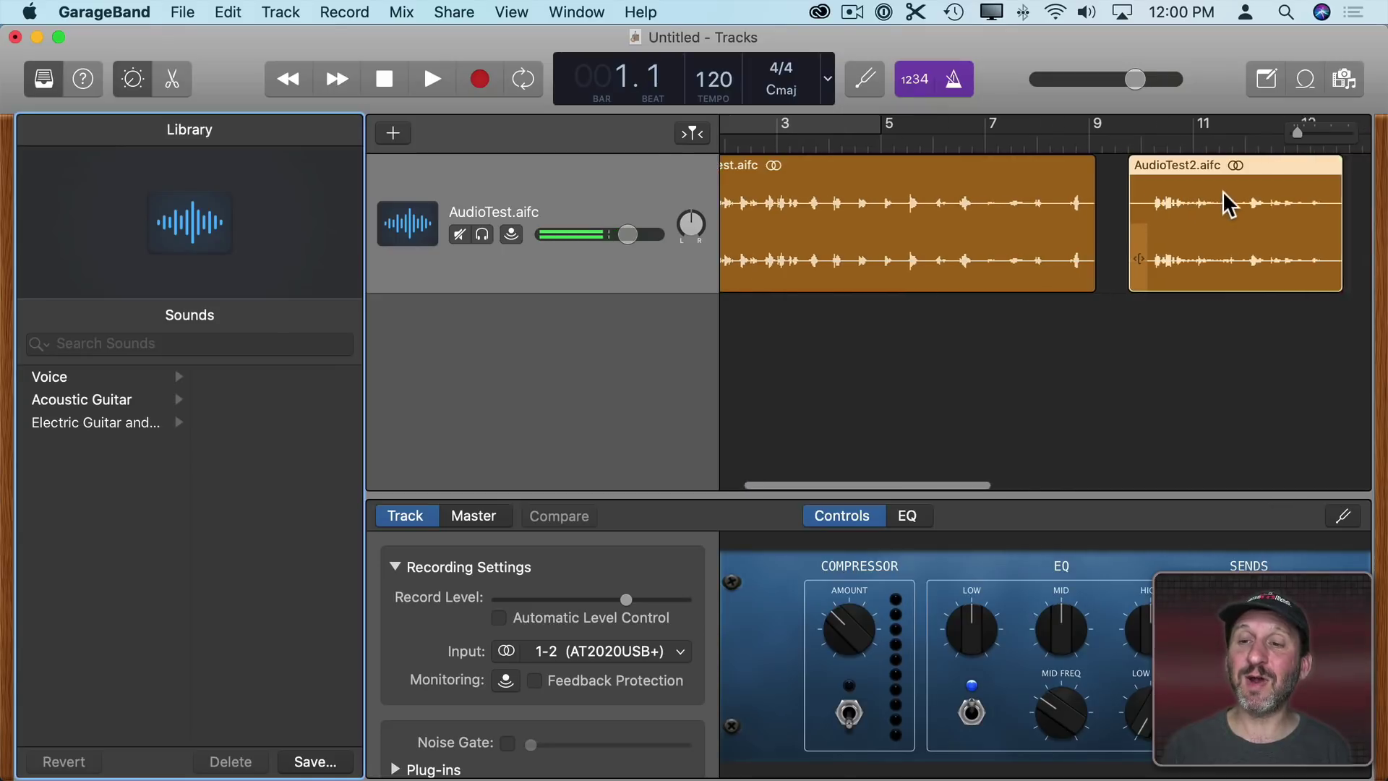
{"action": "scroll", "coordinate": [1194, 204], "scroll_direction": "right", "scroll_amount": 5}
- Slide AudioTest2 left and trim the first region's end so they join
{"action": "left_click_drag", "start_coordinate": [1042, 168], "coordinate": [932, 218]}
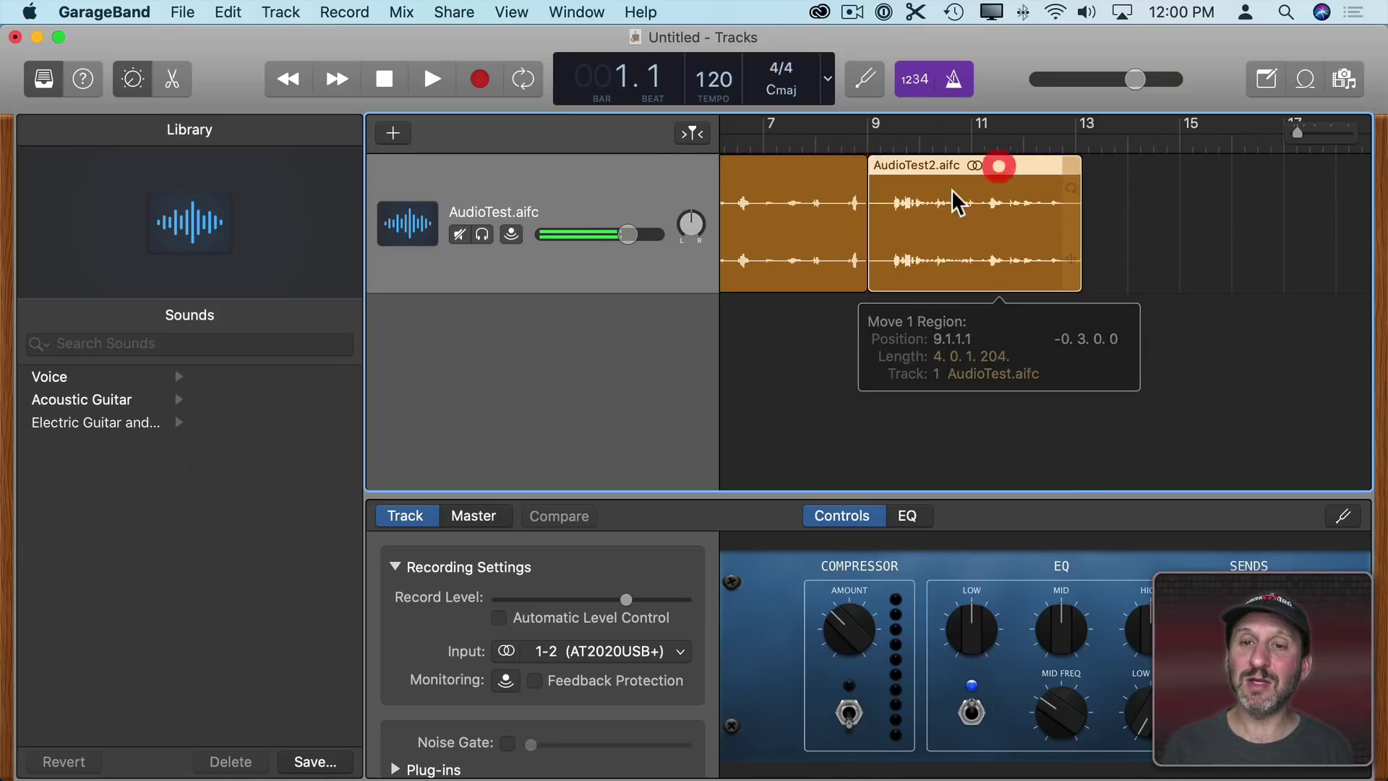
{"action": "scroll", "coordinate": [923, 217], "scroll_direction": "left", "scroll_amount": 5}
{"action": "left_click", "coordinate": [922, 347]}
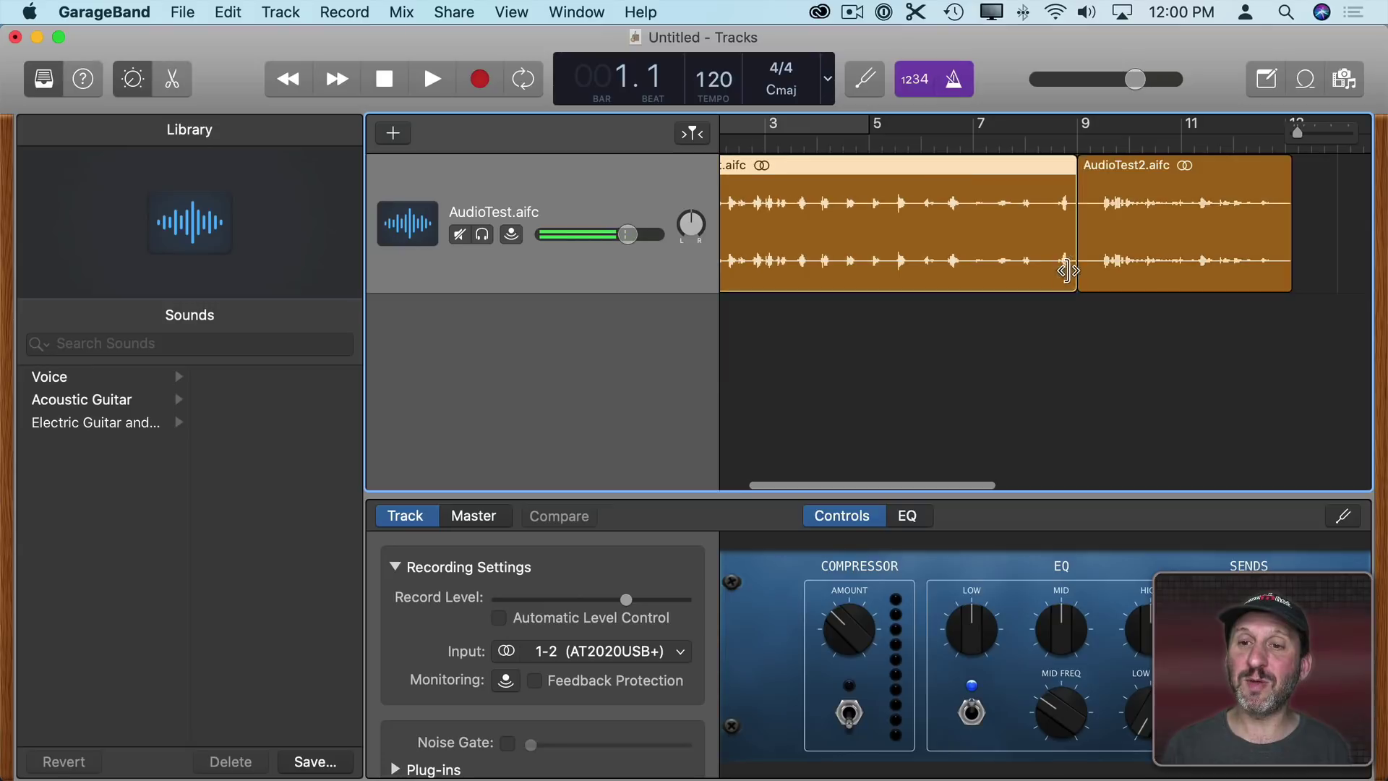
{"action": "left_click_drag", "start_coordinate": [1074, 271], "coordinate": [1050, 272]}
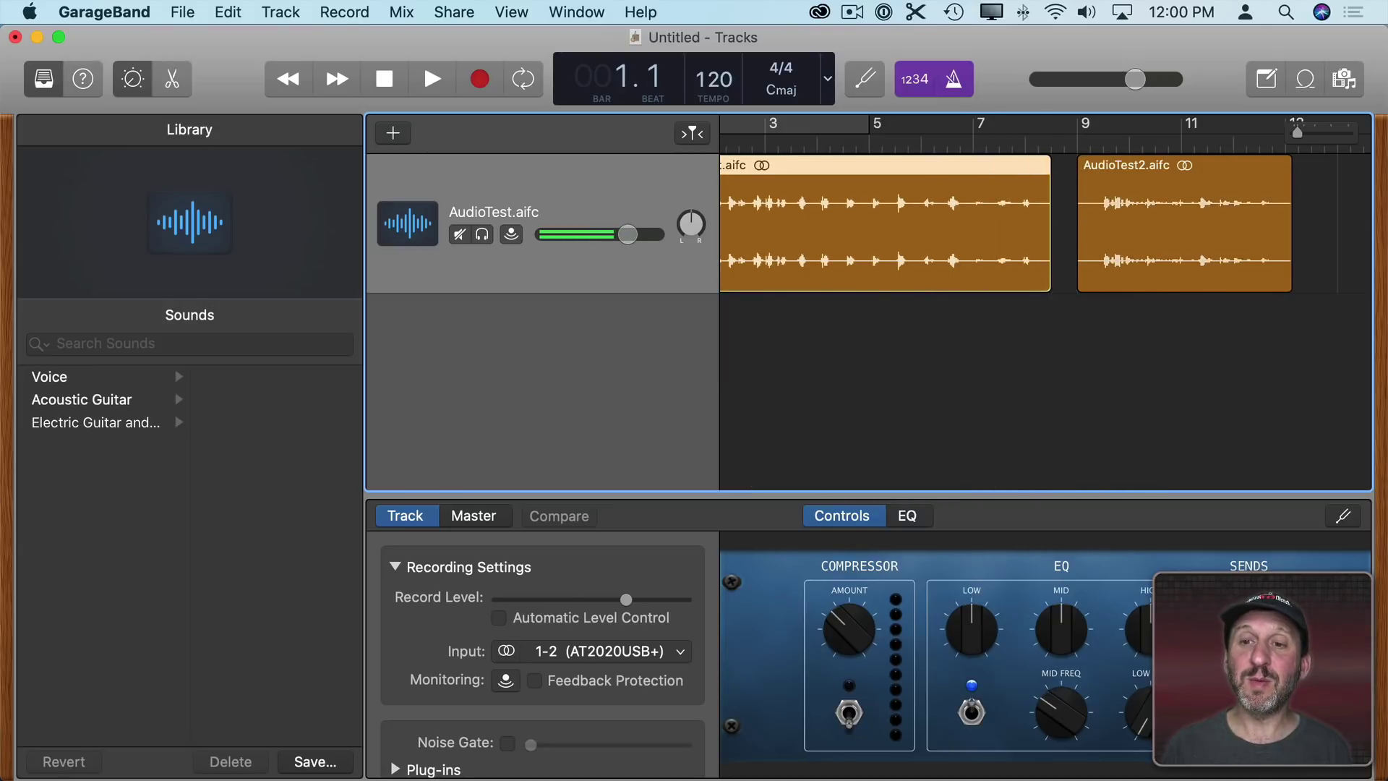
{"action": "key", "text": "Return"}
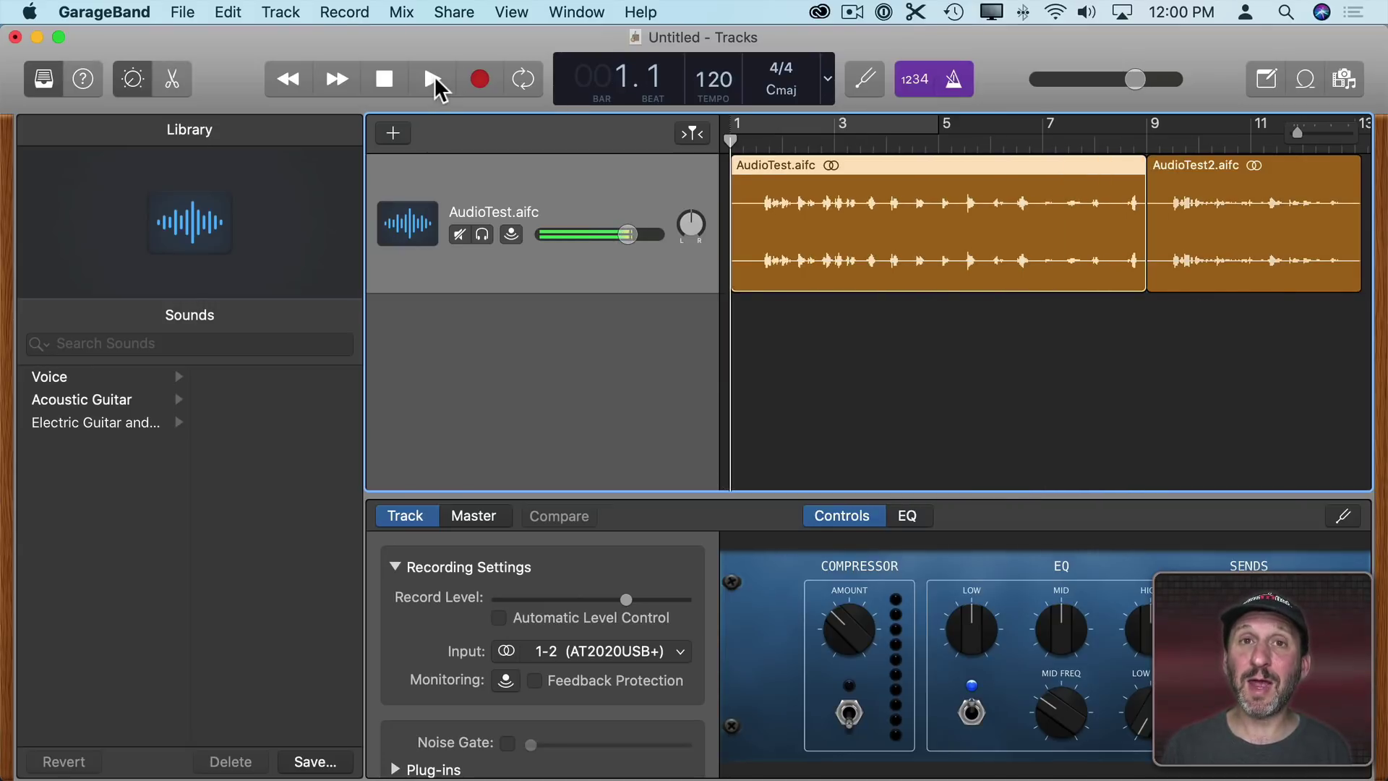
{"action": "left_click", "coordinate": [453, 13]}
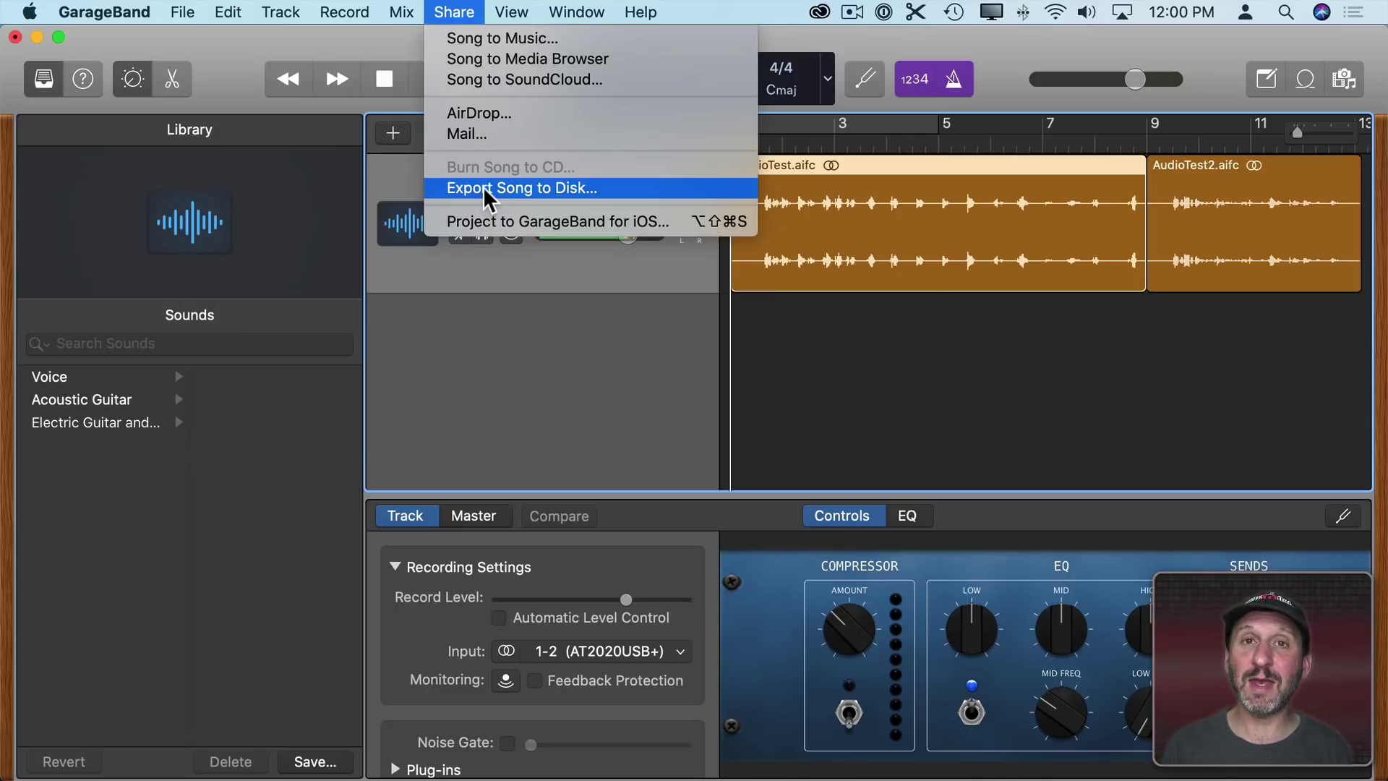
{"action": "key", "text": "Escape"}
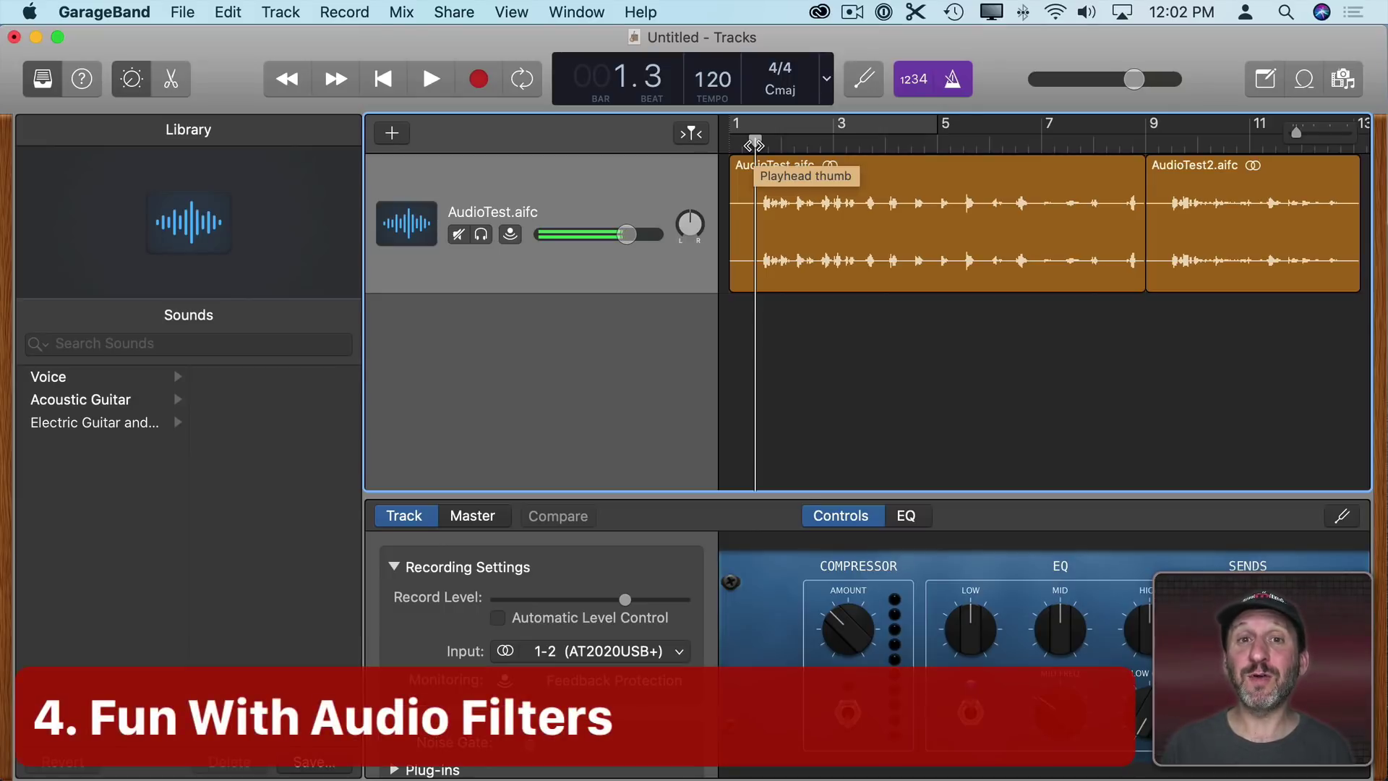
- Enable a cycle range ending at bar 3, then play and stop the loop
{"action": "left_click", "coordinate": [522, 79]}
{"action": "left_click_drag", "start_coordinate": [948, 125], "coordinate": [958, 124]}
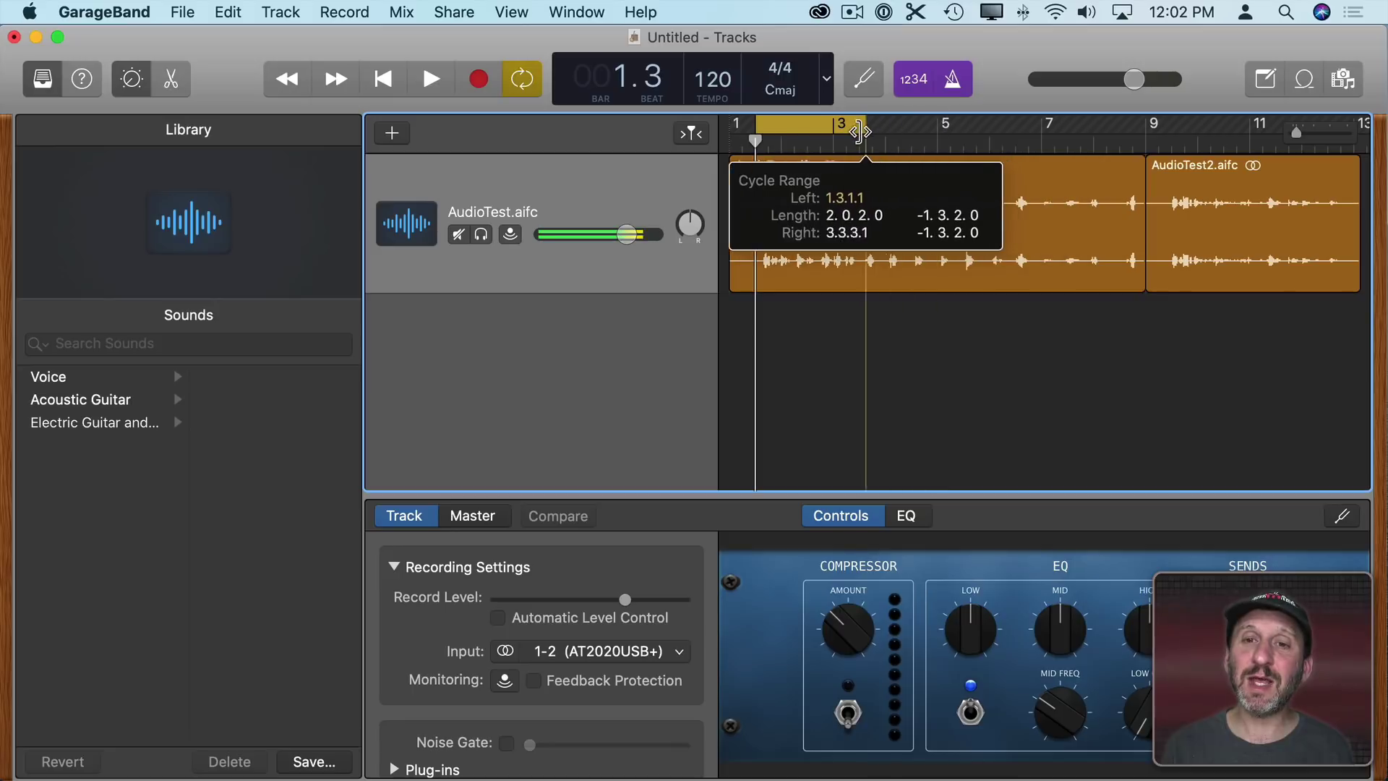
{"action": "left_click_drag", "start_coordinate": [857, 132], "coordinate": [852, 133]}
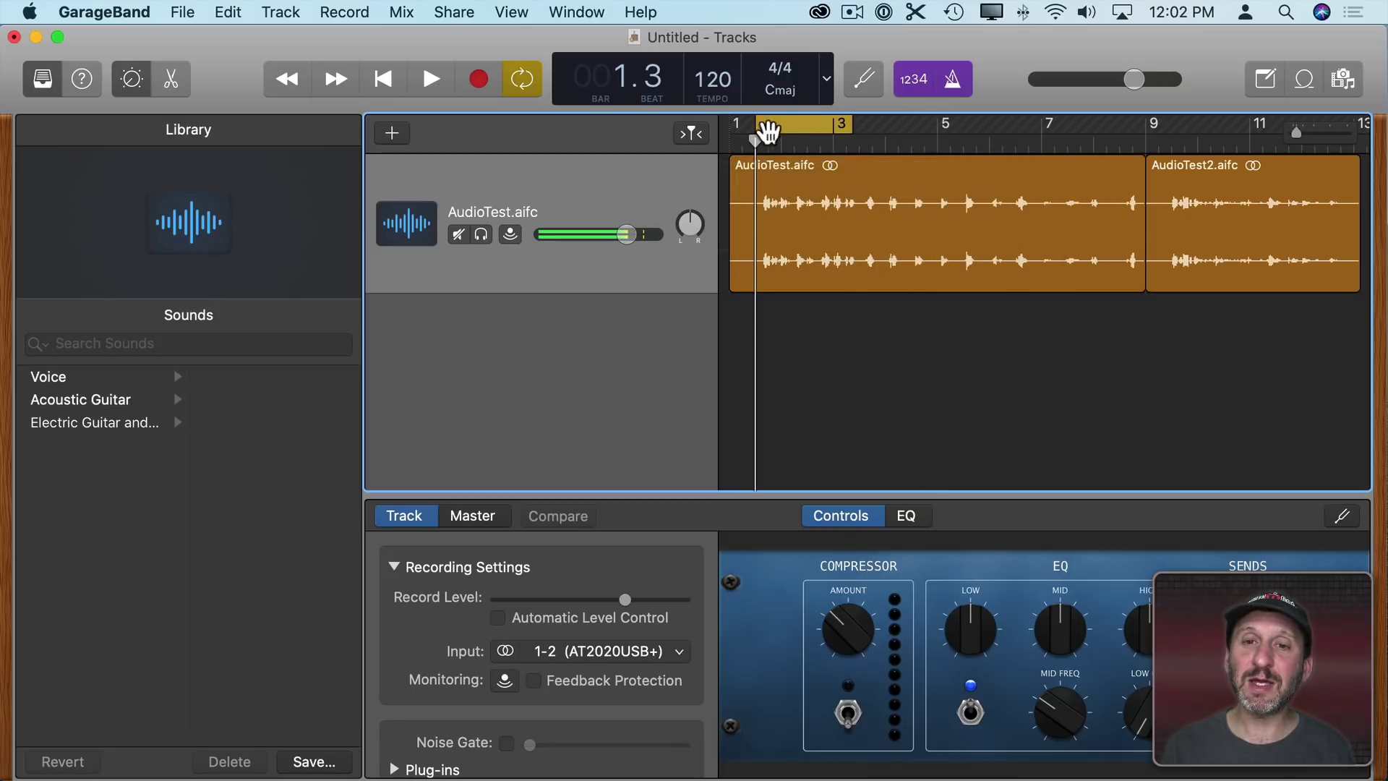
{"action": "left_click", "coordinate": [431, 79]}
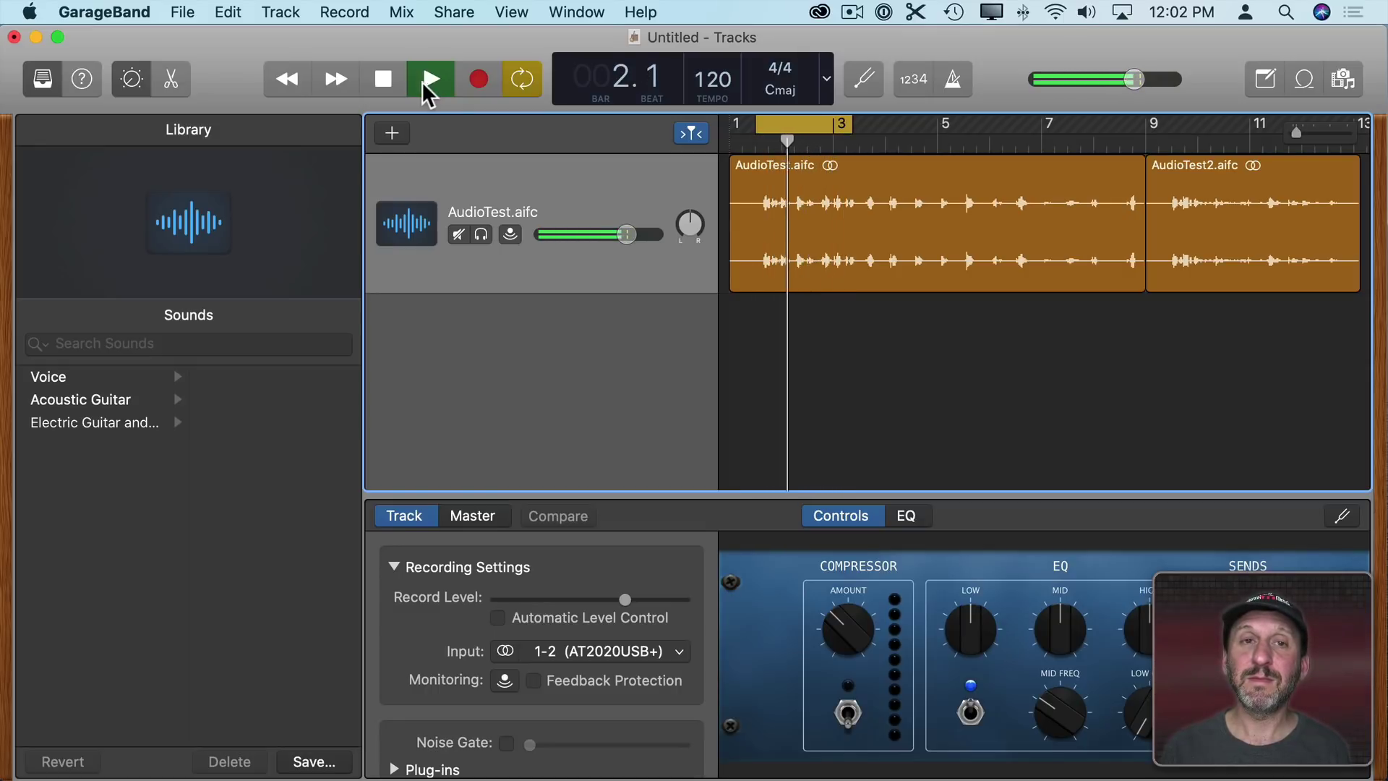
{"action": "left_click", "coordinate": [384, 79]}
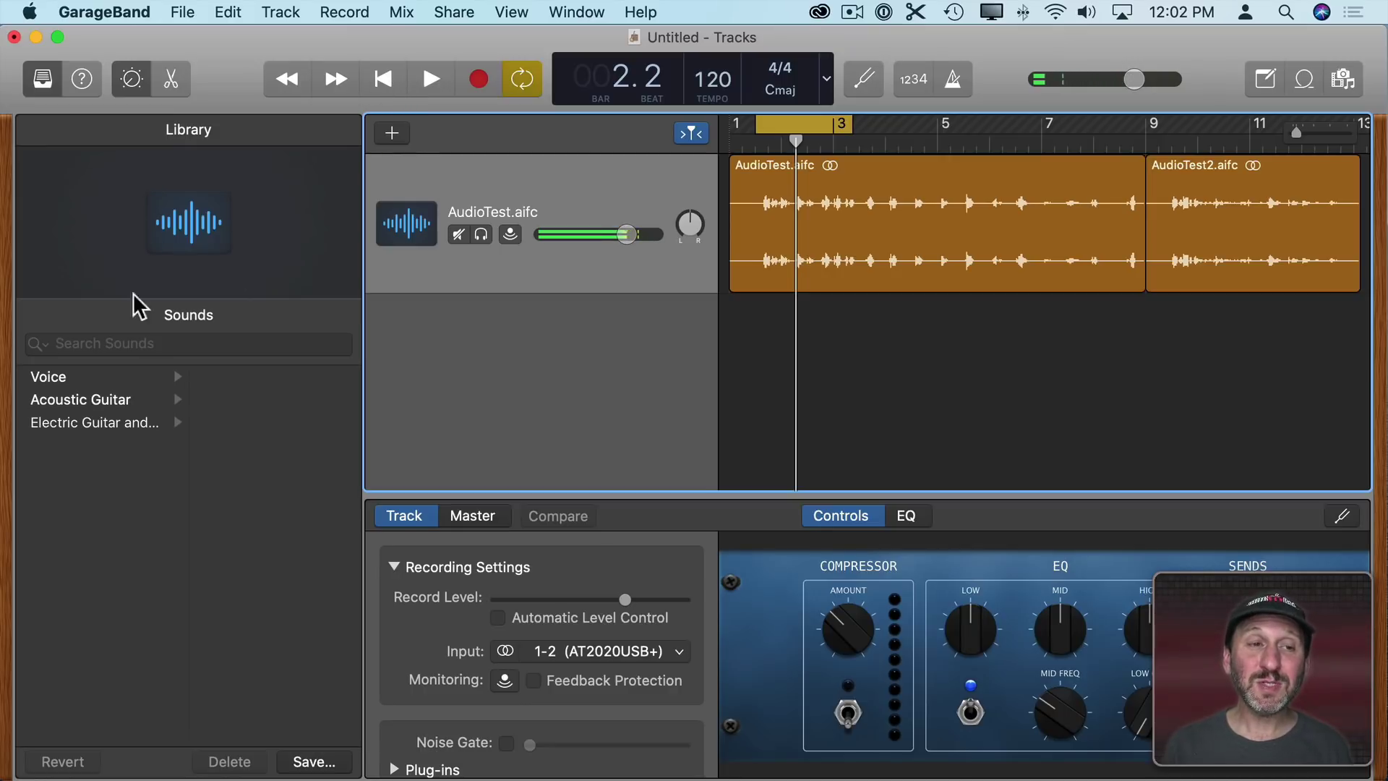
{"action": "left_click", "coordinate": [45, 78]}
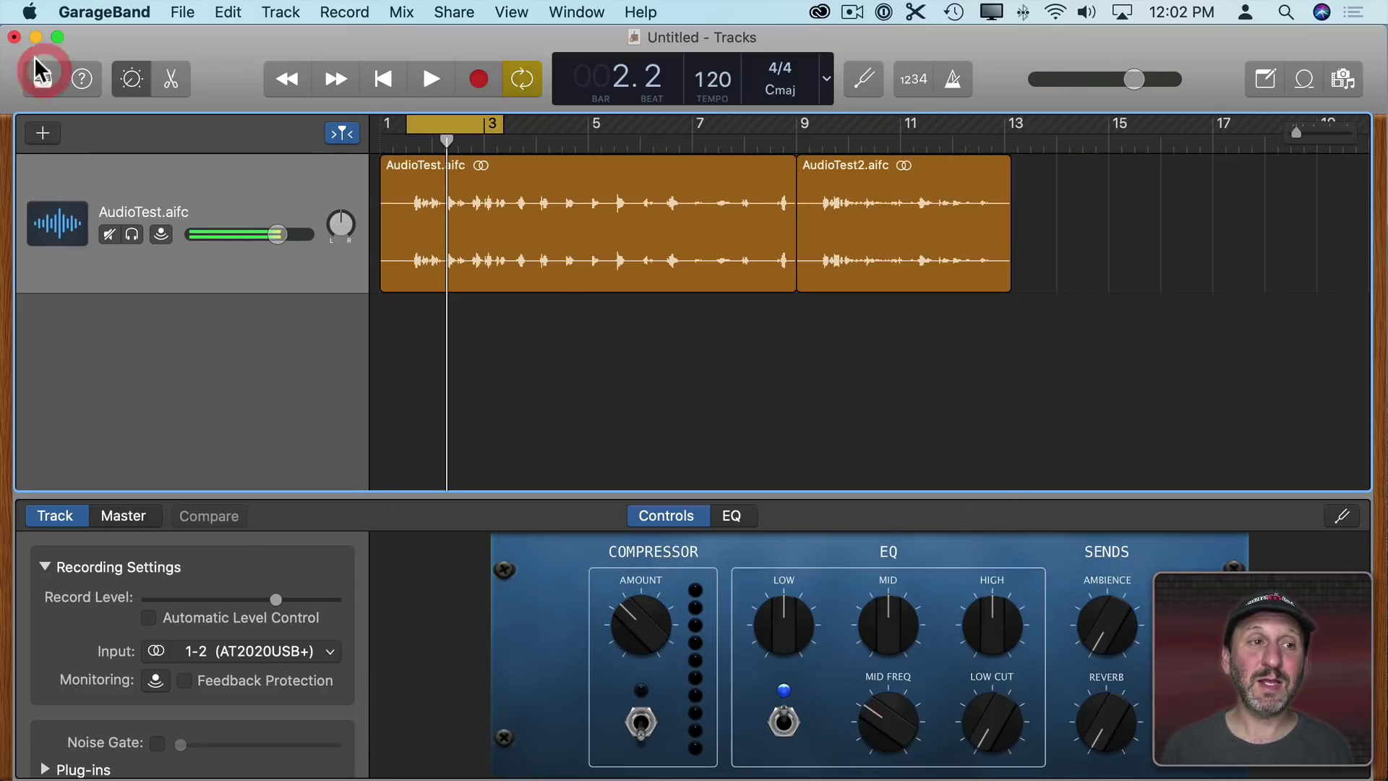
{"action": "left_click", "coordinate": [46, 79]}
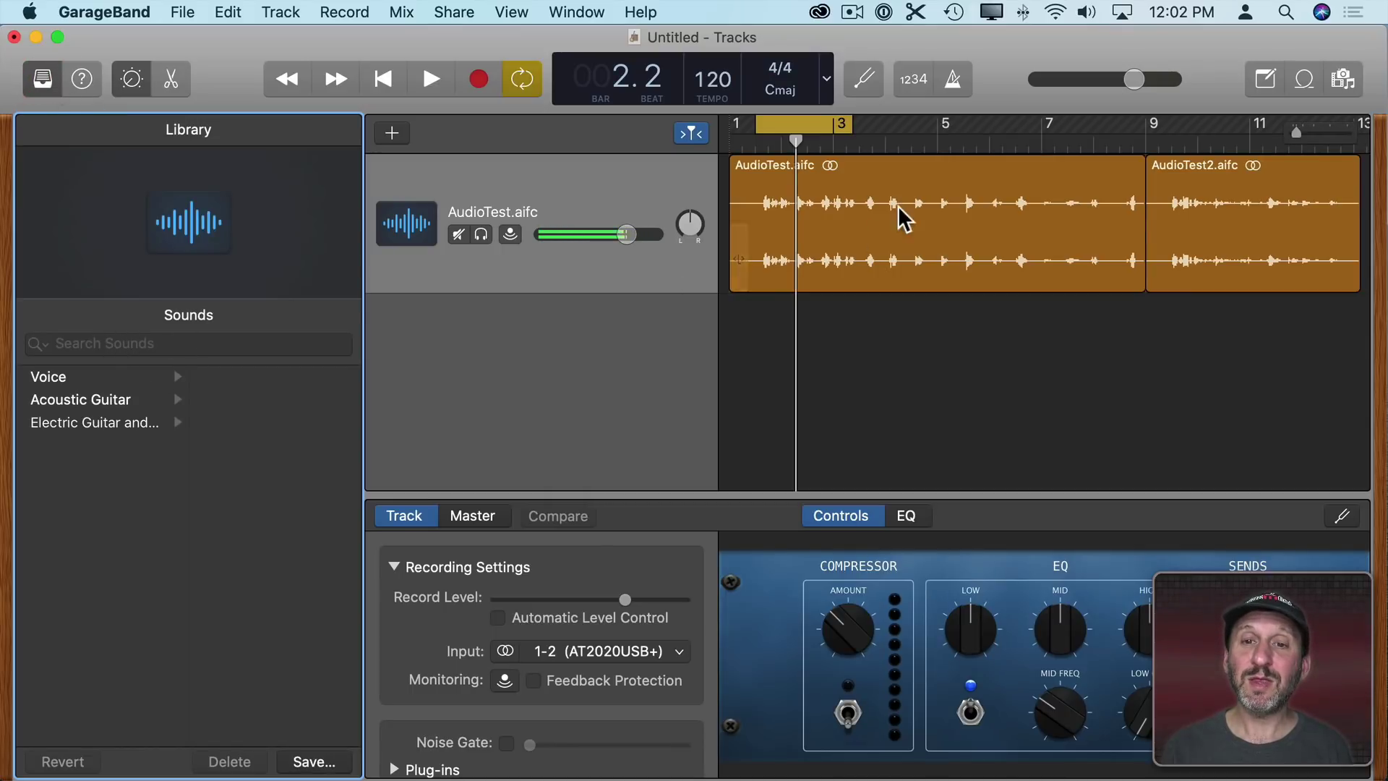
- Audition the Classic, Edge and Telephone Voice presets on the selected track during playback
{"action": "left_click", "coordinate": [528, 187]}
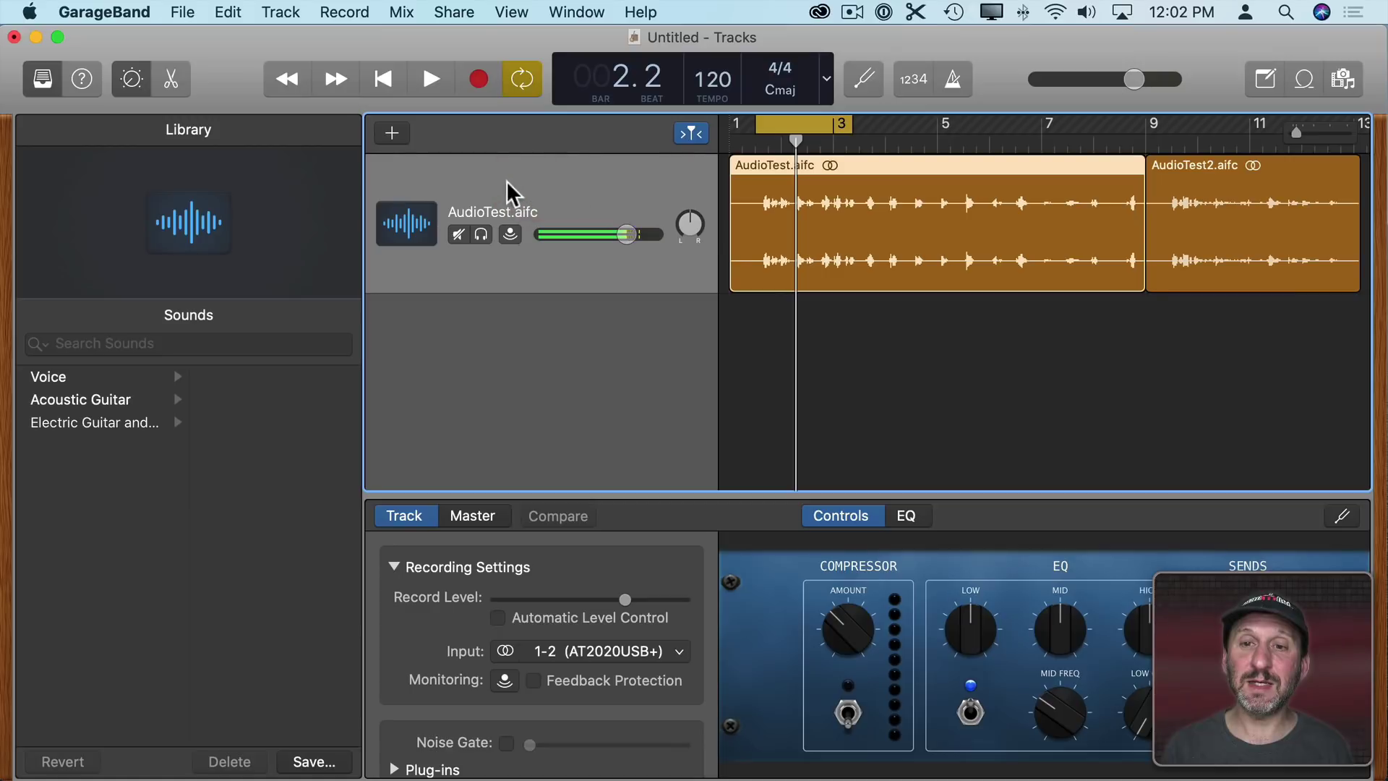
{"action": "left_click", "coordinate": [47, 378]}
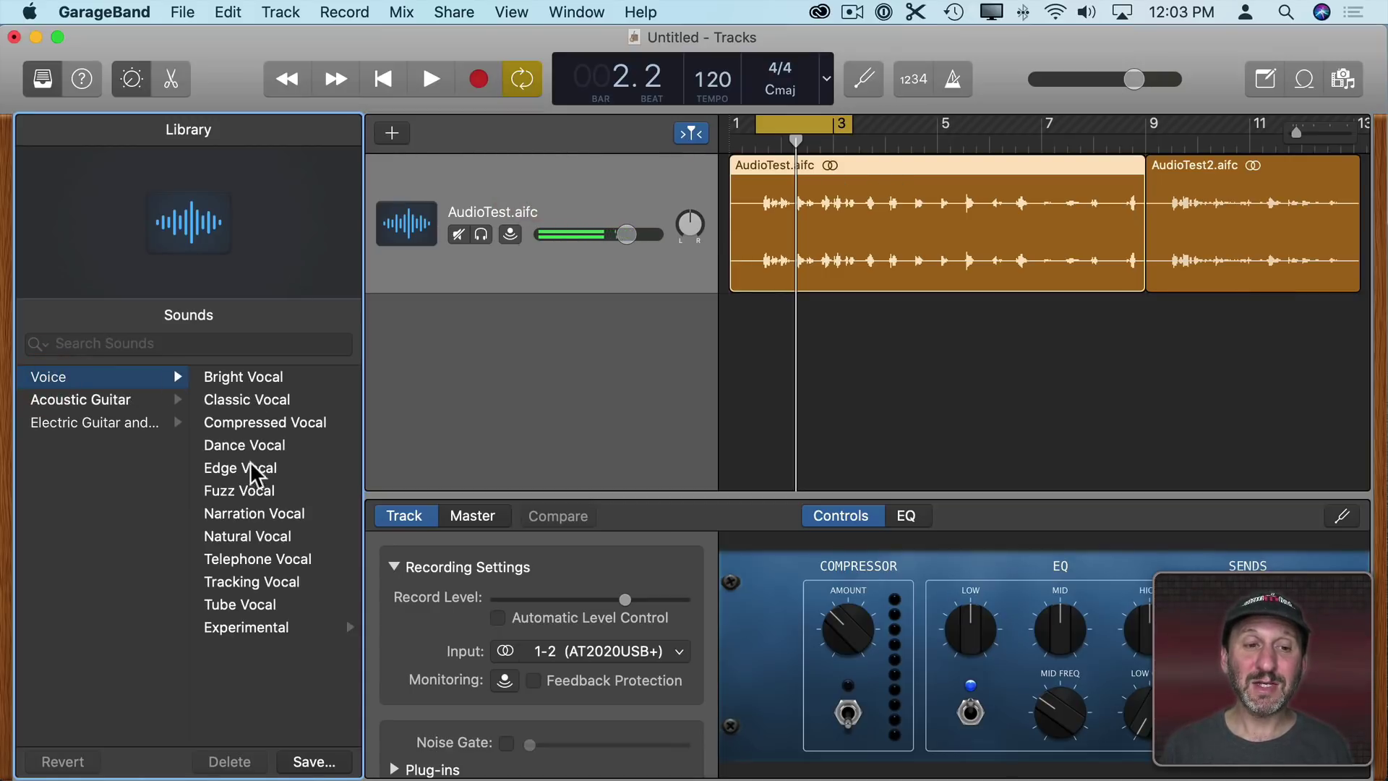
{"action": "left_click", "coordinate": [432, 79]}
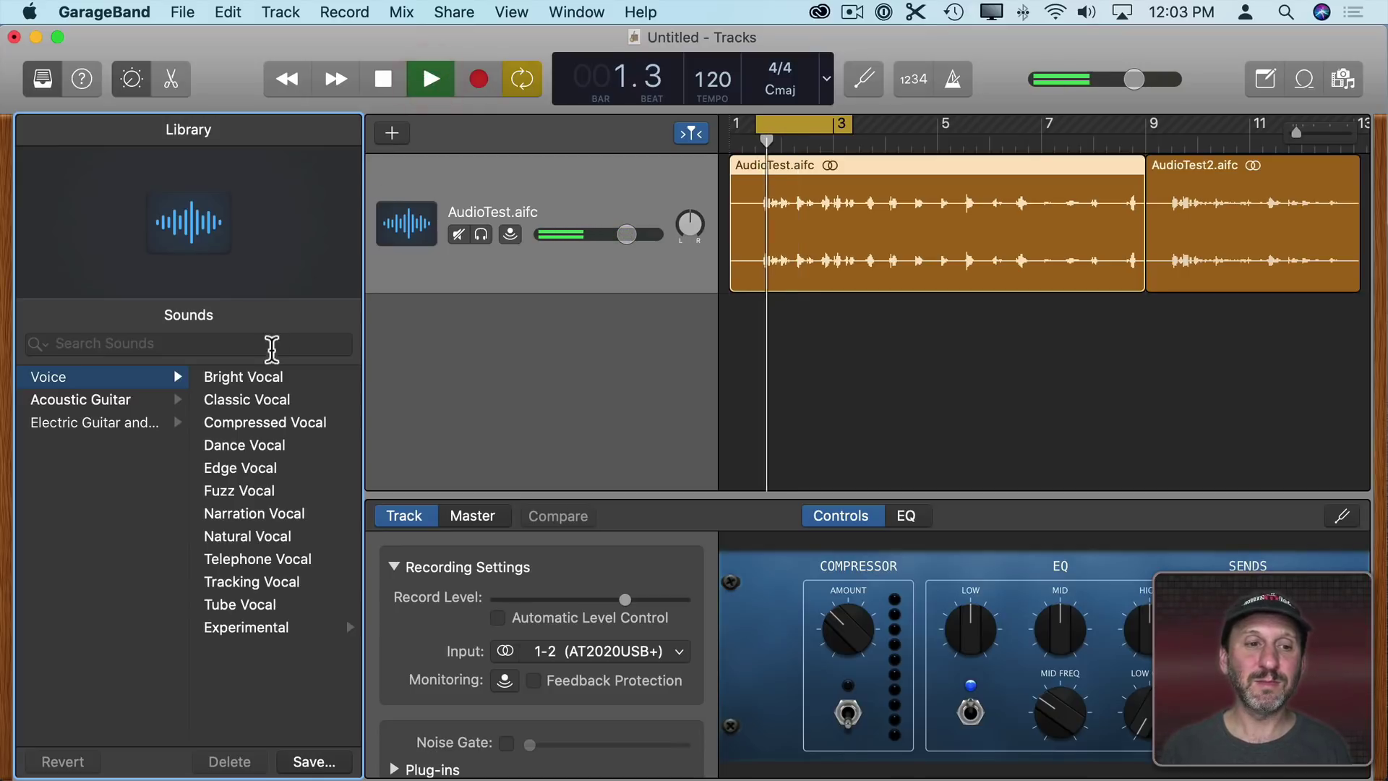
{"action": "left_click", "coordinate": [247, 399]}
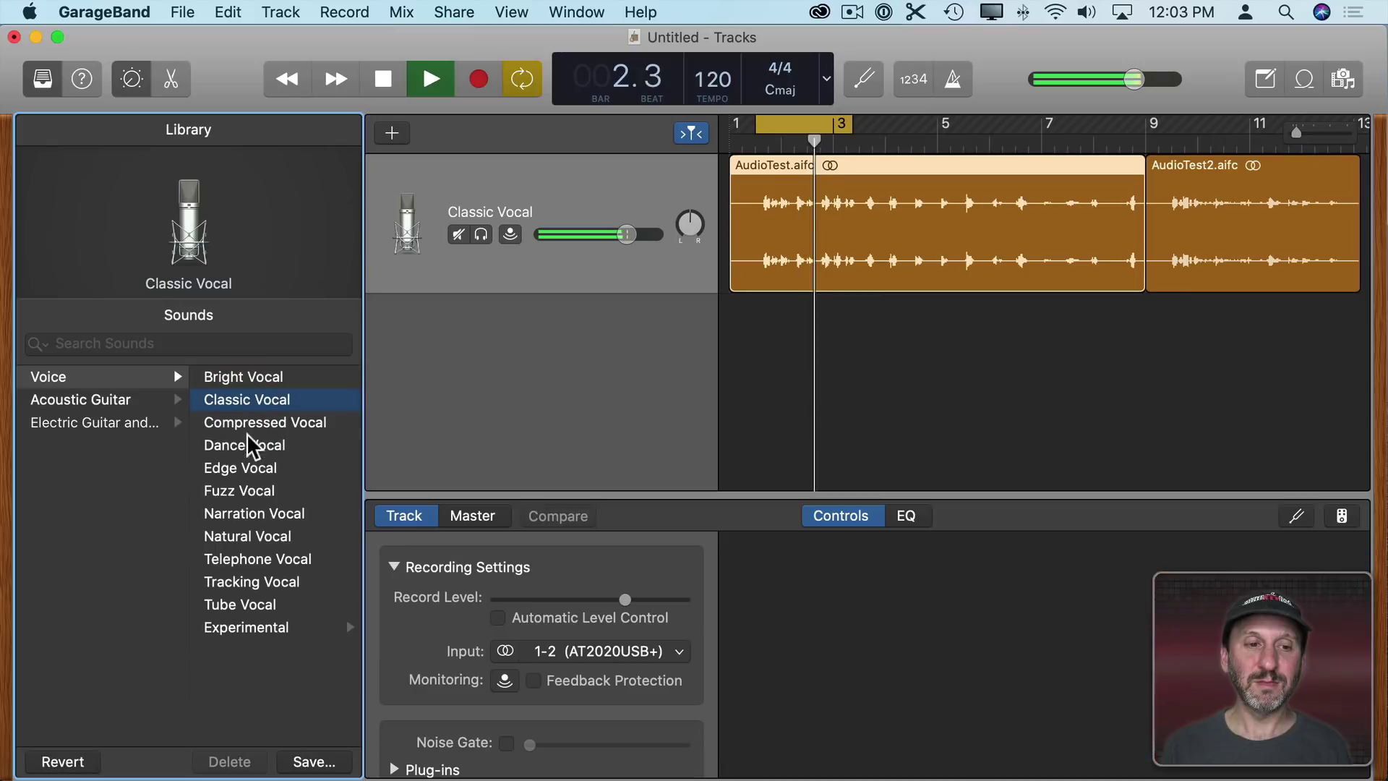
{"action": "left_click", "coordinate": [239, 469]}
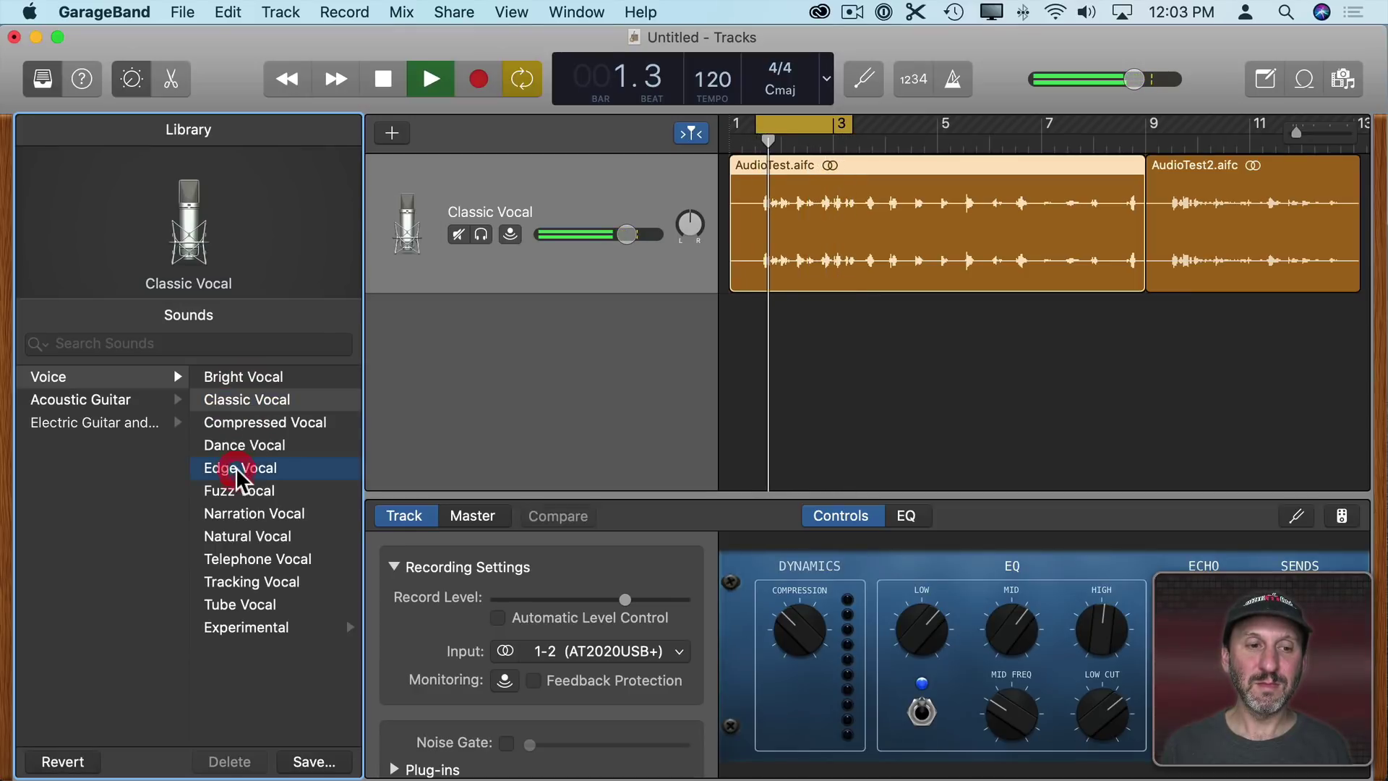
{"action": "left_click", "coordinate": [236, 560]}
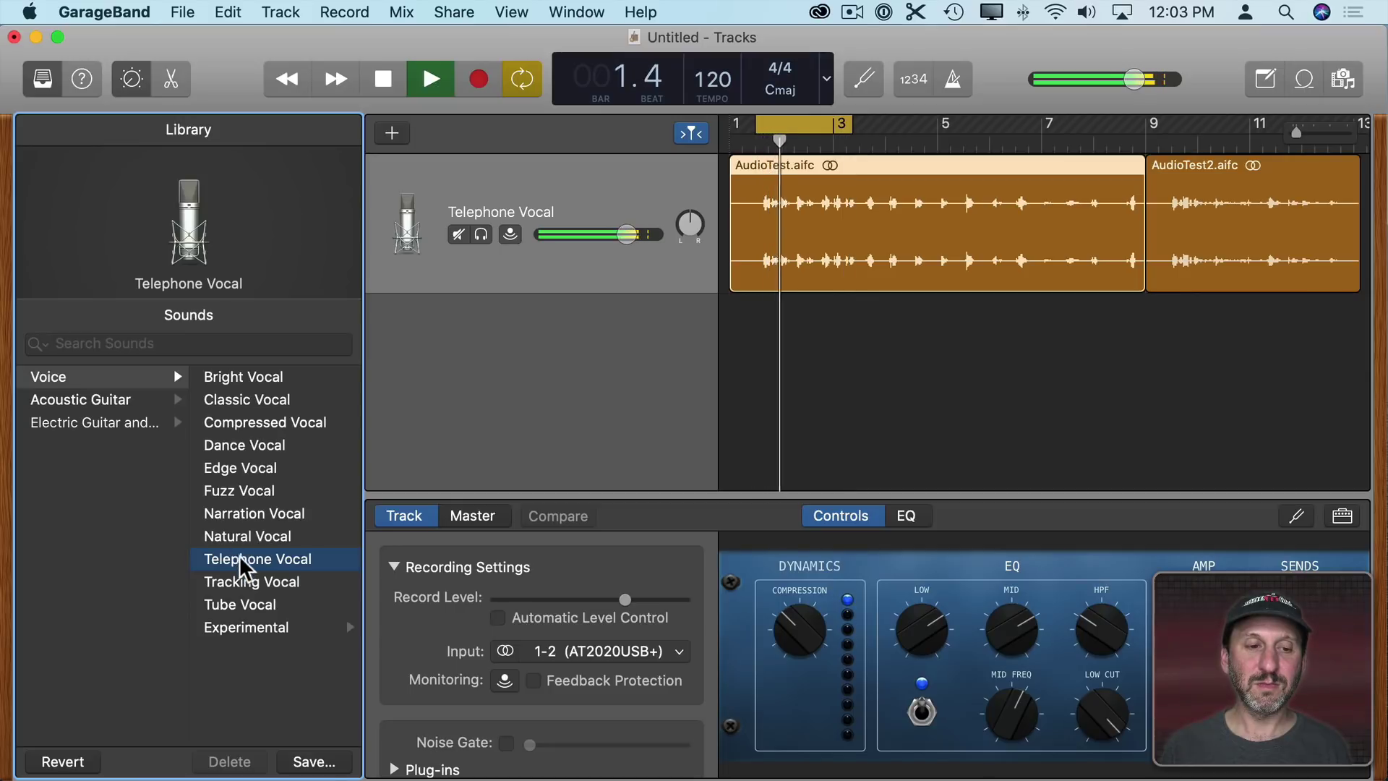
- Try the Experimental Monster and Helium voices, settle on Robot Vocal, and stop playback
{"action": "left_click", "coordinate": [243, 627]}
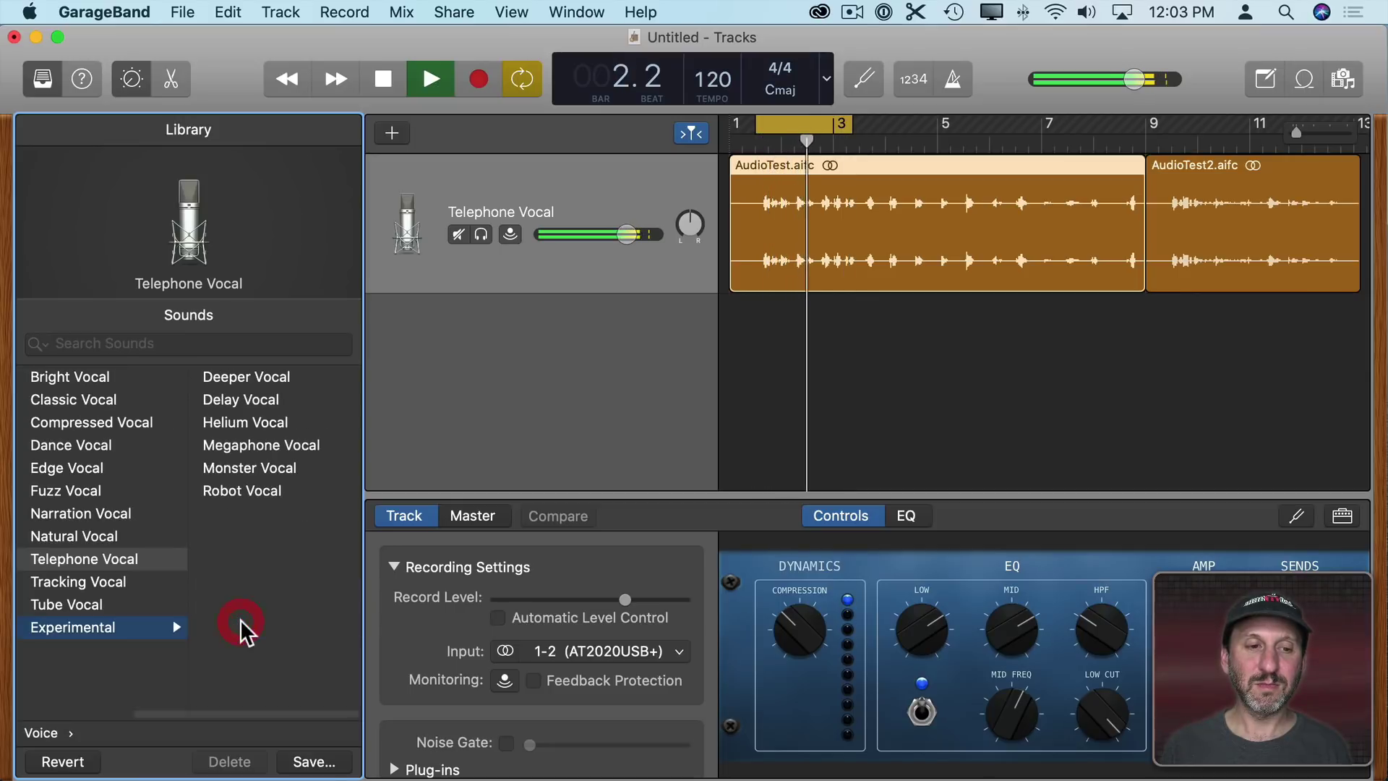
{"action": "left_click", "coordinate": [248, 468]}
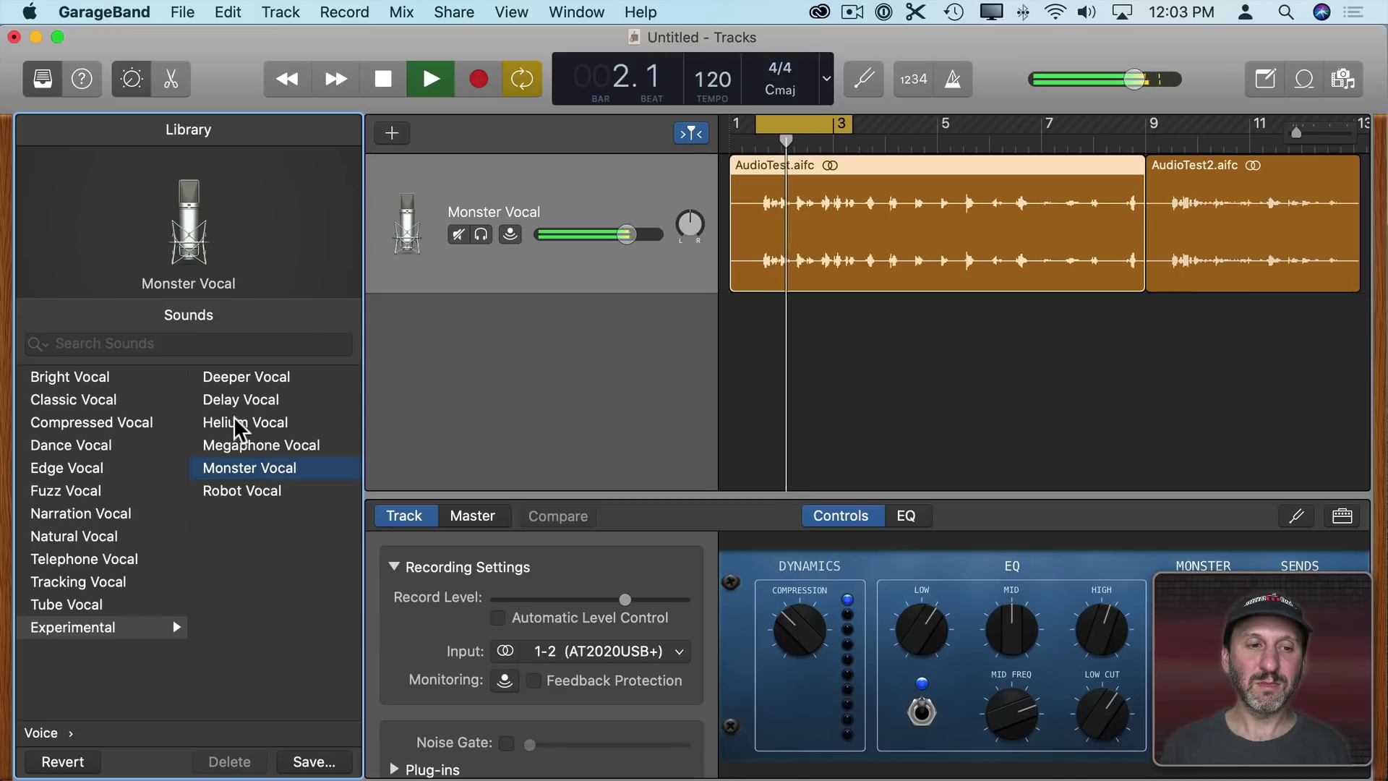
{"action": "left_click", "coordinate": [236, 424]}
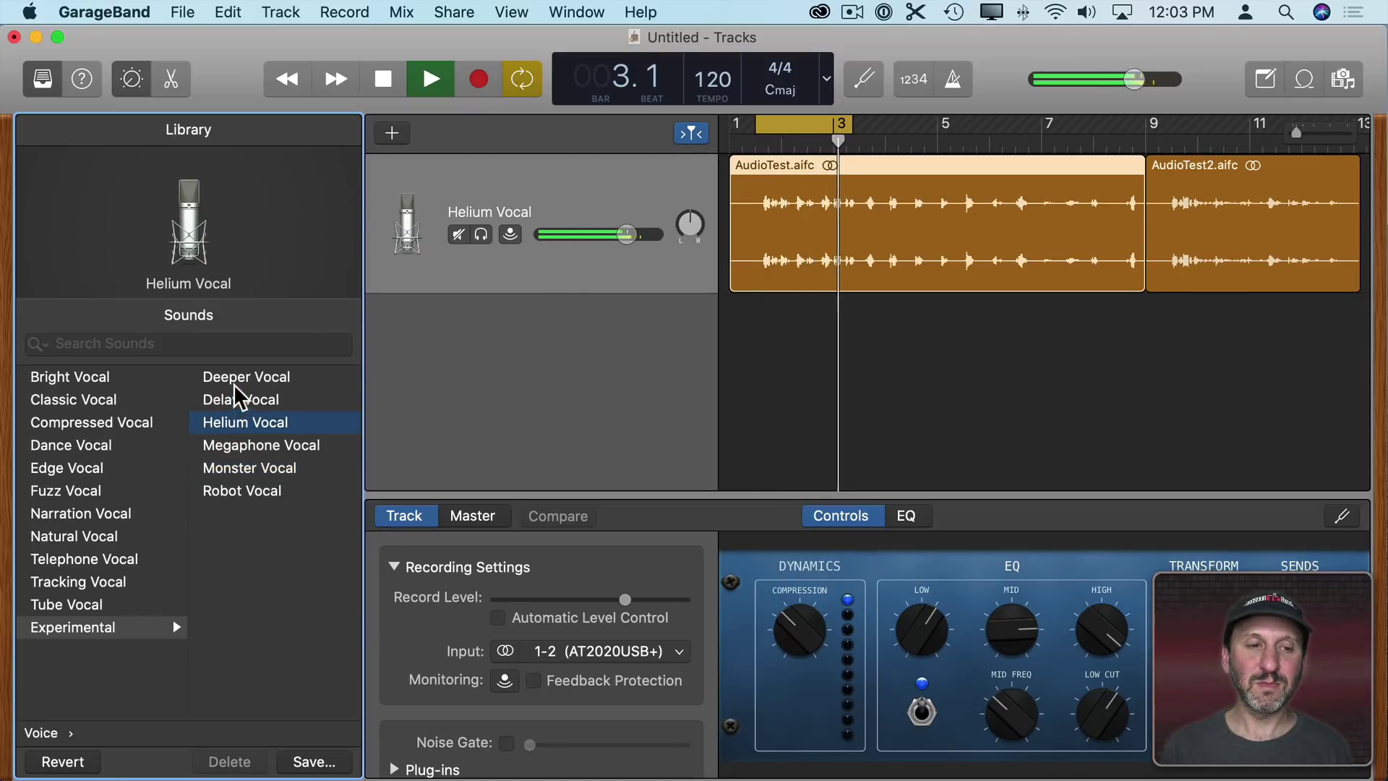
{"action": "left_click", "coordinate": [242, 490]}
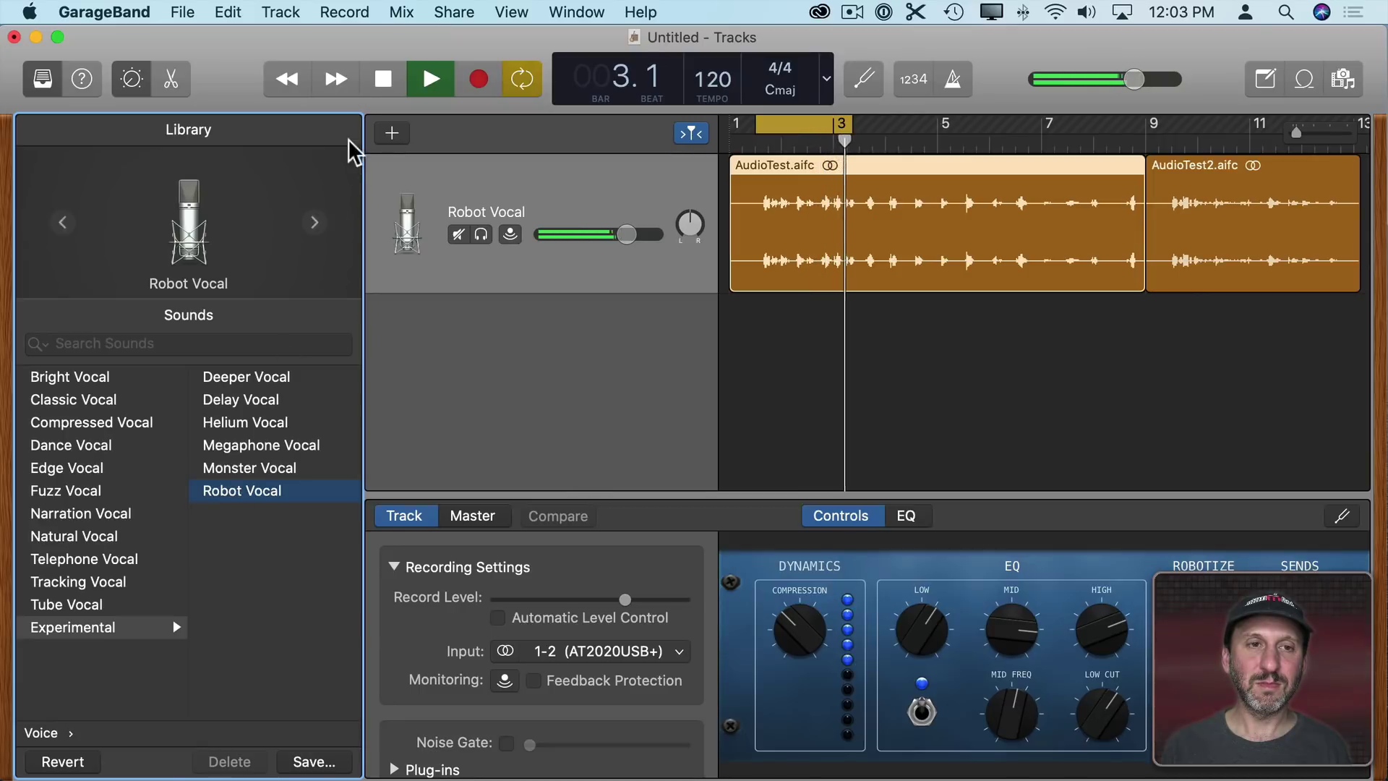
{"action": "left_click", "coordinate": [383, 78]}
- Start a new project with a Classic Electric Piano instrument track and move Musical Typing aside
{"action": "left_click", "coordinate": [453, 12]}
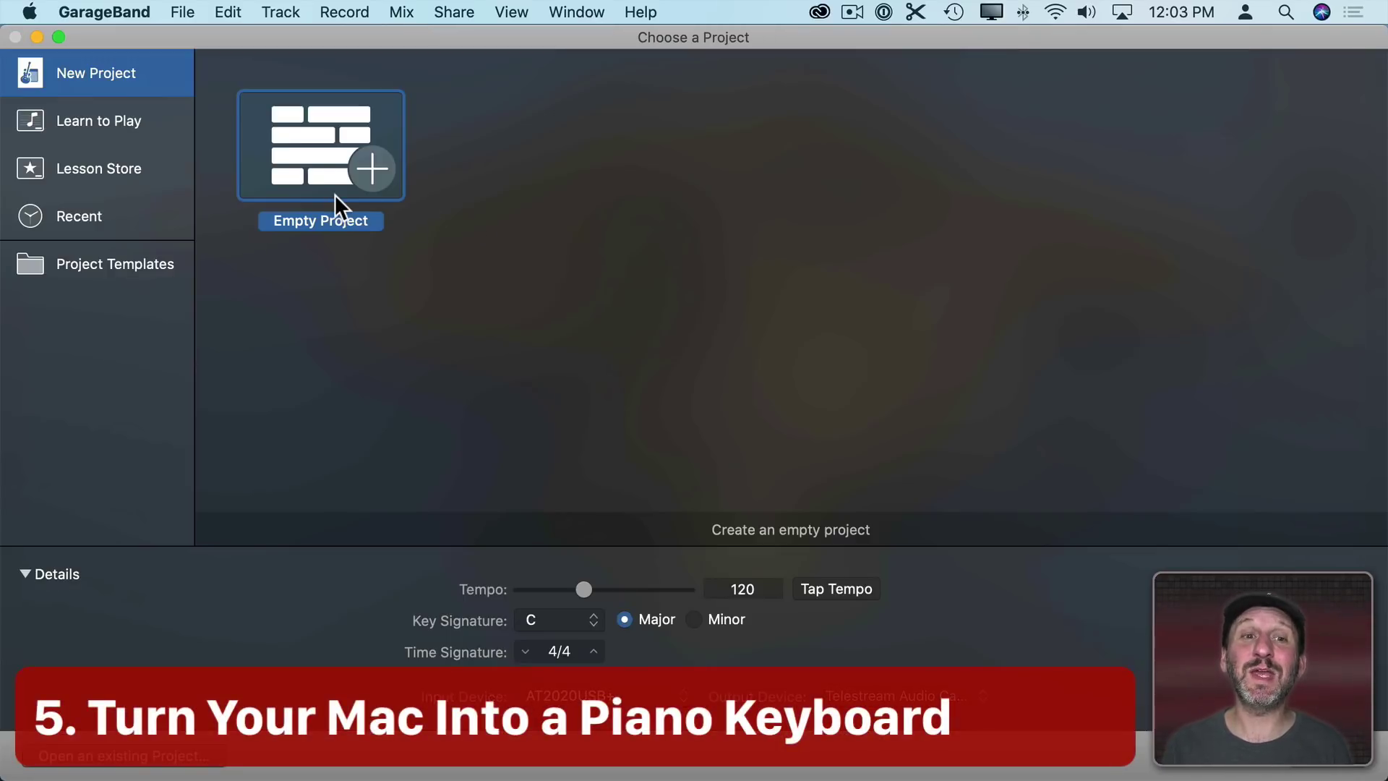
{"action": "double_click", "coordinate": [321, 147]}
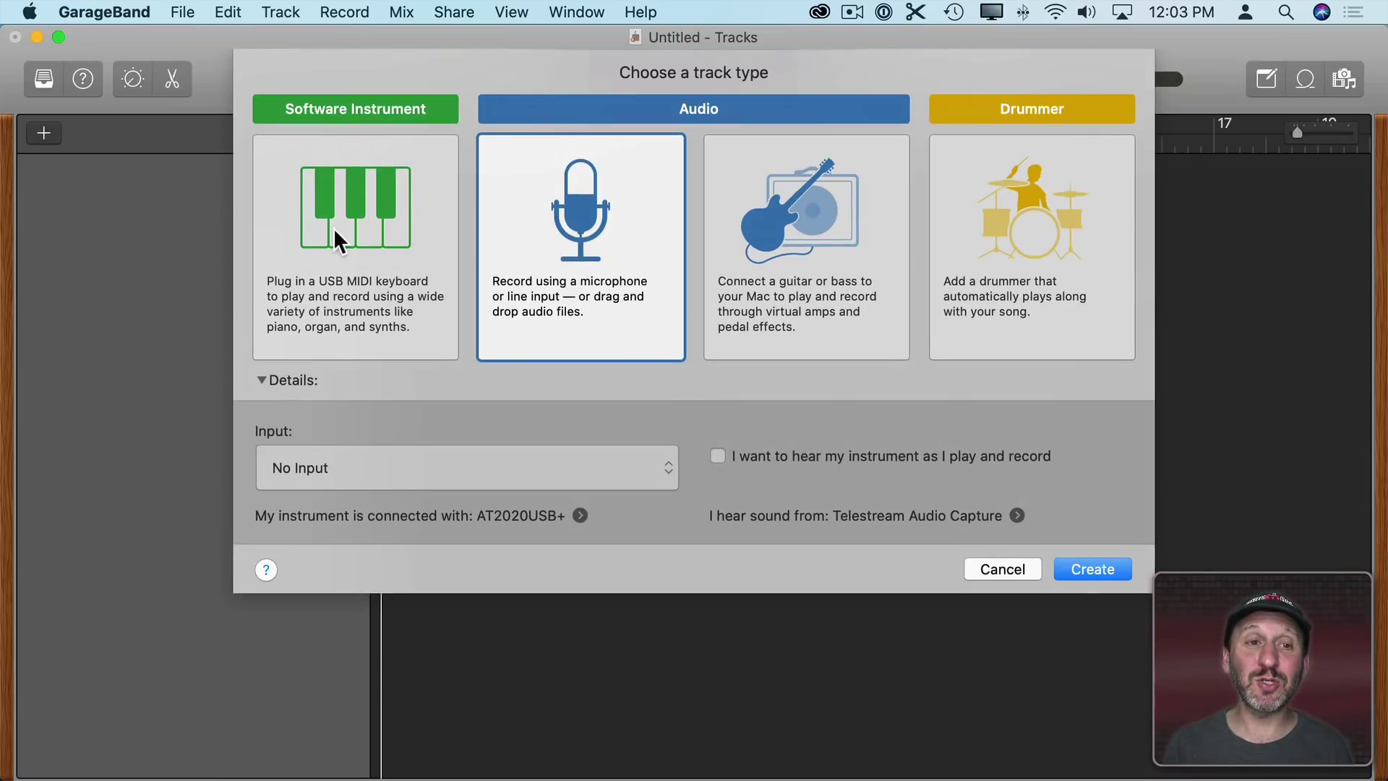
{"action": "left_click", "coordinate": [333, 228]}
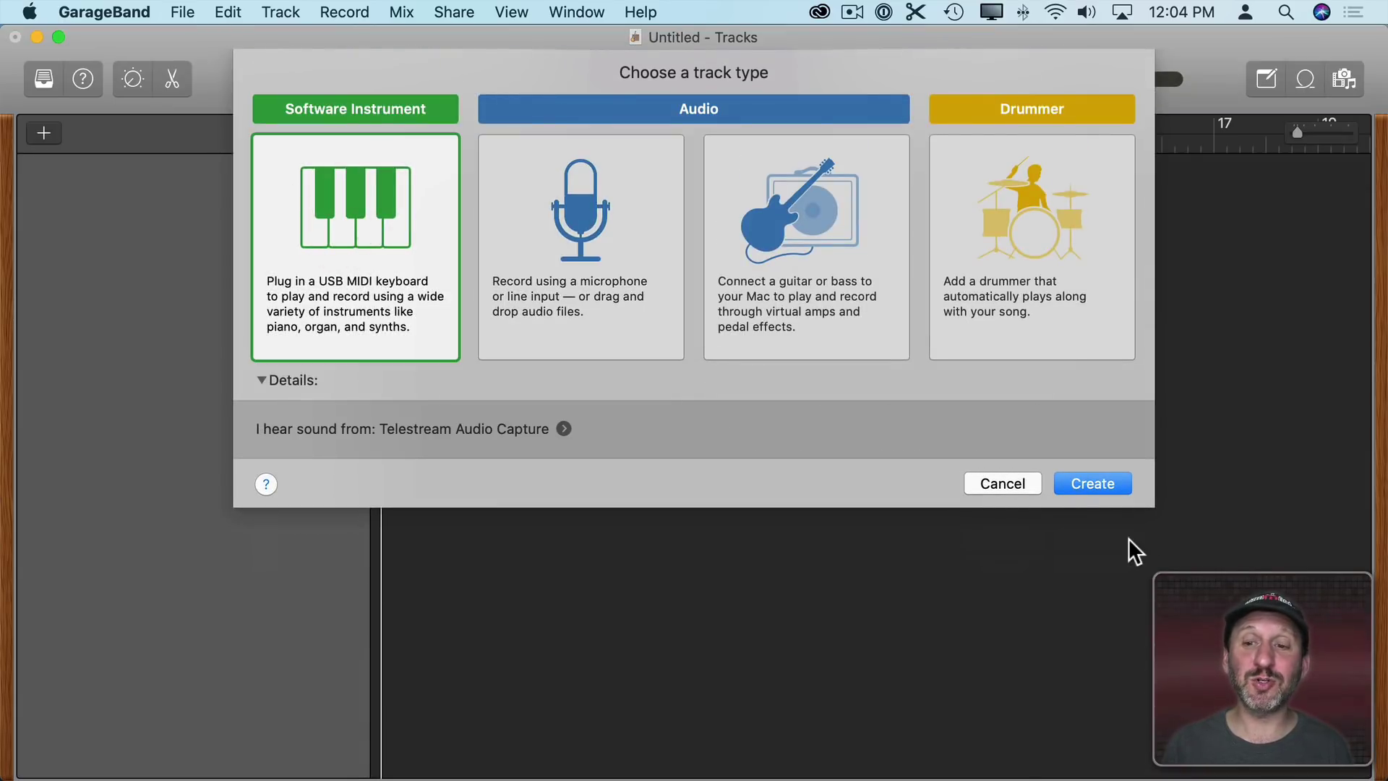
{"action": "left_click", "coordinate": [1092, 484]}
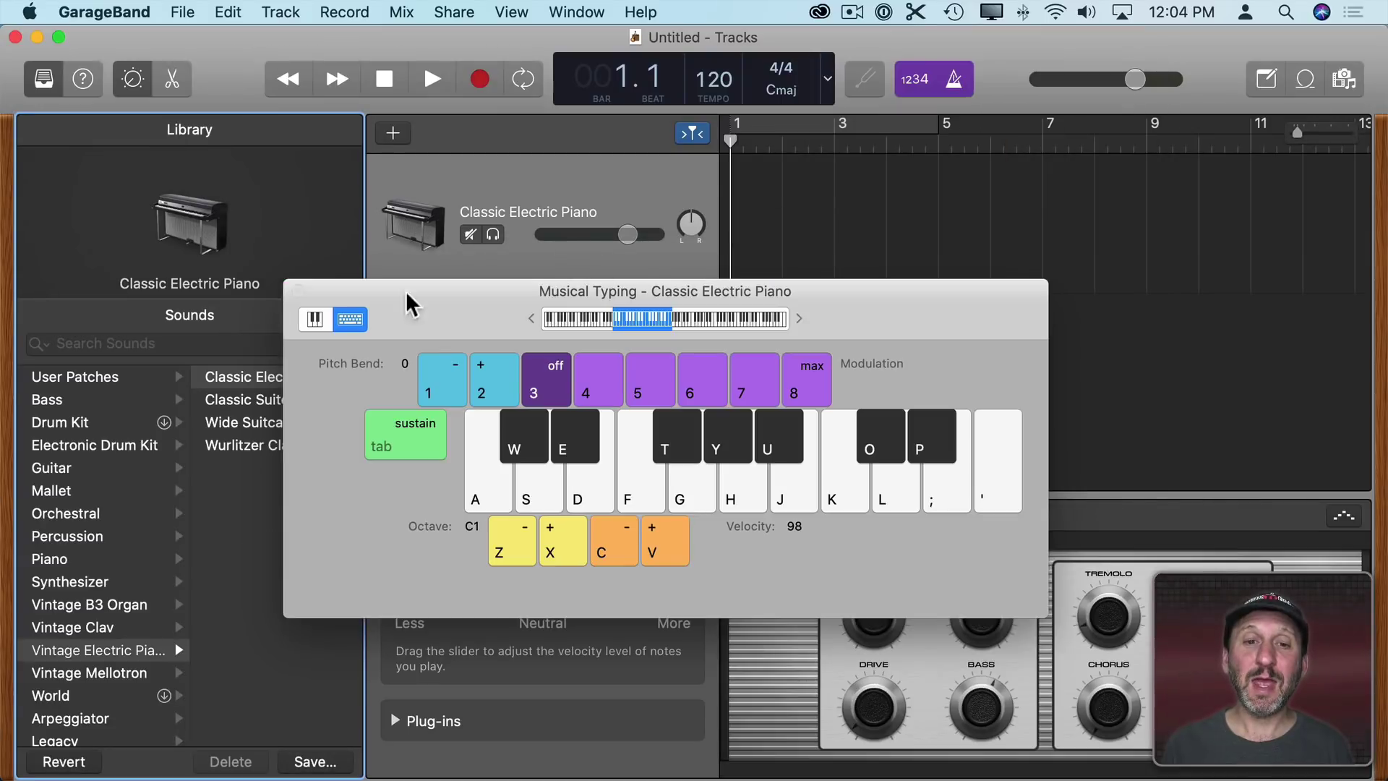
{"action": "left_click_drag", "start_coordinate": [443, 274], "coordinate": [531, 217]}
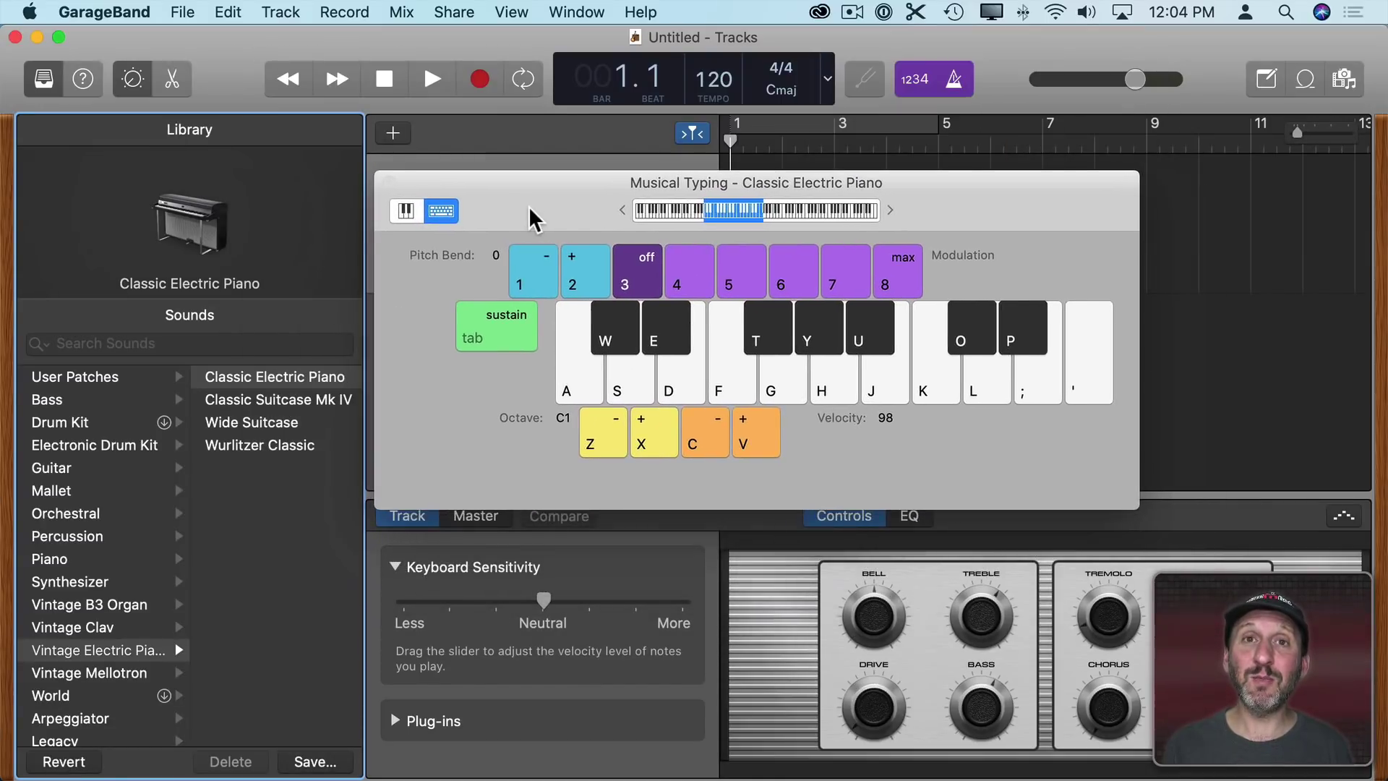
- Close Musical Typing and change the track's sound to Steinway Grand Piano
{"action": "left_click", "coordinate": [389, 181]}
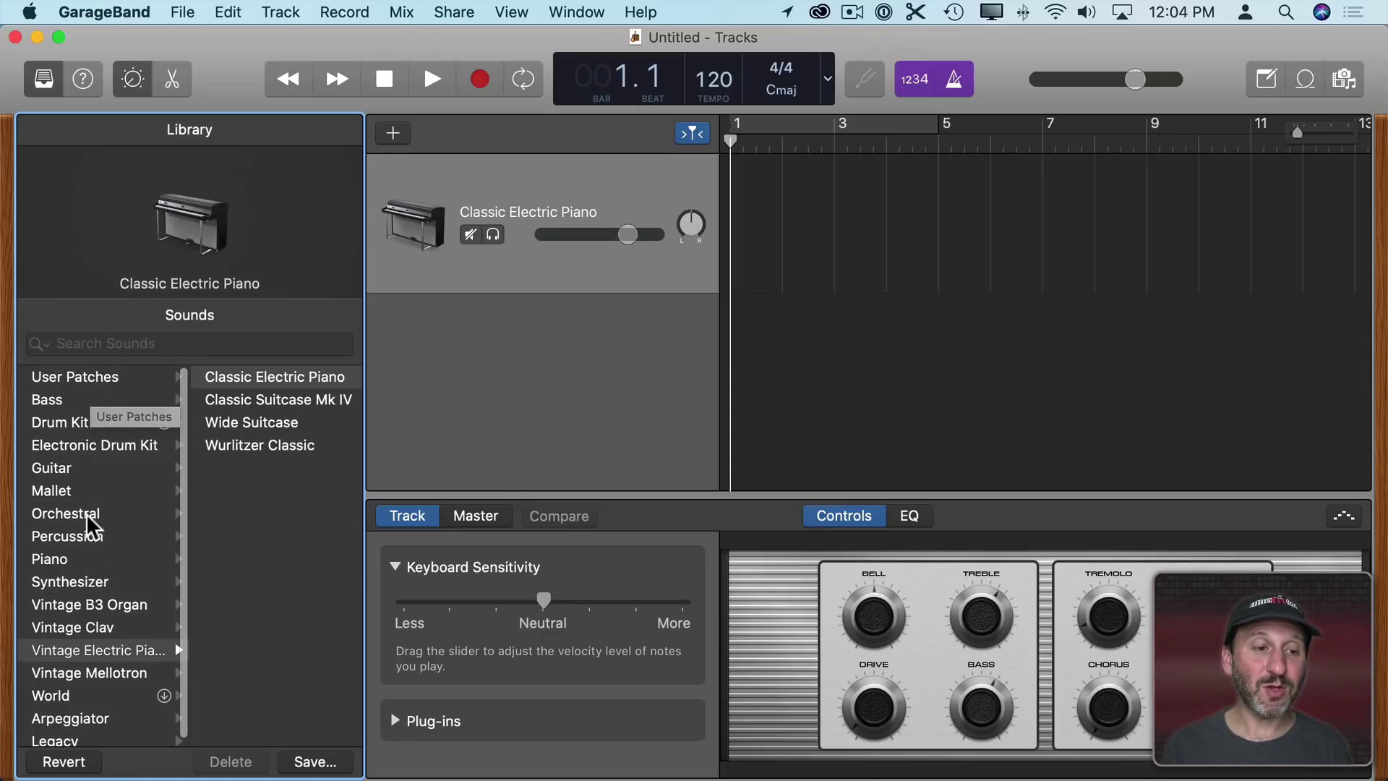
{"action": "left_click", "coordinate": [51, 559]}
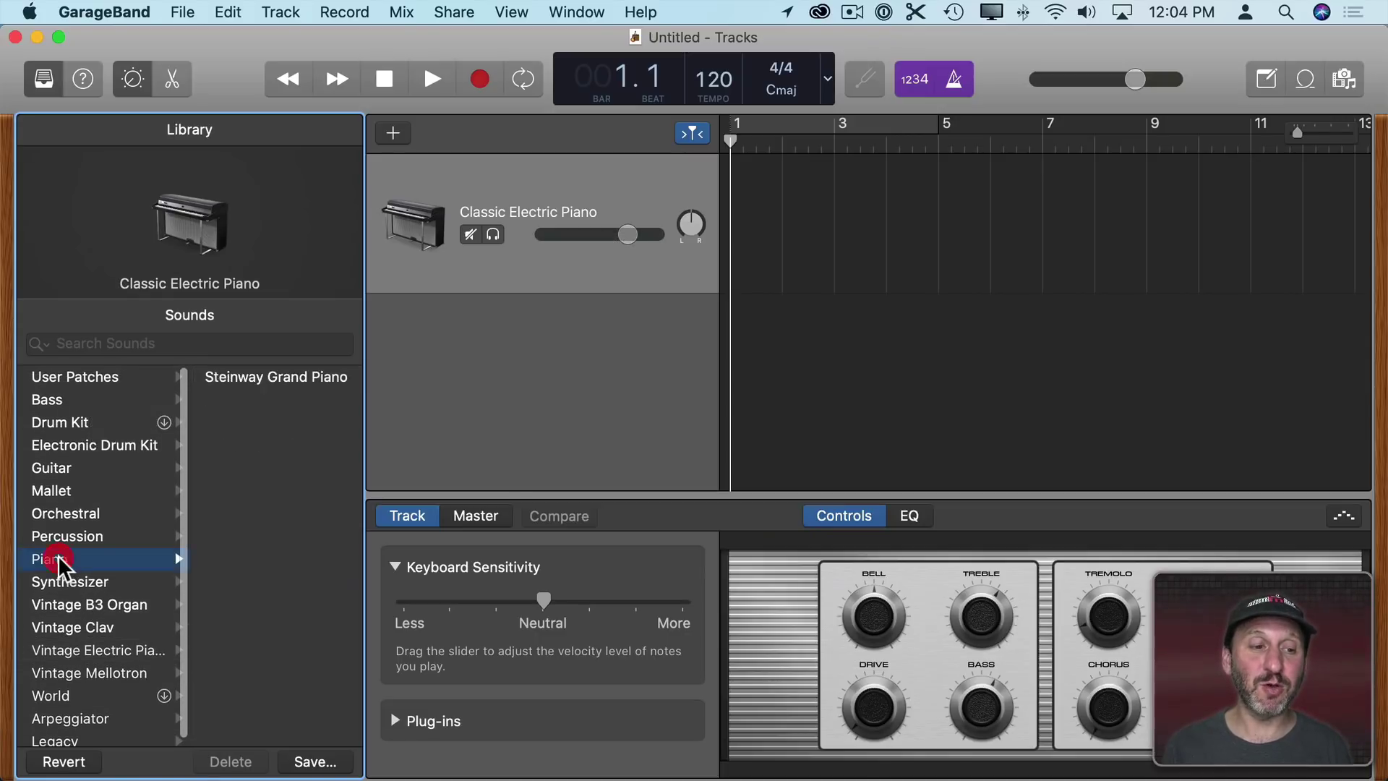
{"action": "left_click", "coordinate": [242, 381]}
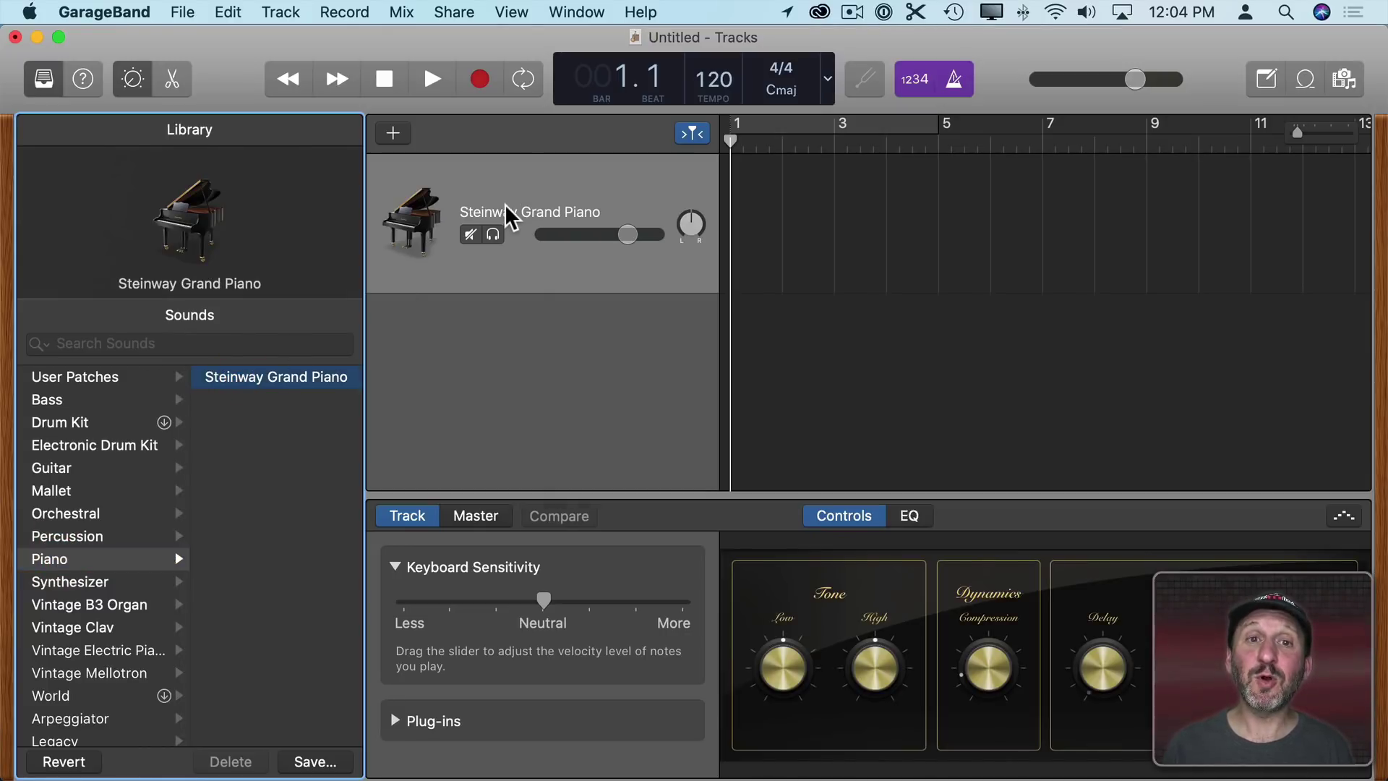
{"action": "left_click", "coordinate": [578, 12]}
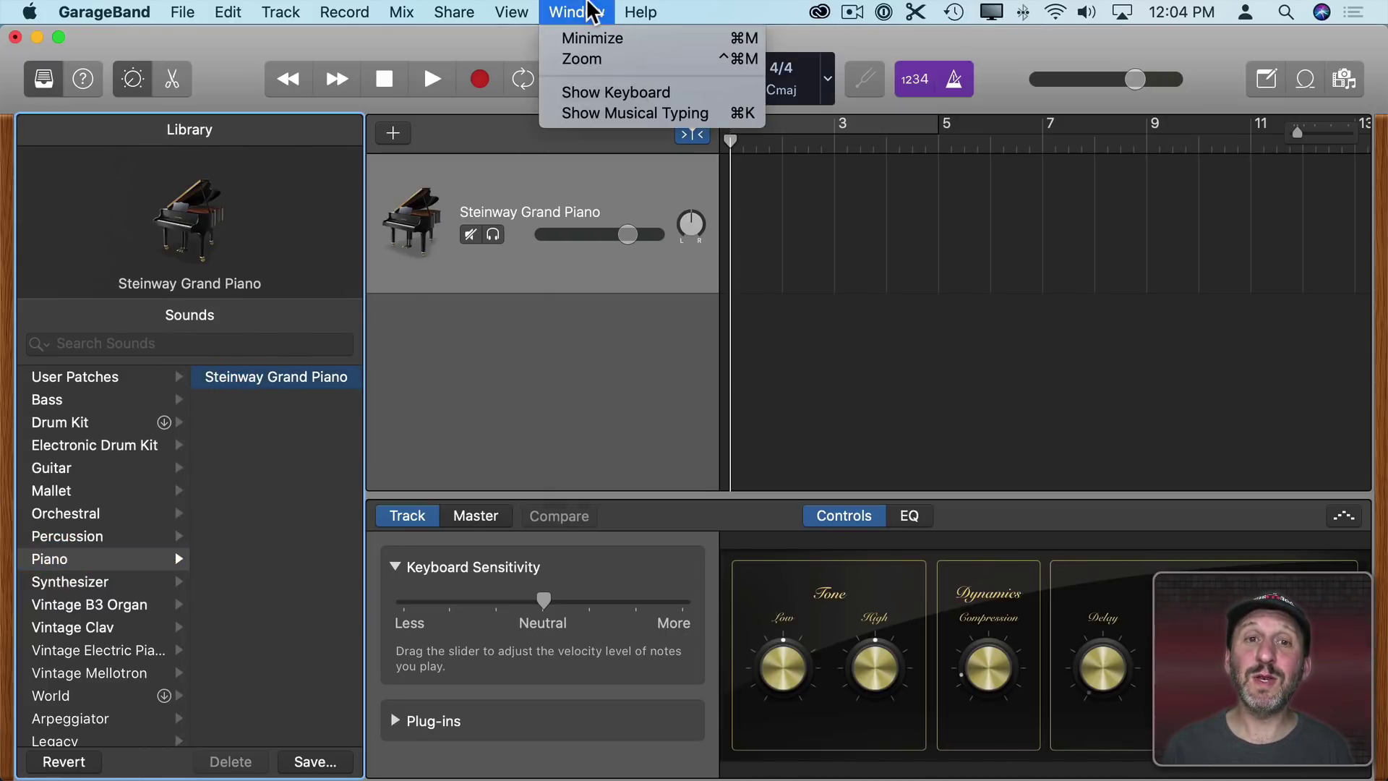
- Open Musical Typing for the Steinway Grand Piano and play a few test notes
{"action": "left_click", "coordinate": [608, 111]}
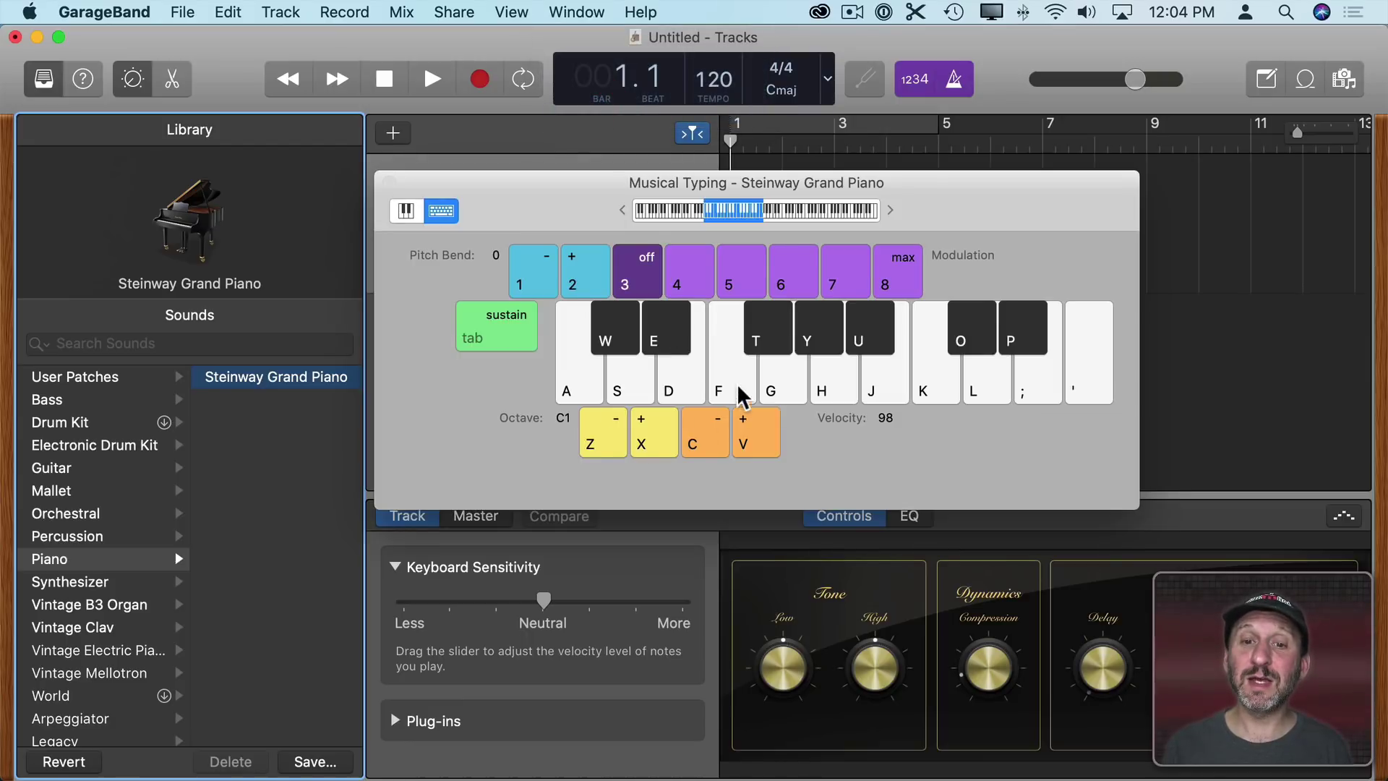
{"action": "left_click", "coordinate": [772, 375]}
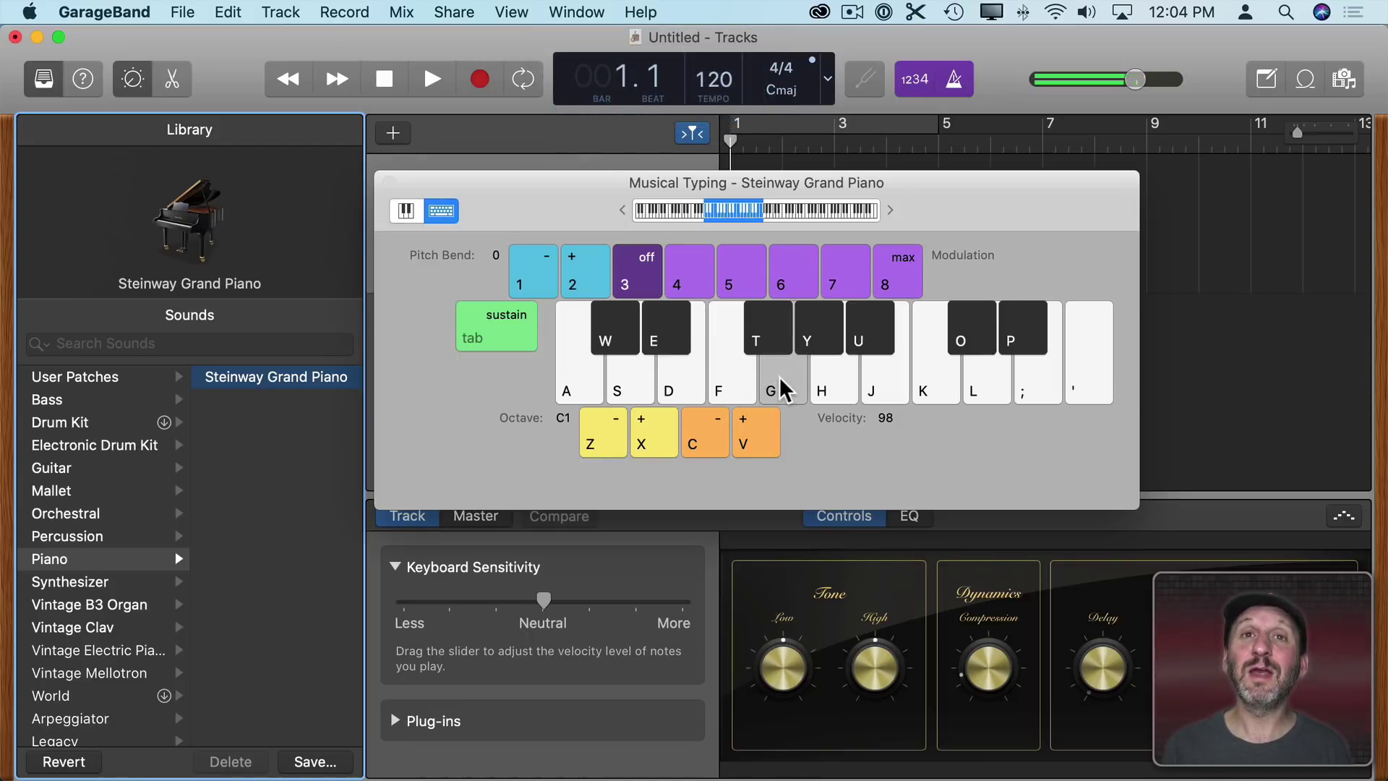
{"action": "left_click", "coordinate": [775, 380]}
{"action": "left_click", "coordinate": [682, 385]}
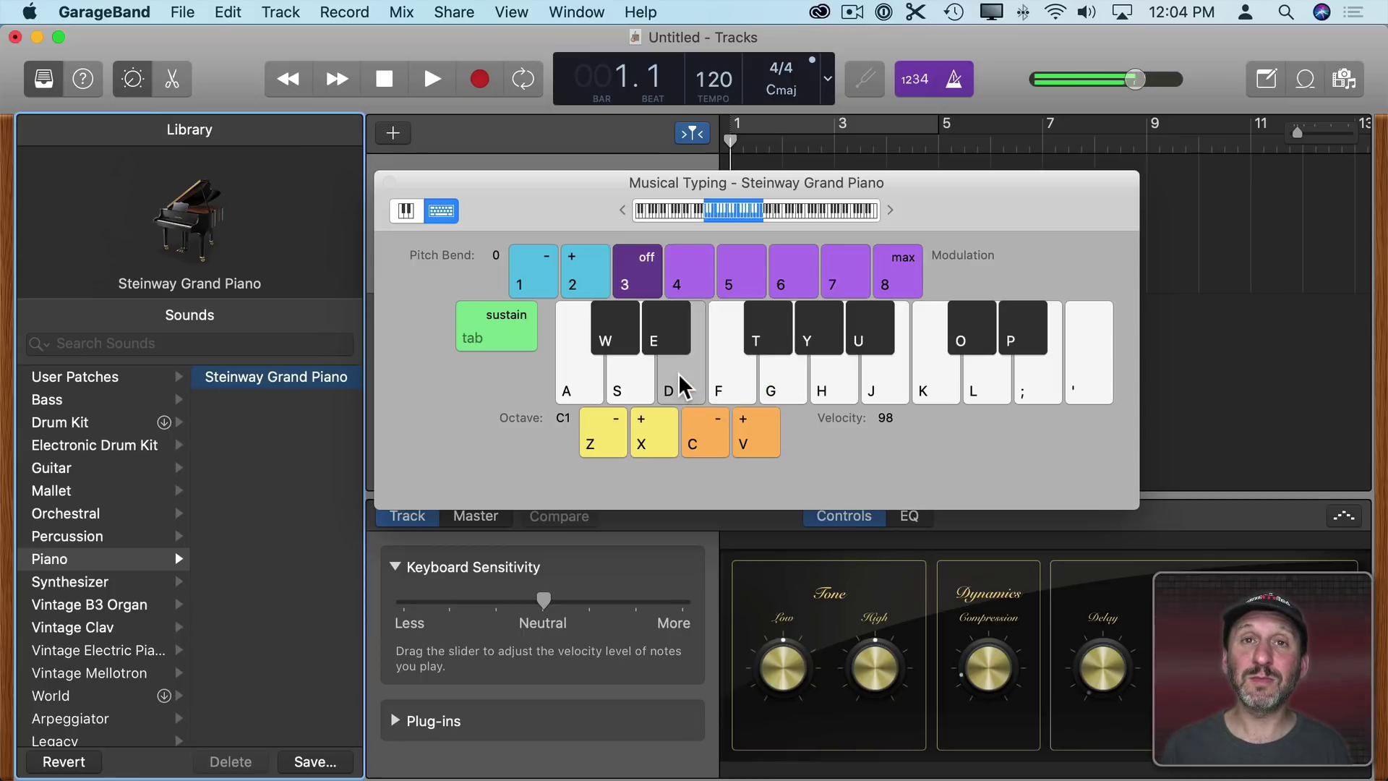
{"action": "left_click", "coordinate": [567, 387]}
{"action": "left_click", "coordinate": [732, 385]}
{"action": "left_click", "coordinate": [936, 386]}
{"action": "left_click", "coordinate": [1088, 385]}
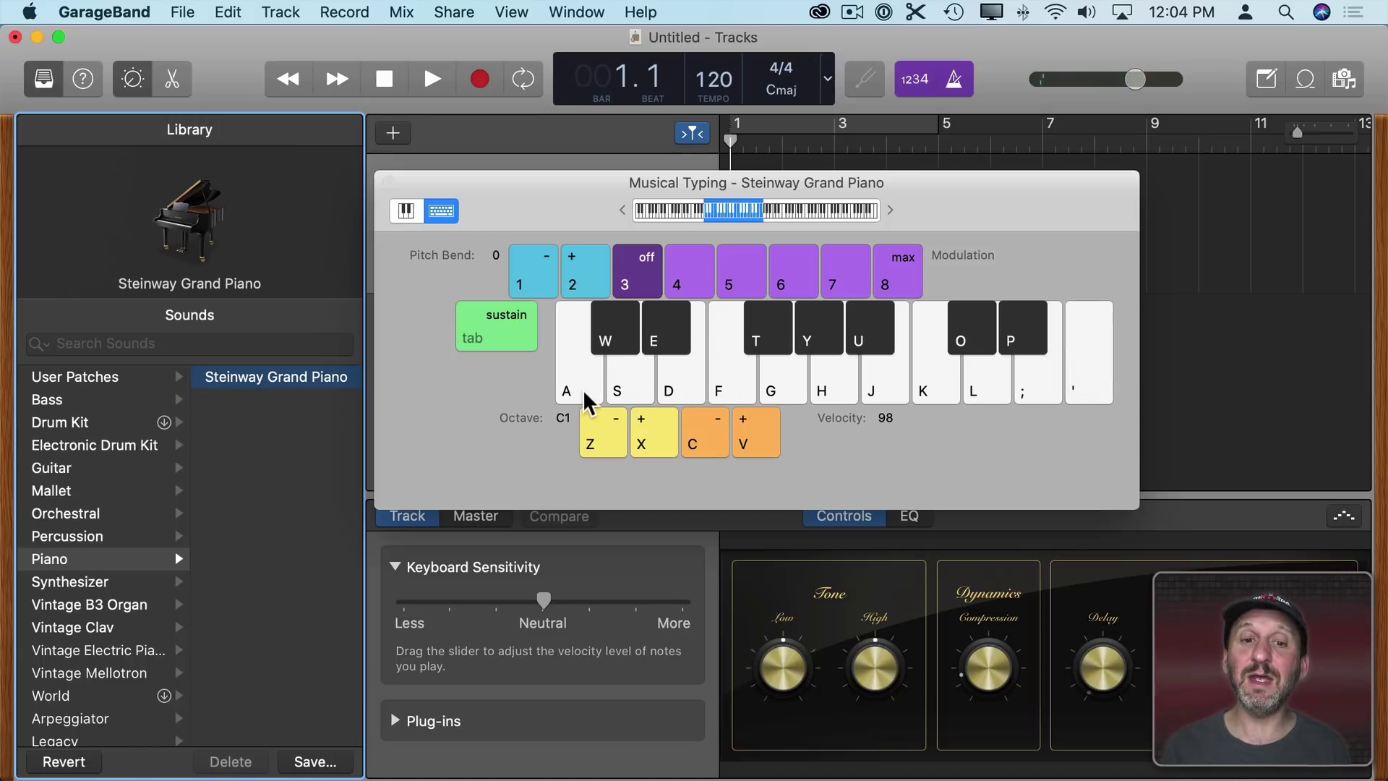
{"action": "key", "text": "a"}
{"action": "key", "text": "d"}
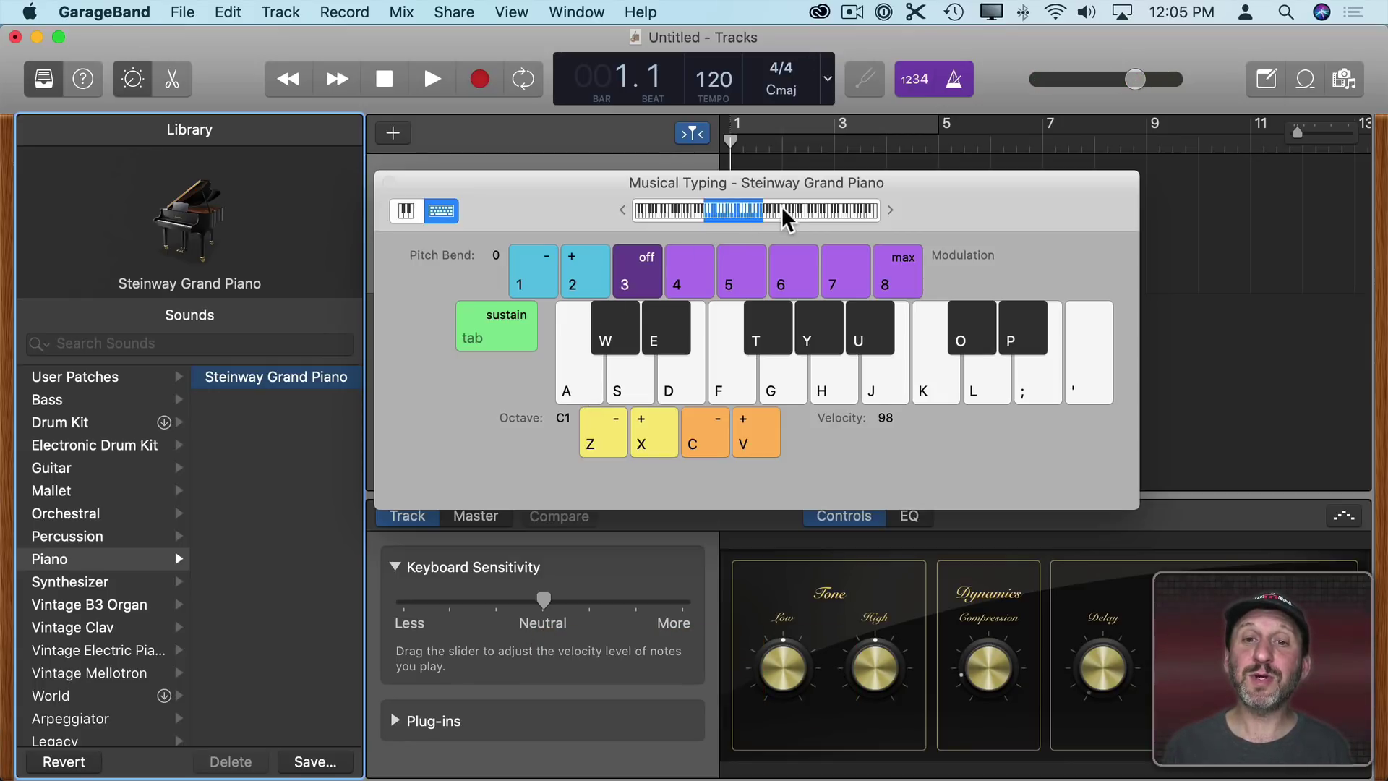
- Shift the Musical Typing octave down to C0 and back up, ending at C2
{"action": "left_click", "coordinate": [788, 213]}
{"action": "left_click", "coordinate": [734, 214]}
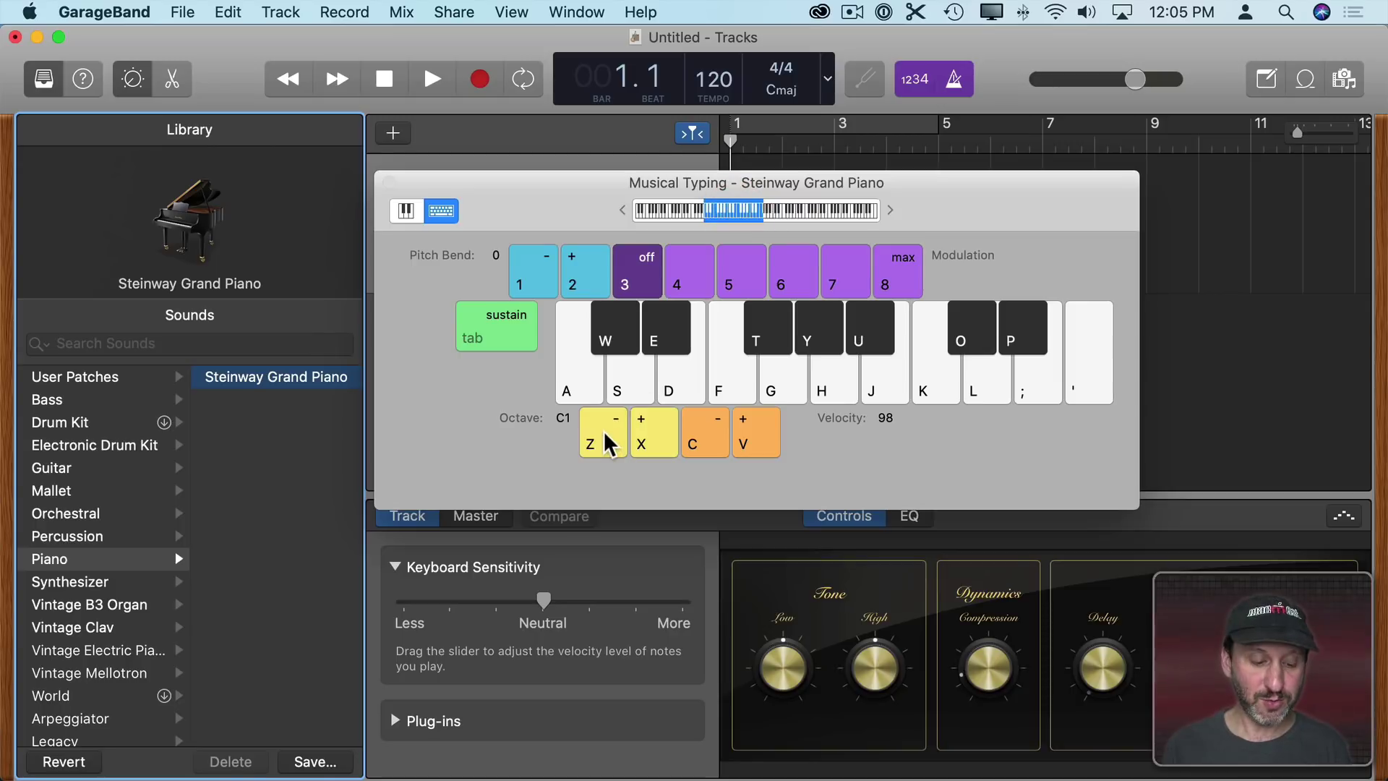
{"action": "key", "text": "z"}
{"action": "key", "text": "x"}
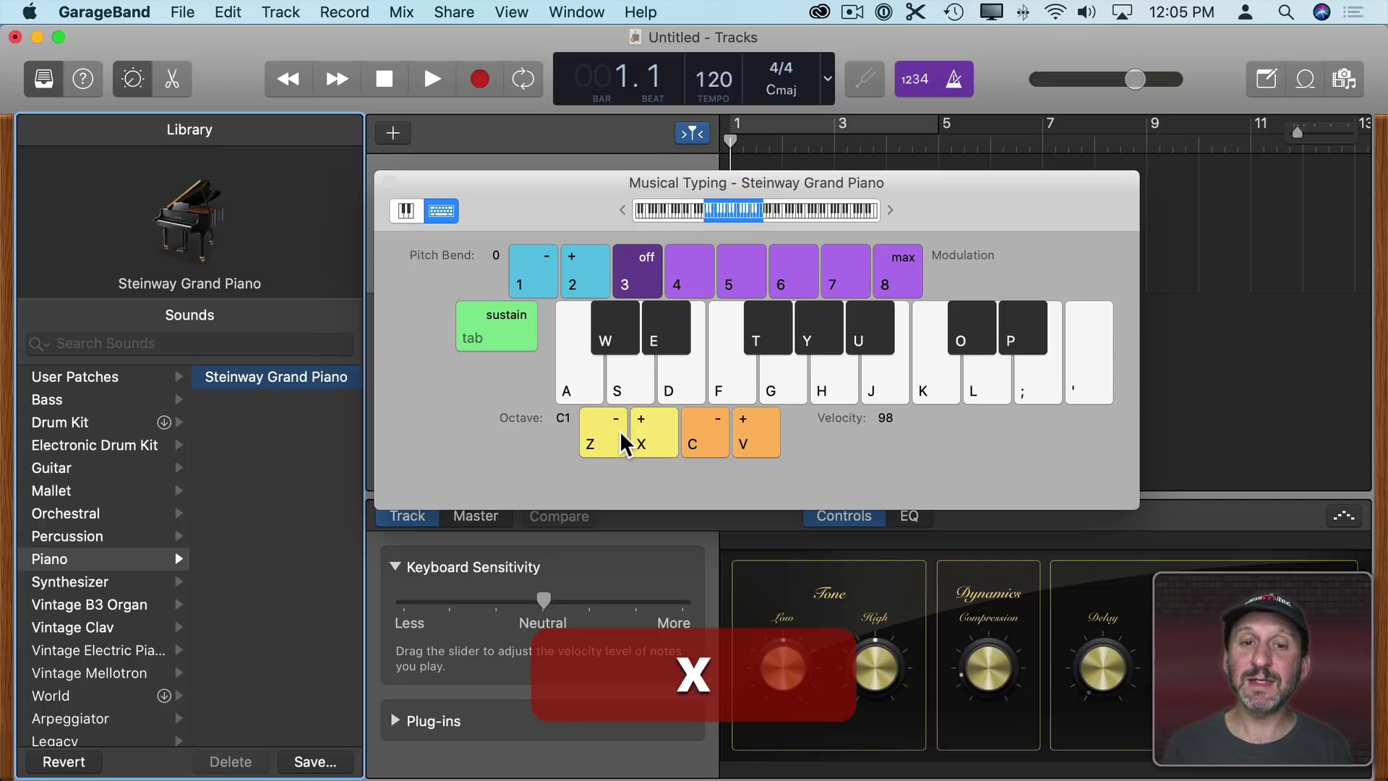
{"action": "key", "text": "z"}
{"action": "key", "text": "a"}
{"action": "key", "text": "x"}
{"action": "key", "text": "a"}
{"action": "key", "text": "a"}
{"action": "key", "text": "x"}
{"action": "key", "text": "a"}
{"action": "key", "text": "a"}
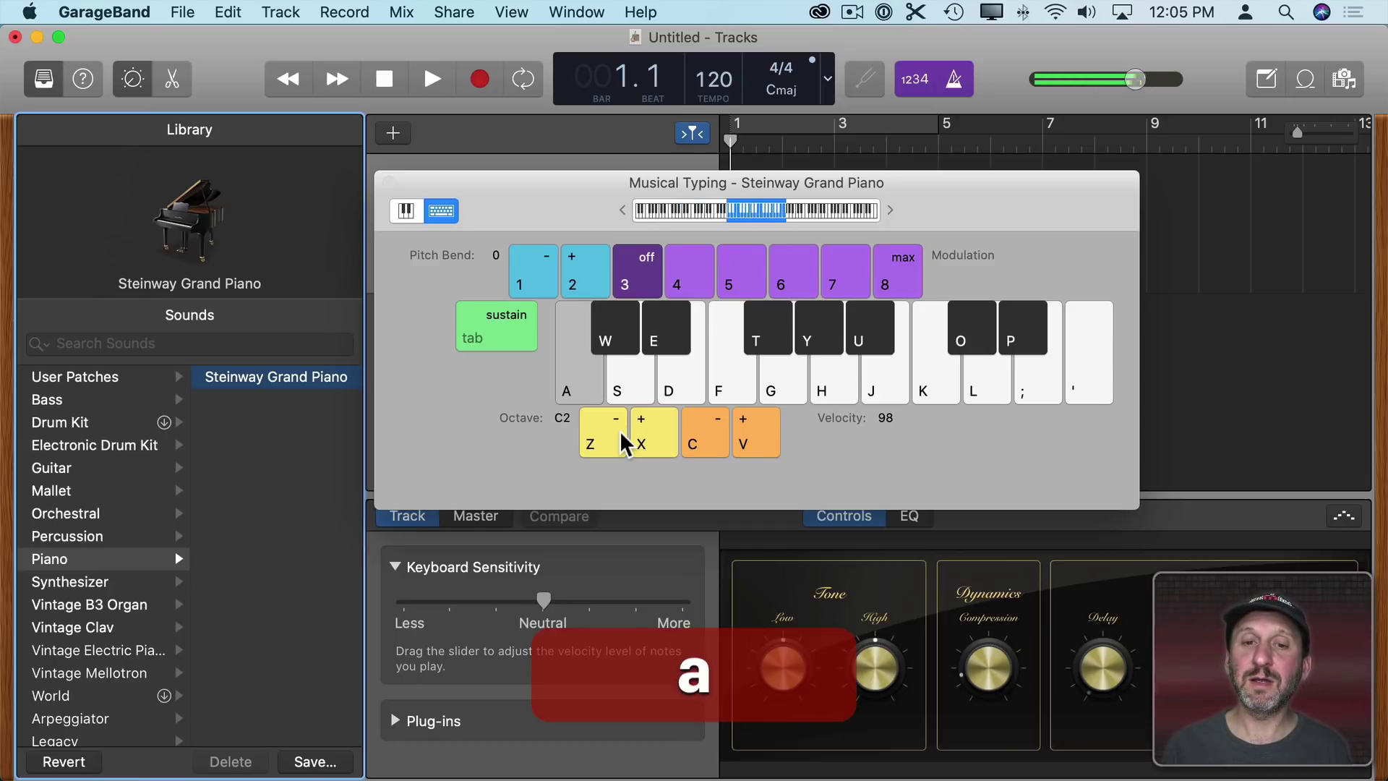
- Play notes in the on-screen piano keyboard view, then return to the typing layout
{"action": "left_click", "coordinate": [407, 210]}
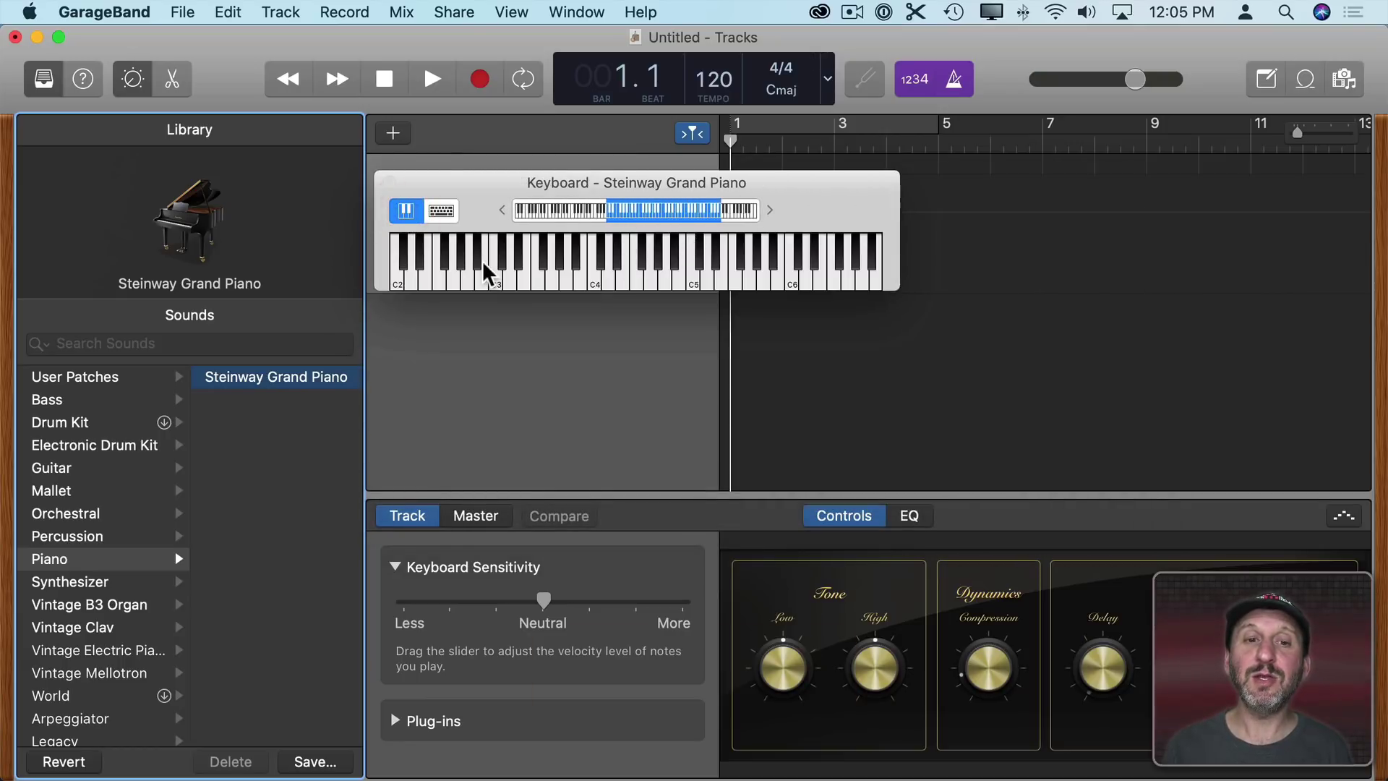
{"action": "left_click", "coordinate": [595, 261]}
{"action": "left_click", "coordinate": [768, 264]}
{"action": "left_click", "coordinate": [802, 264]}
{"action": "left_click", "coordinate": [621, 265]}
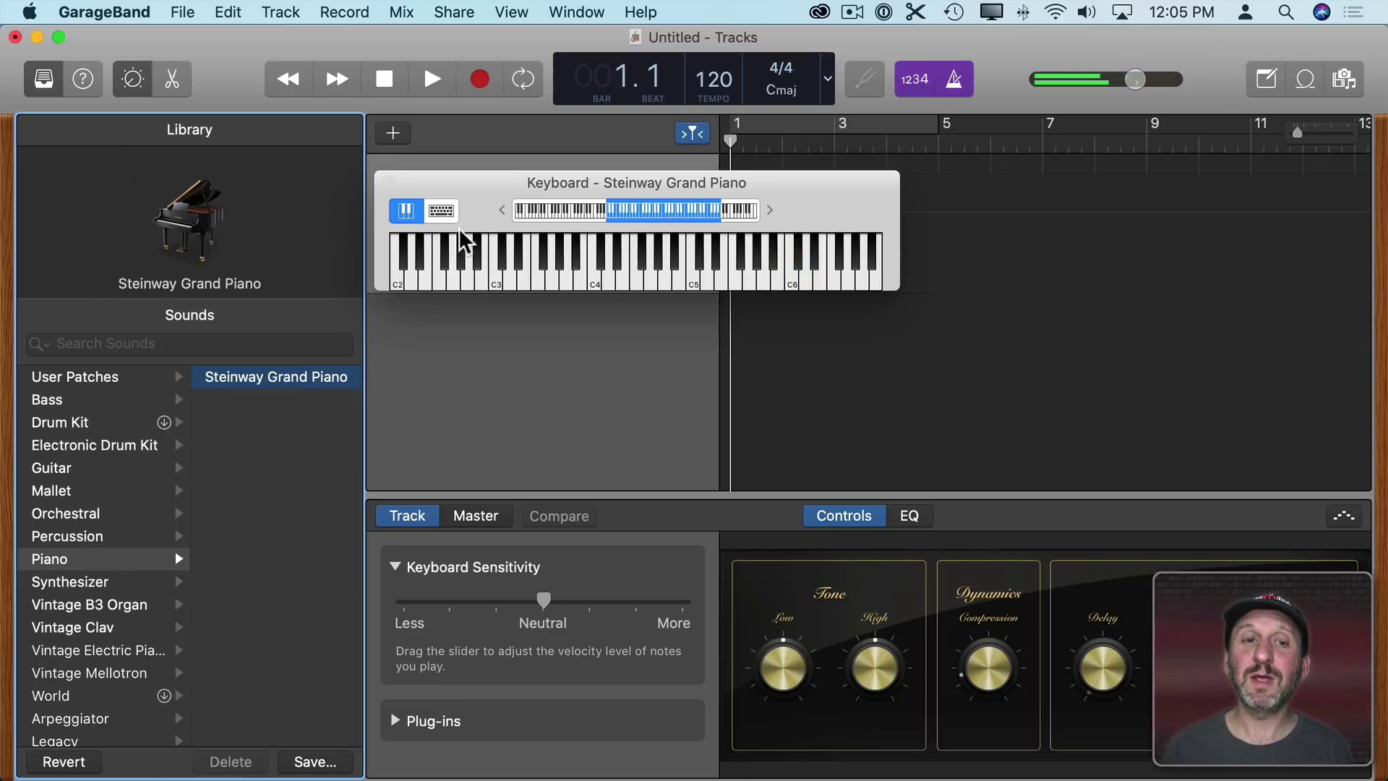
{"action": "left_click", "coordinate": [441, 210]}
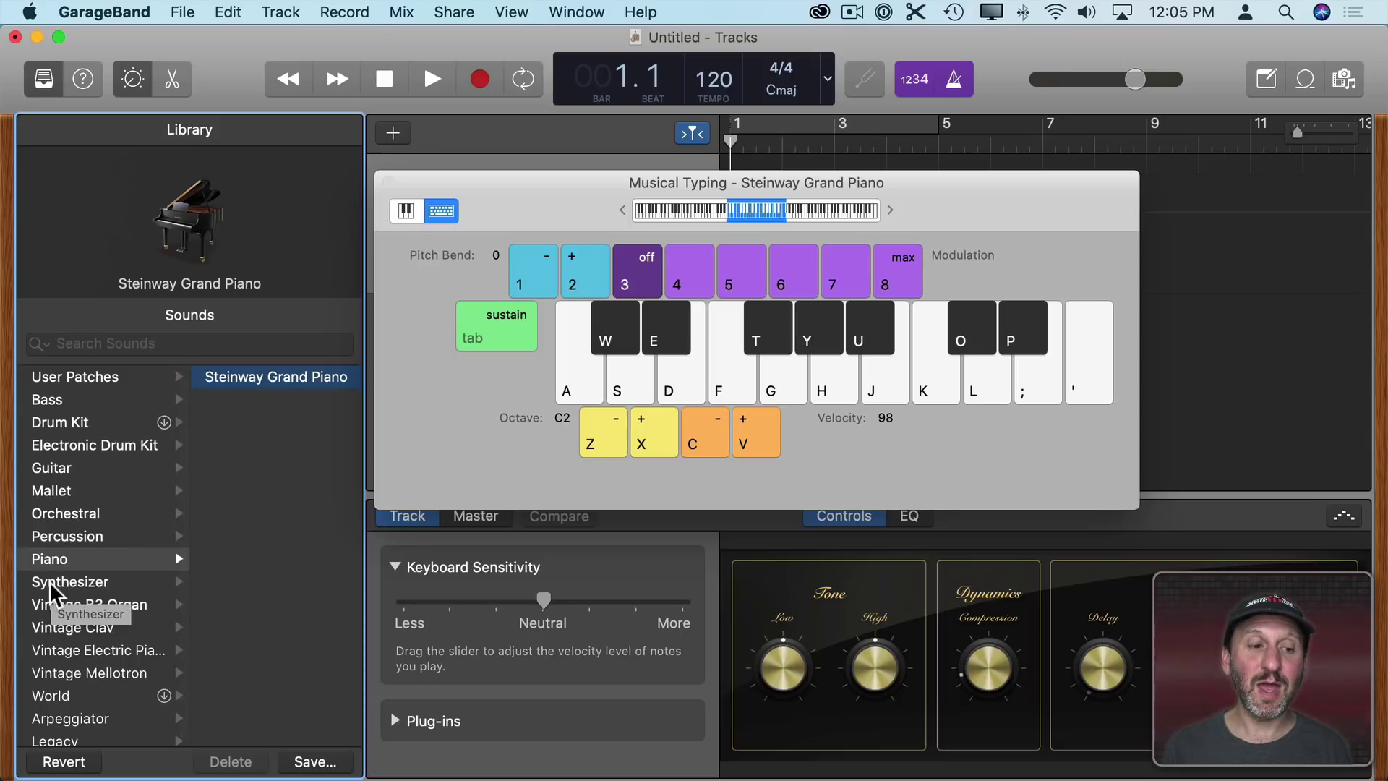
- Load the Synthesizer > Classics > FM Piano sound and audition a few notes
{"action": "left_click", "coordinate": [52, 586]}
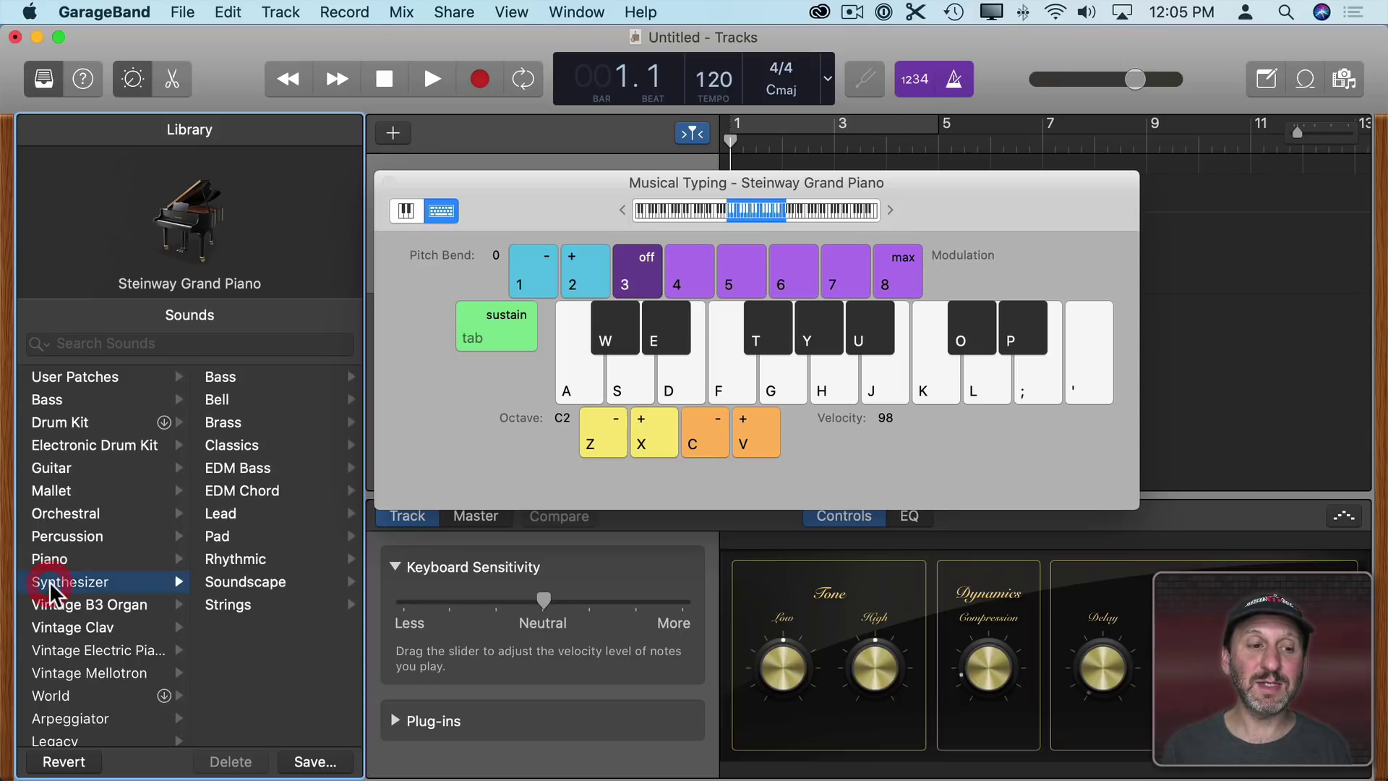
{"action": "left_click", "coordinate": [232, 445]}
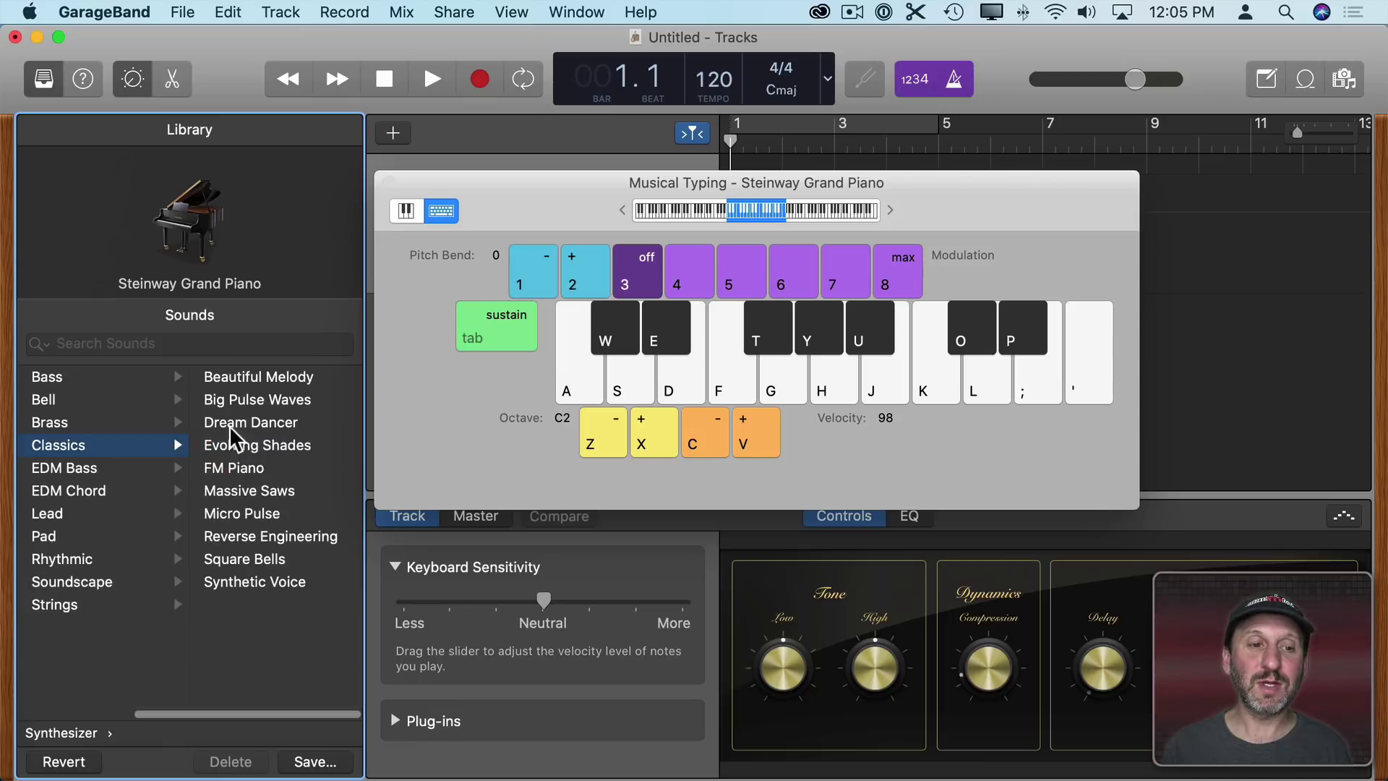
{"action": "left_click", "coordinate": [234, 468]}
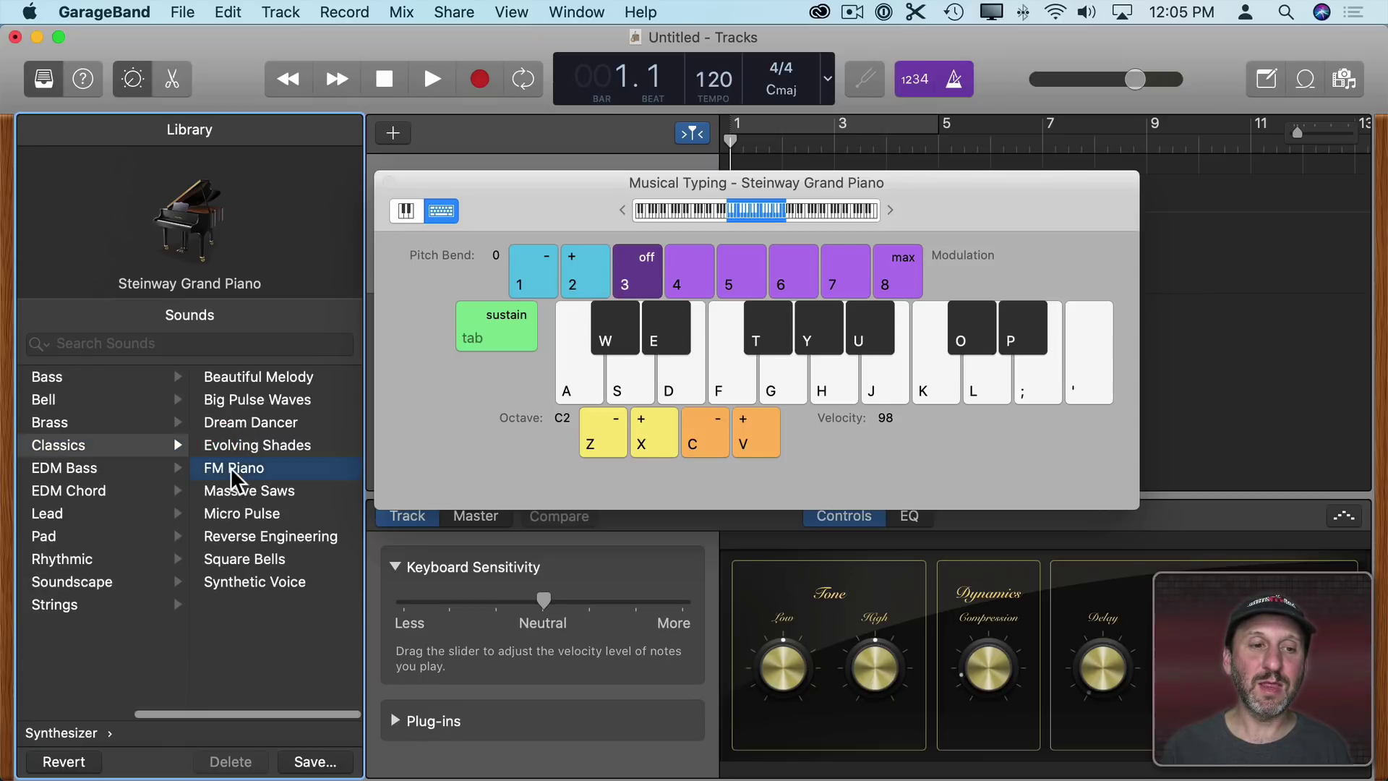
{"action": "left_click", "coordinate": [575, 387]}
{"action": "left_click", "coordinate": [617, 385]}
{"action": "left_click", "coordinate": [668, 386]}
{"action": "left_click", "coordinate": [718, 385]}
{"action": "left_click", "coordinate": [722, 386]}
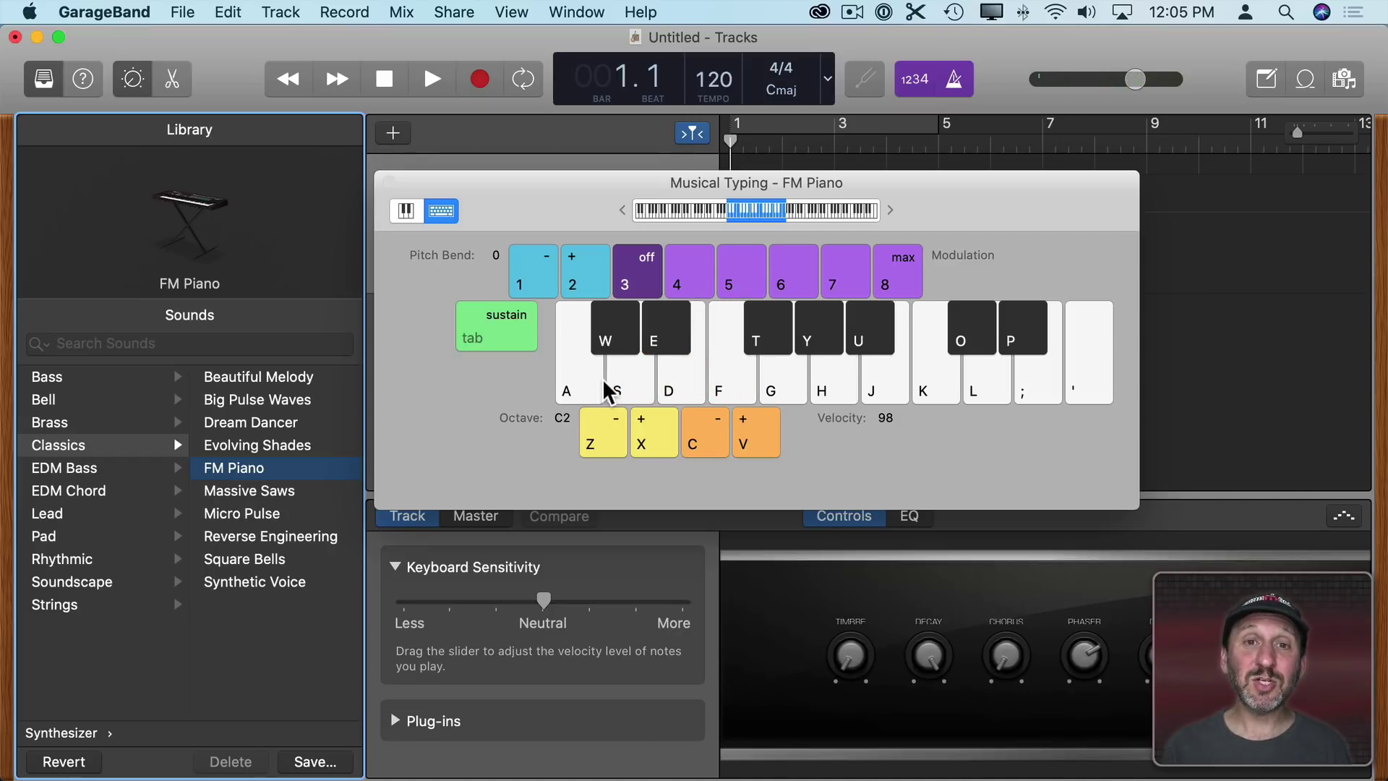
- Record a short FM Piano phrase with Musical Typing and play it back
{"action": "left_click_drag", "start_coordinate": [583, 188], "coordinate": [429, 429]}
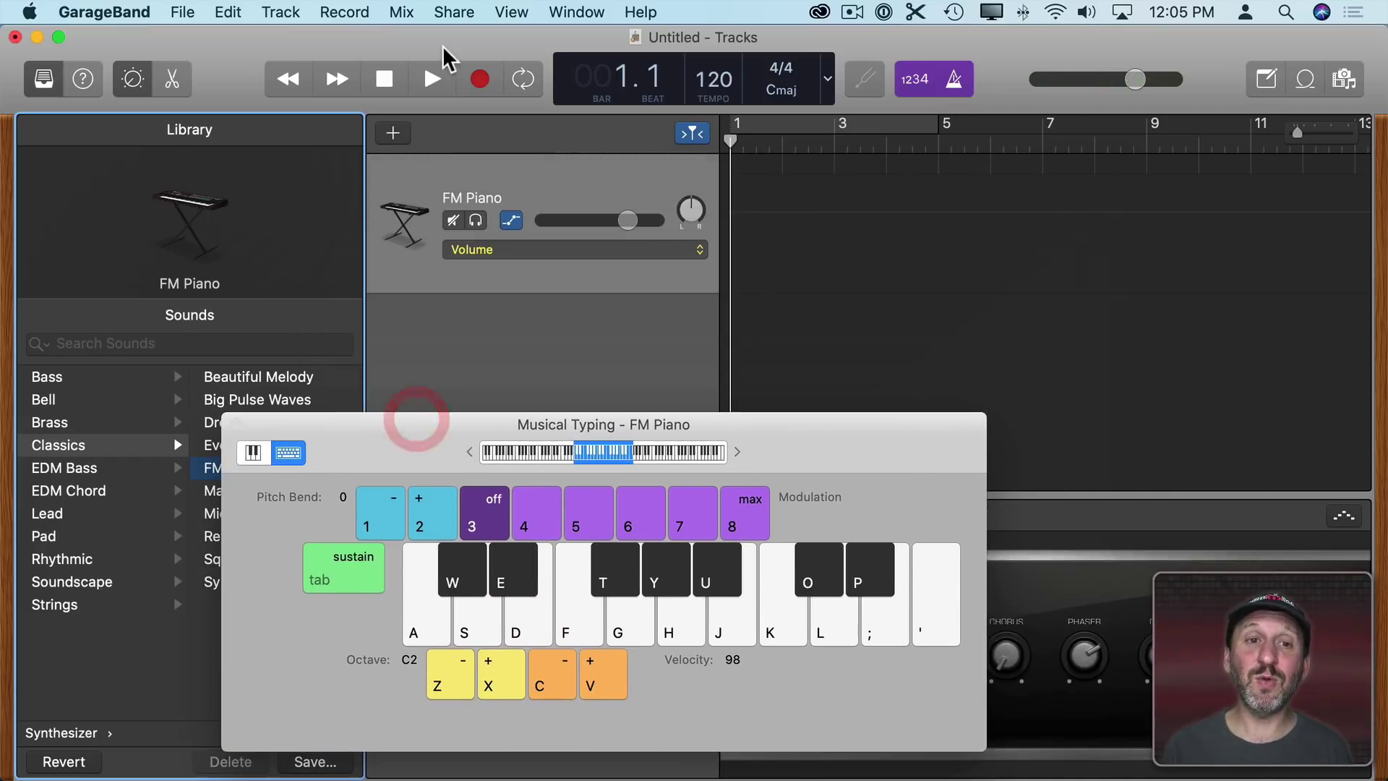
{"action": "left_click", "coordinate": [478, 81]}
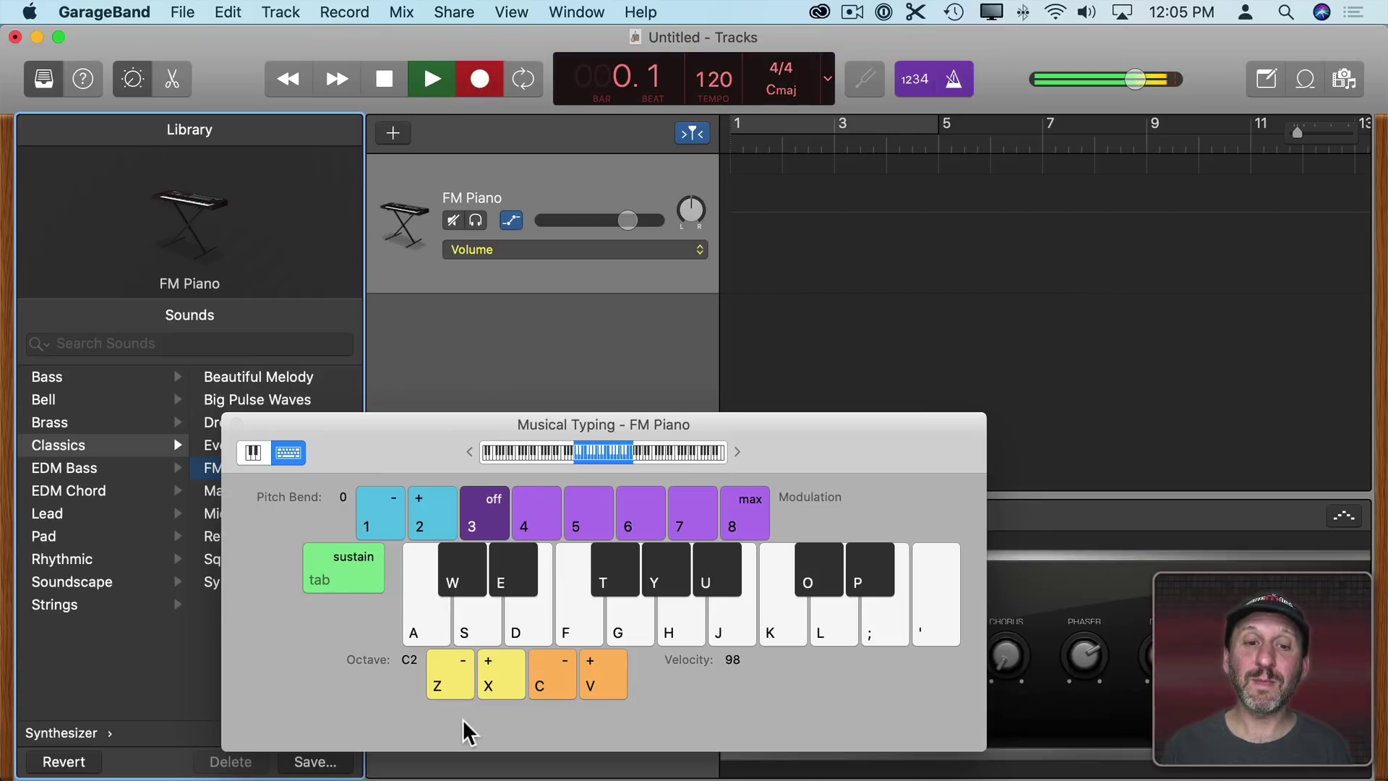
{"action": "left_click", "coordinate": [419, 625]}
{"action": "left_click", "coordinate": [465, 624]}
{"action": "left_click", "coordinate": [516, 623]}
{"action": "left_click", "coordinate": [571, 633]}
{"action": "left_click", "coordinate": [618, 624]}
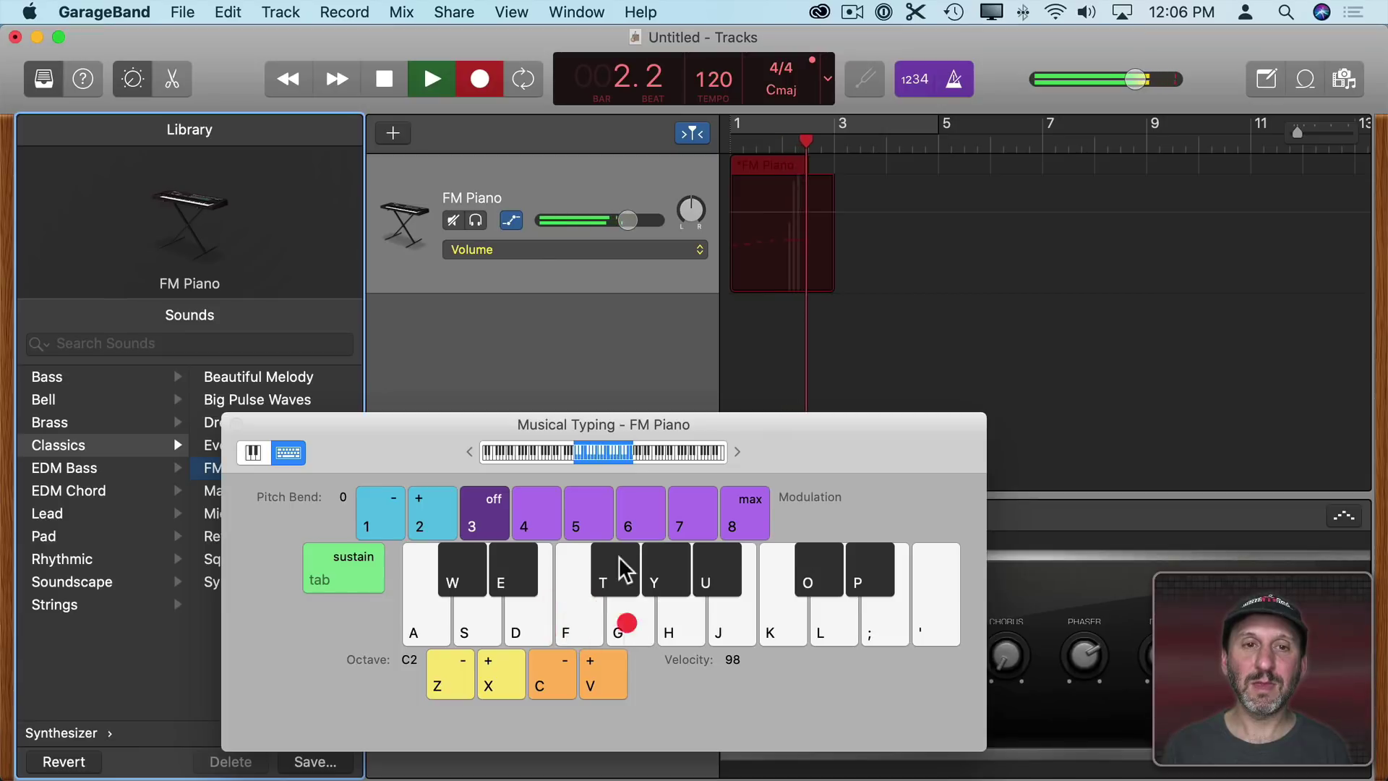
{"action": "left_click", "coordinate": [383, 78]}
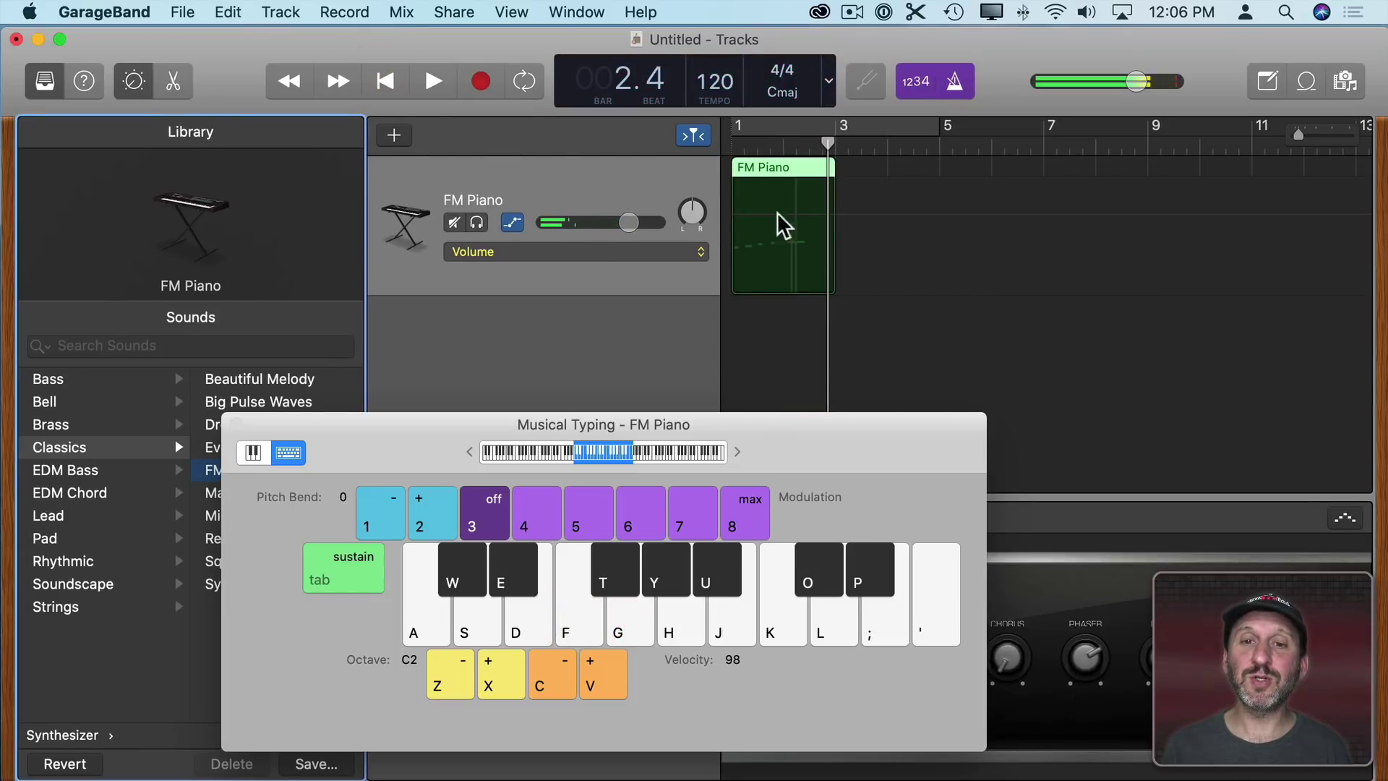
{"action": "left_click", "coordinate": [386, 80]}
{"action": "left_click", "coordinate": [434, 81]}
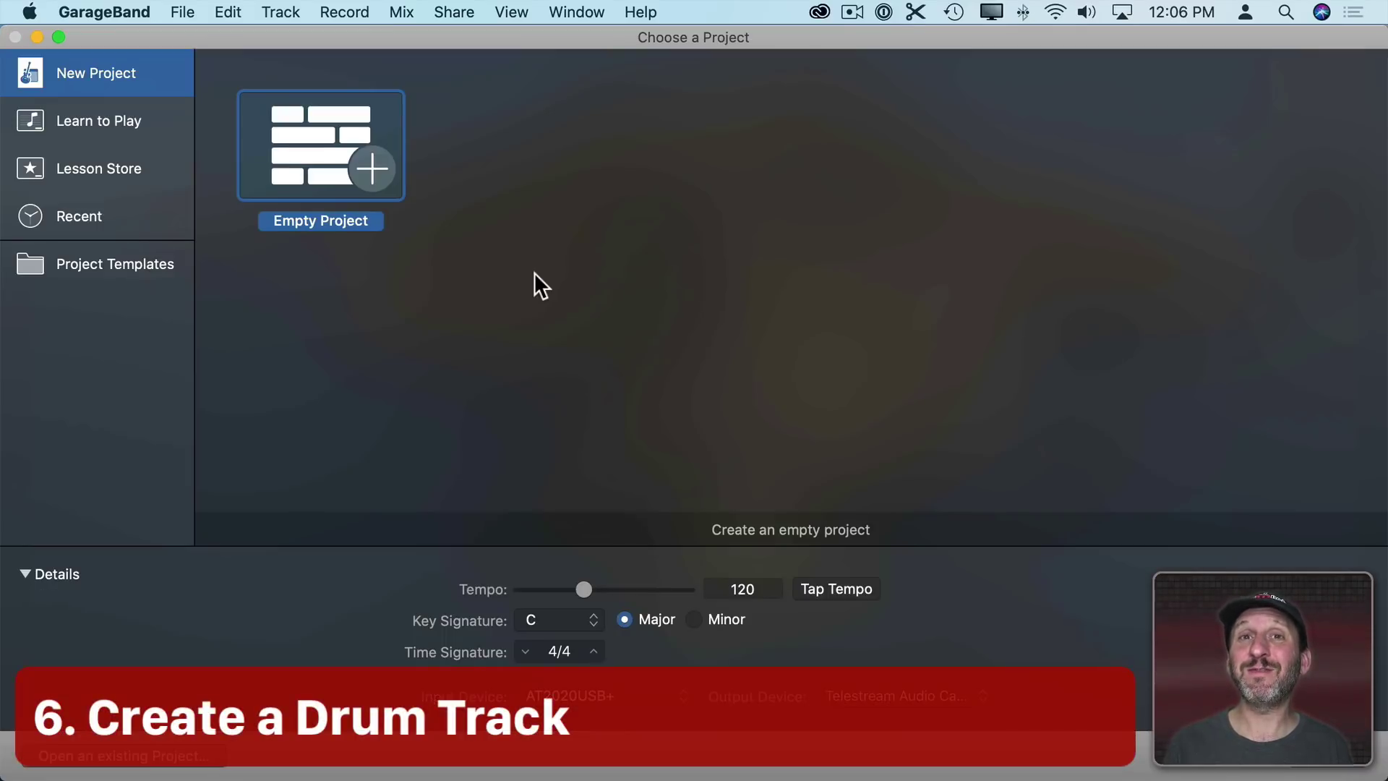
- Create a new empty project with a Drummer track
{"action": "double_click", "coordinate": [306, 130]}
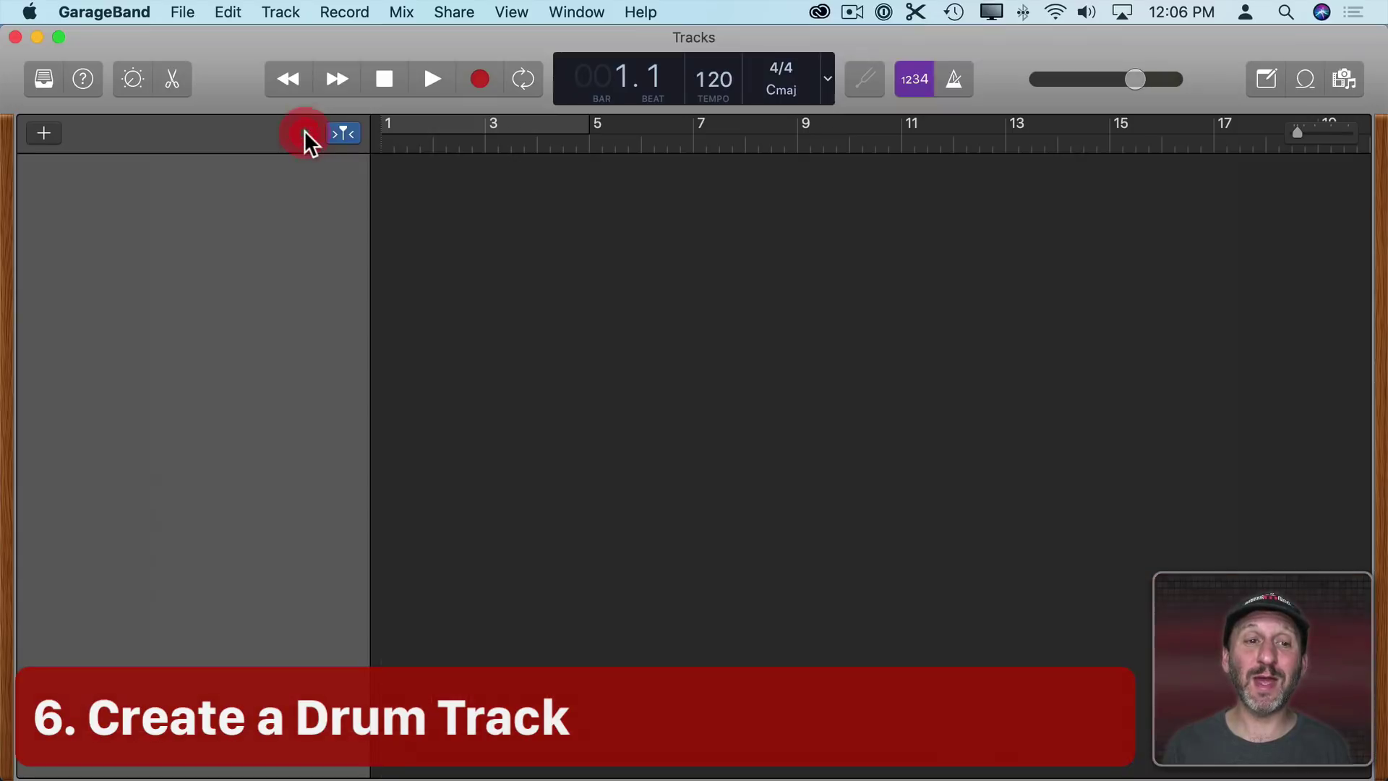
{"action": "left_click", "coordinate": [546, 194]}
{"action": "left_click", "coordinate": [1047, 165]}
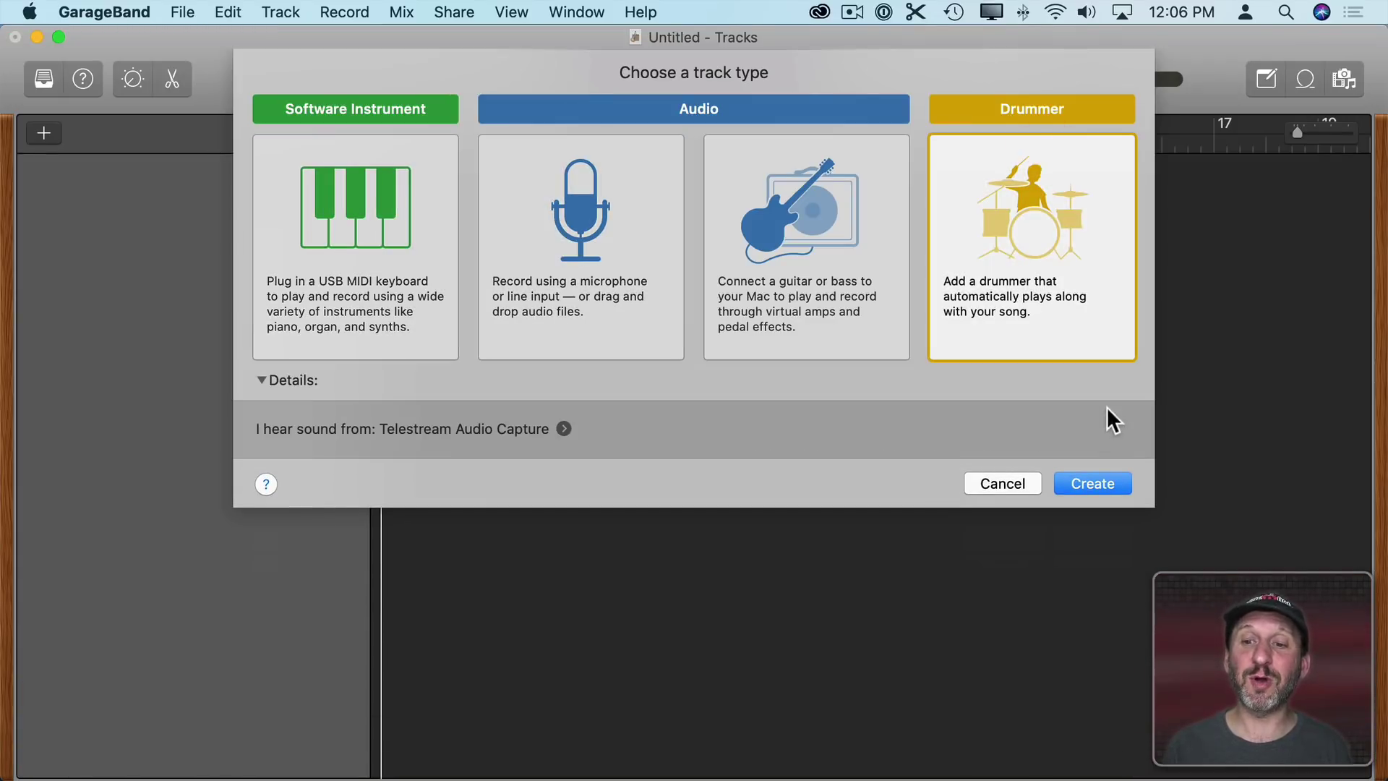
{"action": "left_click", "coordinate": [1089, 483]}
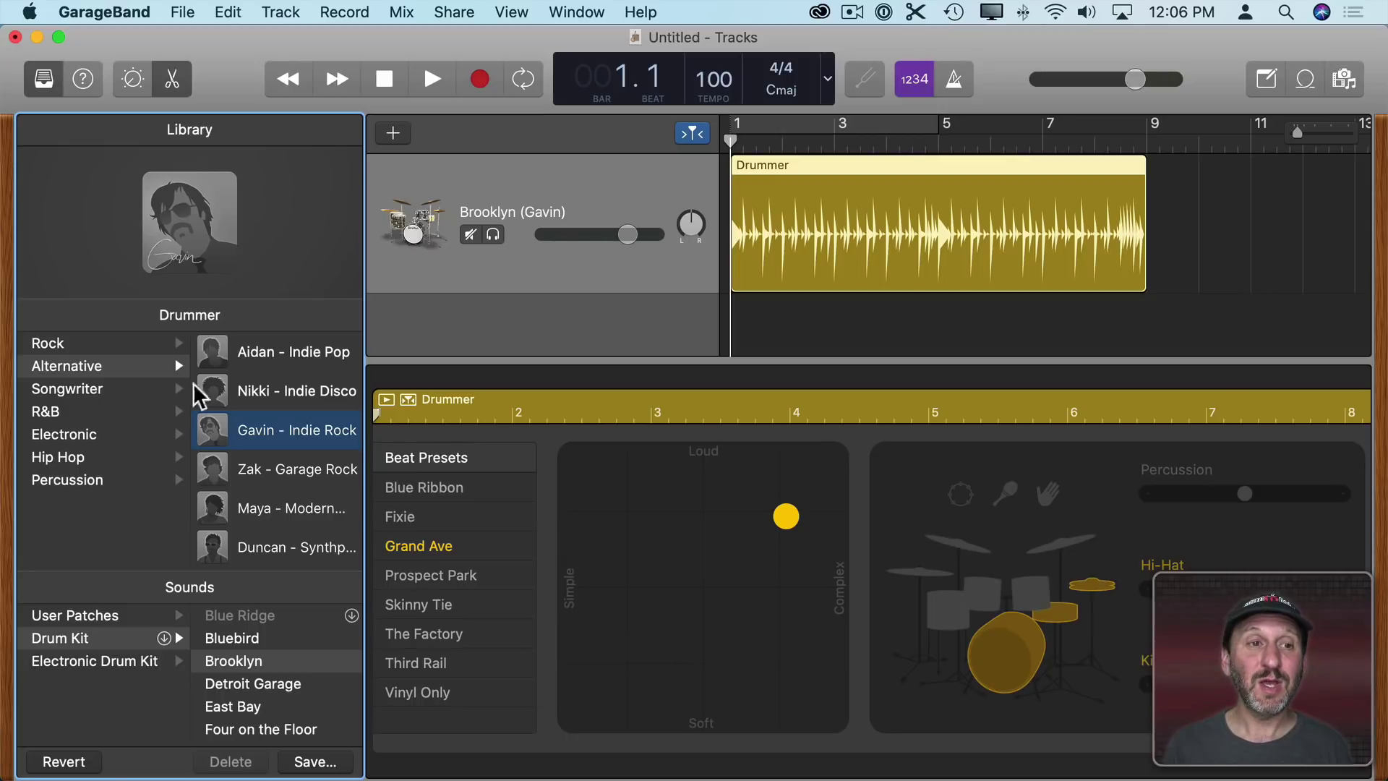
- Choose Logan – Retro Rock from the Rock drummers and apply the B-Side beat preset
{"action": "left_click", "coordinate": [79, 342]}
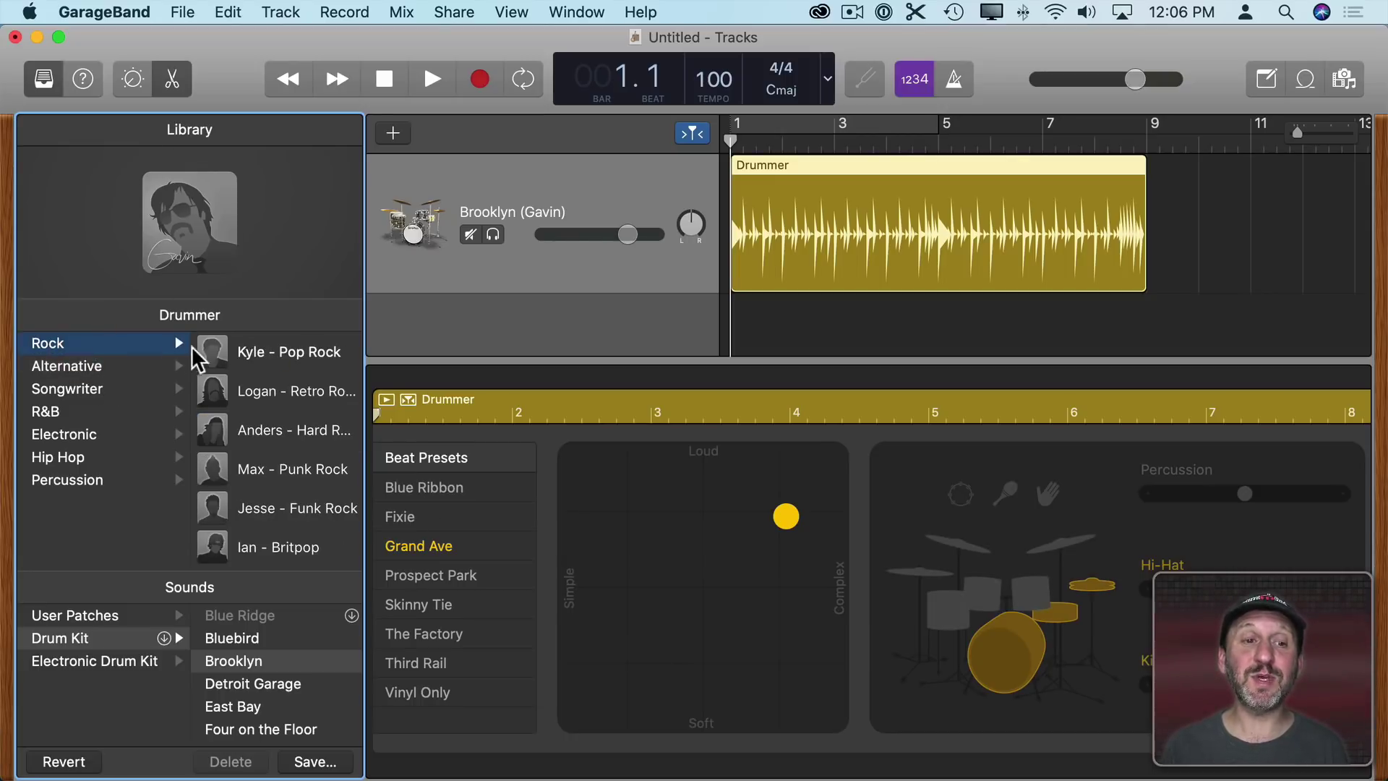
{"action": "left_click", "coordinate": [221, 395]}
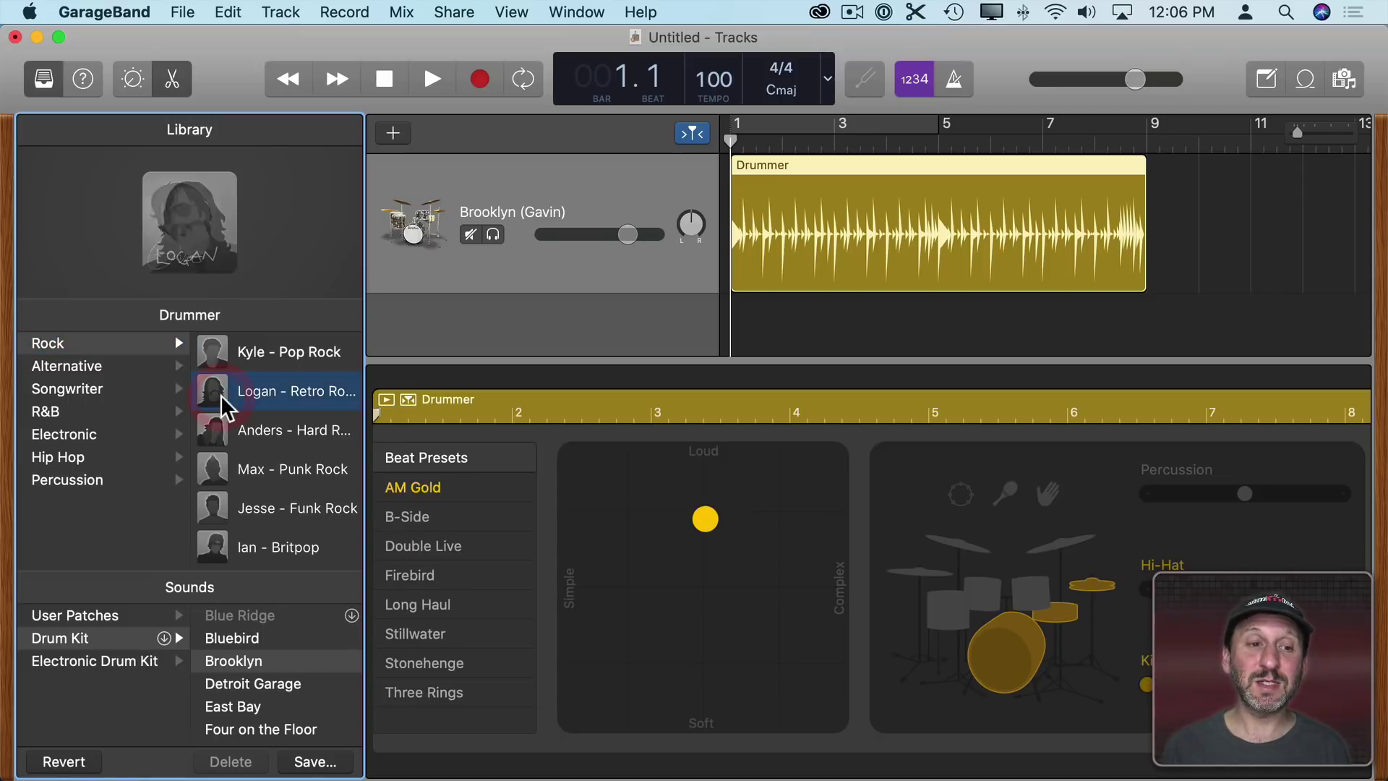
{"action": "left_click", "coordinate": [413, 515]}
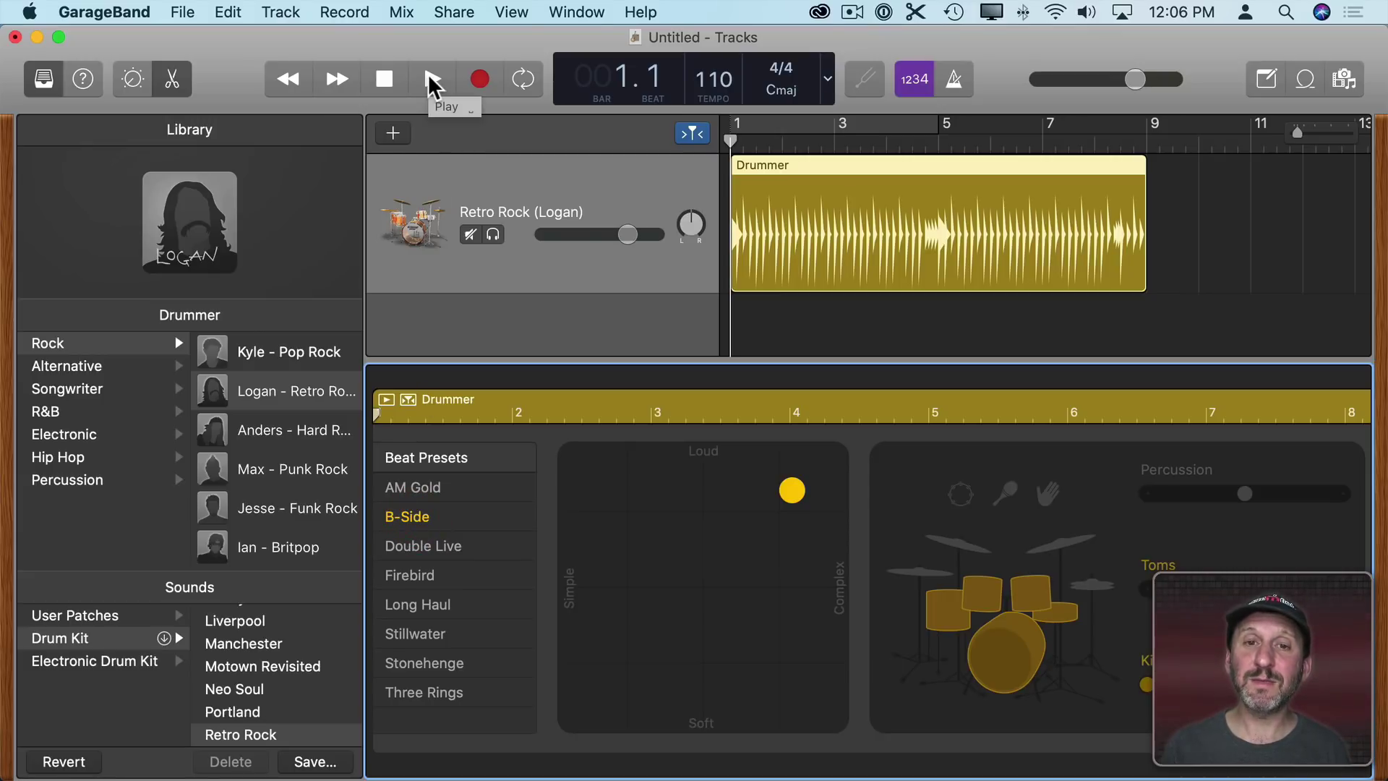
- Loop bars 1–5 and settle the XY pad puck at moderate loudness and complexity
{"action": "left_click", "coordinate": [525, 80]}
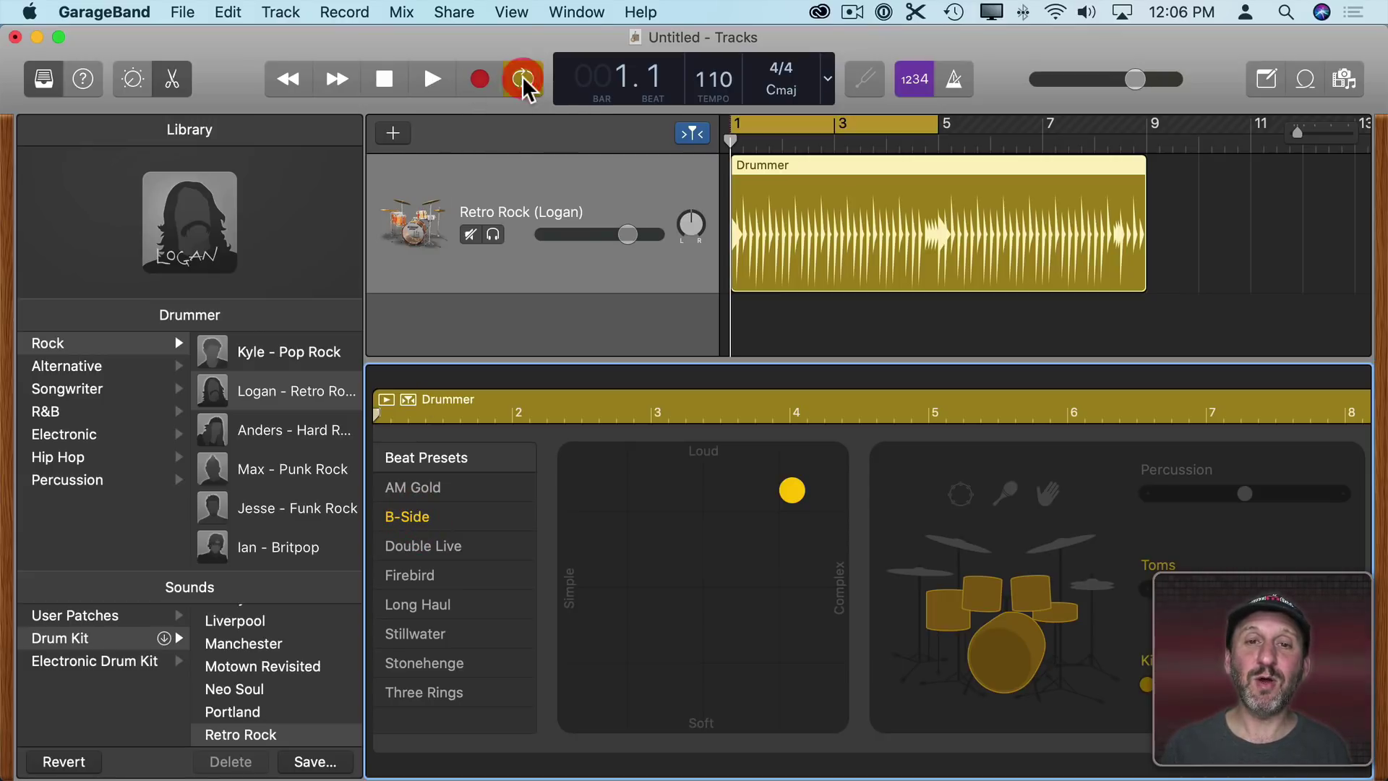
{"action": "left_click", "coordinate": [433, 79]}
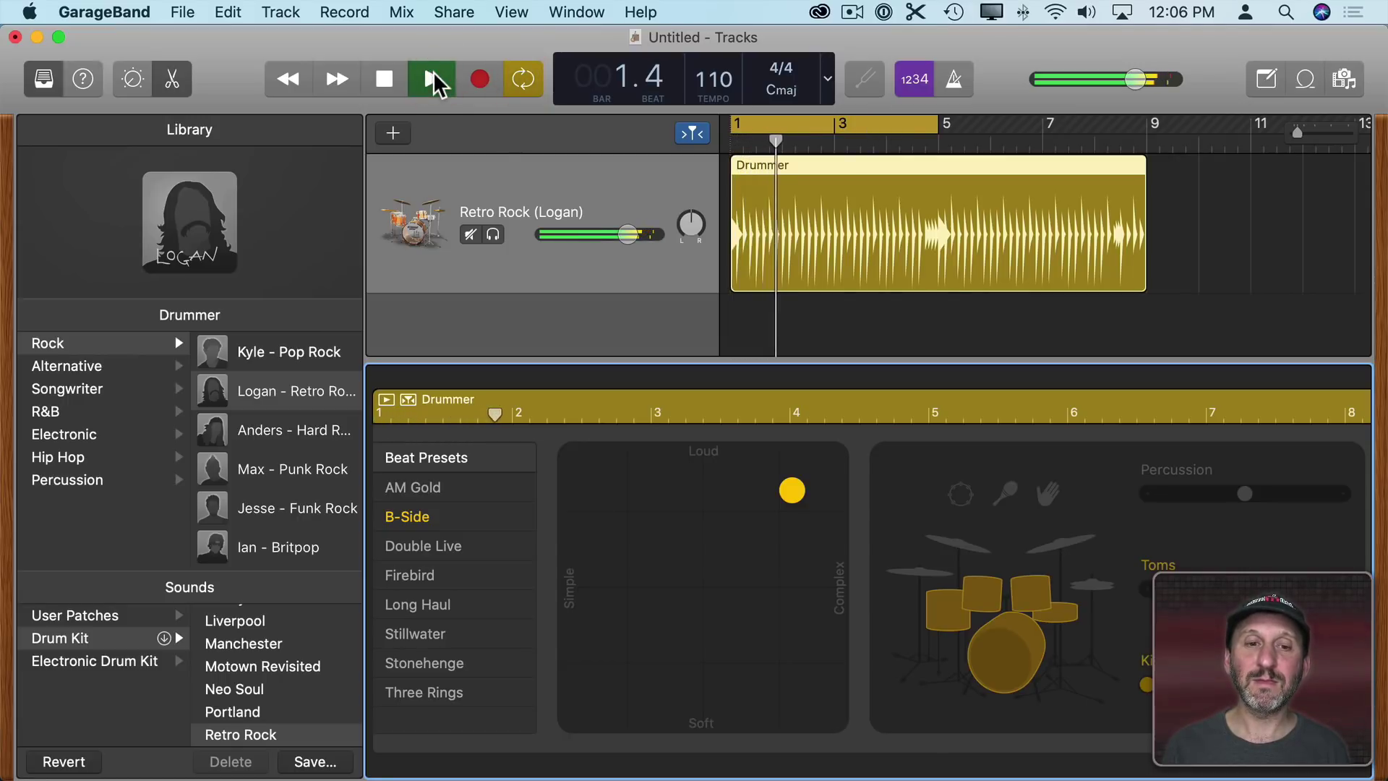
{"action": "left_click", "coordinate": [385, 80]}
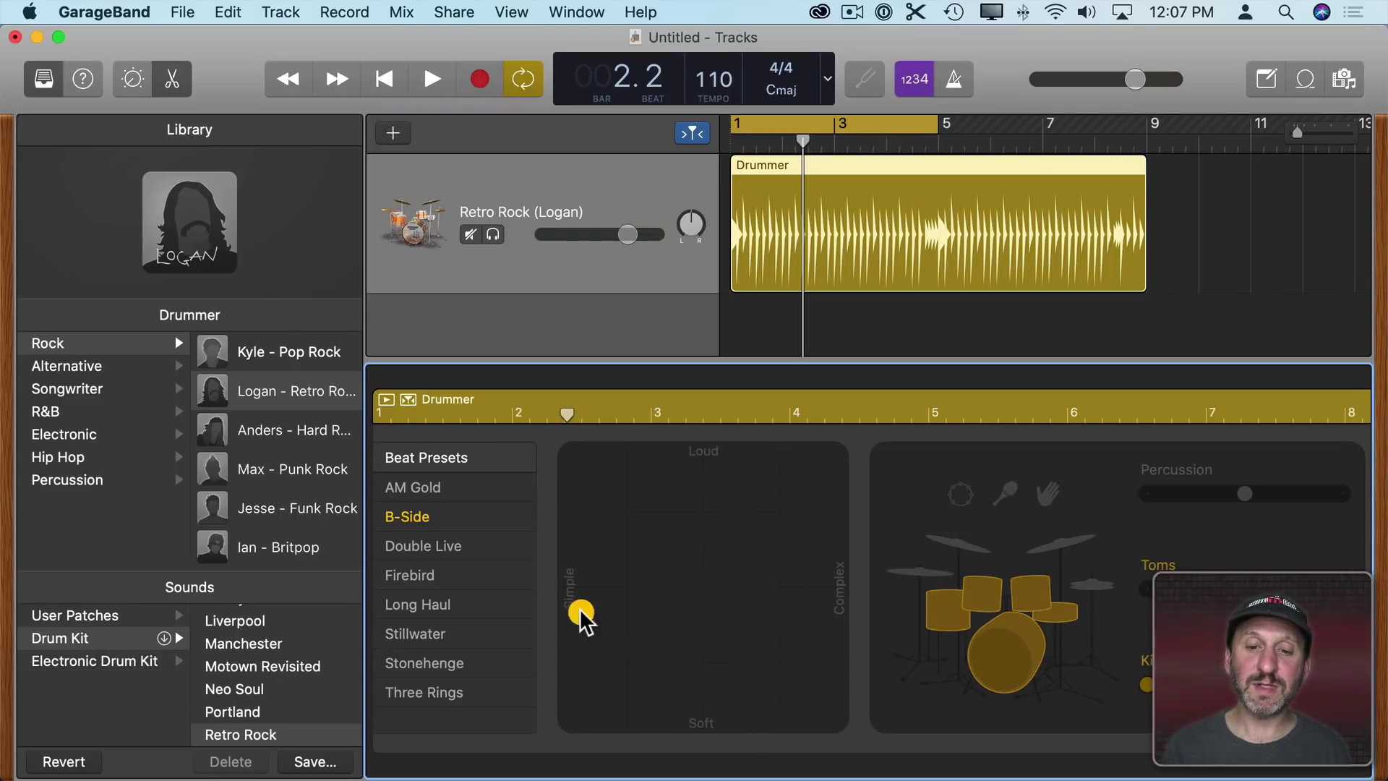
{"action": "left_click_drag", "start_coordinate": [815, 590], "coordinate": [757, 553]}
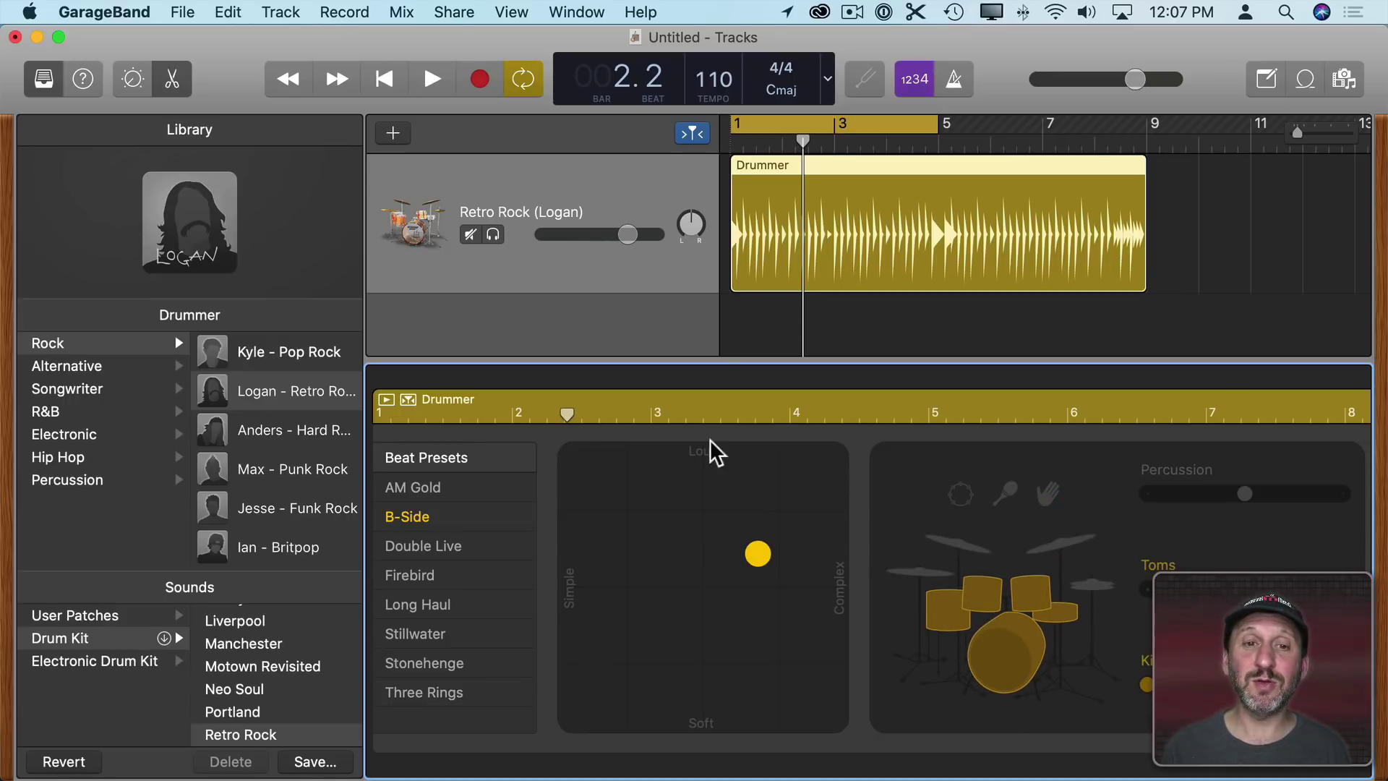
{"action": "left_click", "coordinate": [433, 78]}
{"action": "mouse_move", "coordinate": [757, 554]}
{"action": "left_mouse_down"}
{"action": "mouse_move", "coordinate": [823, 469]}
{"action": "mouse_move", "coordinate": [585, 485]}
{"action": "left_mouse_up"}
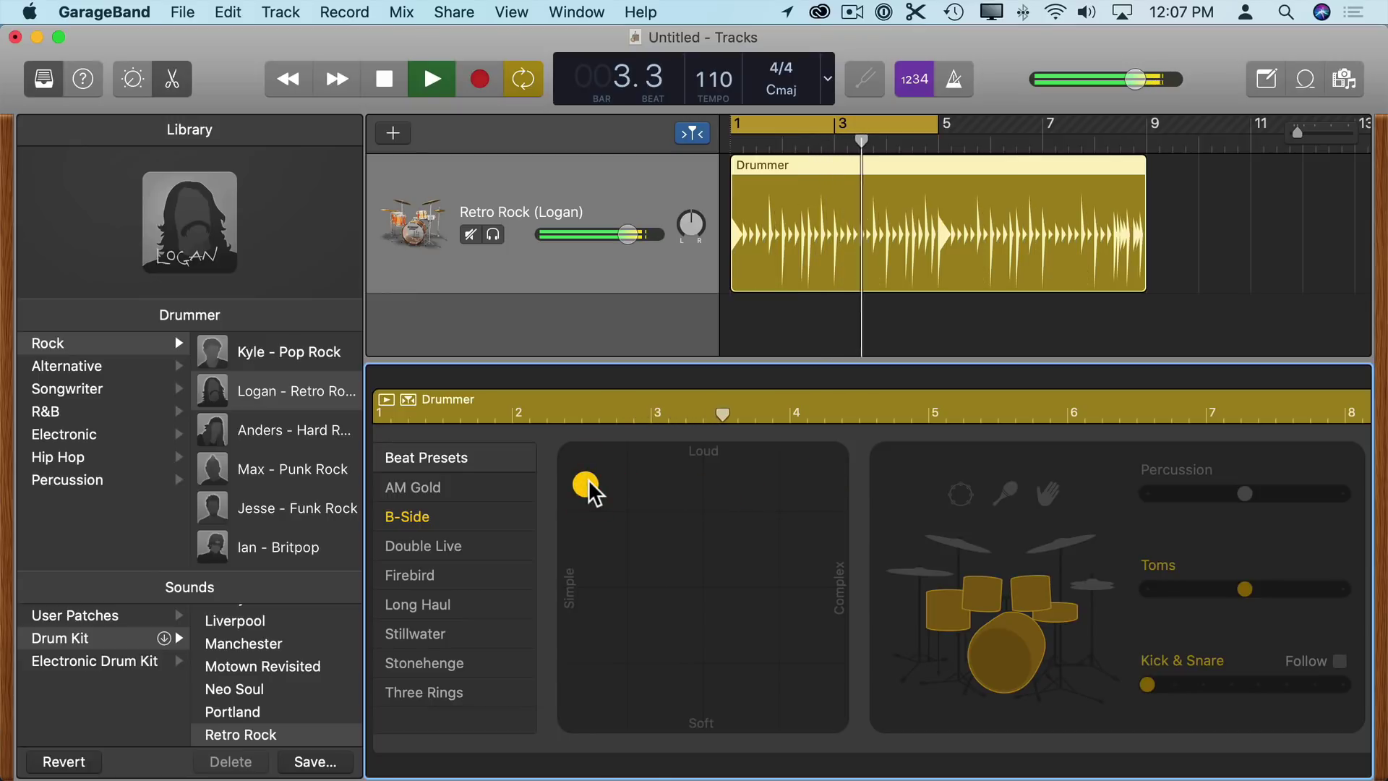
{"action": "left_click_drag", "start_coordinate": [588, 478], "coordinate": [592, 683]}
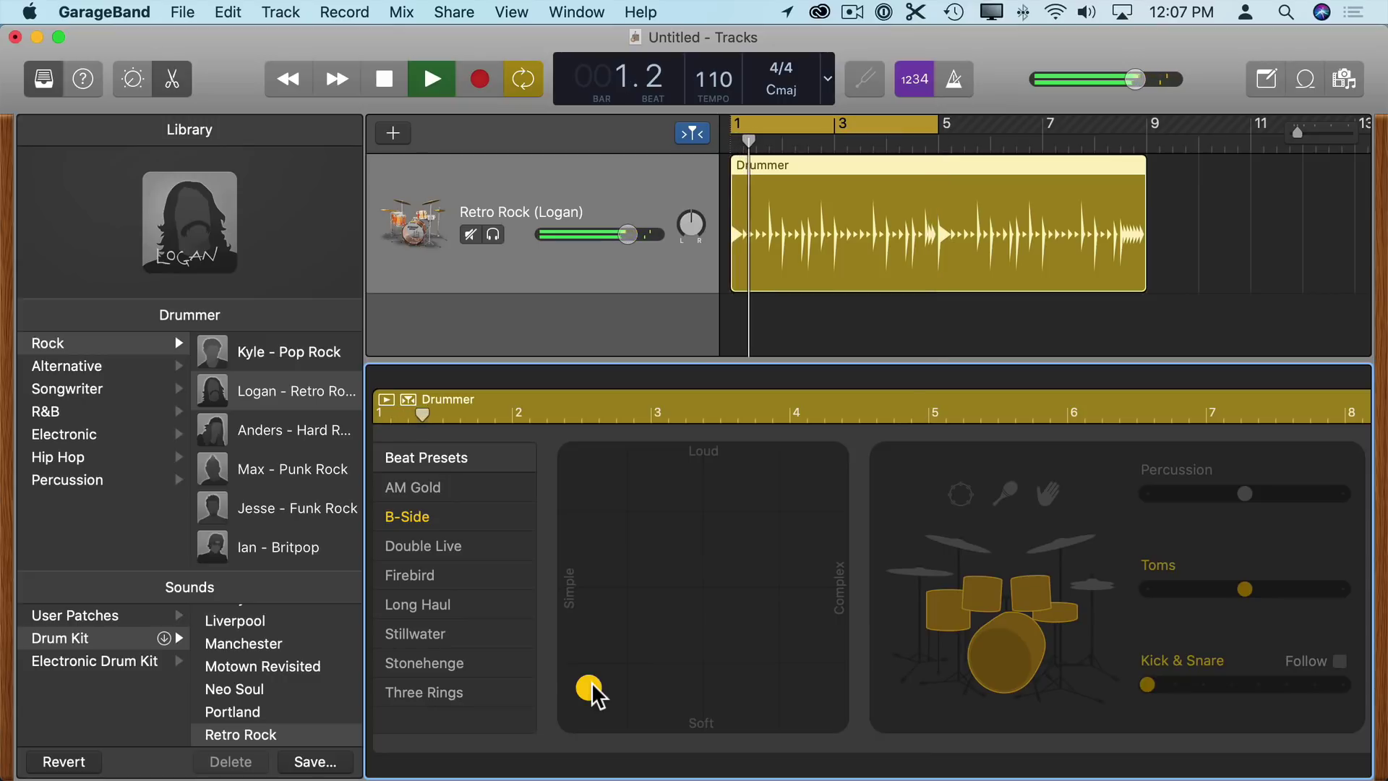
{"action": "left_click_drag", "start_coordinate": [591, 682], "coordinate": [748, 572]}
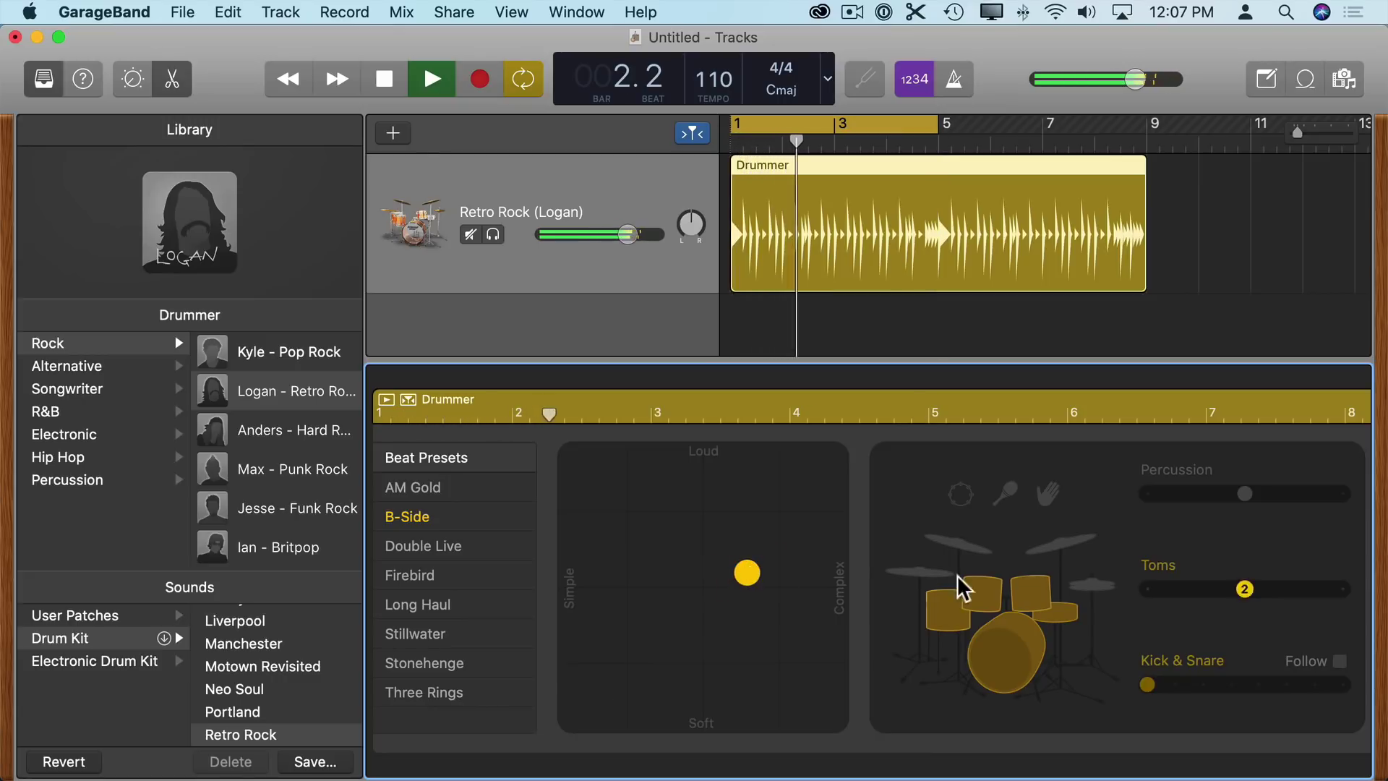
- Add claps, swap toms for cymbals, and make the kick and snare busier
{"action": "left_click", "coordinate": [1047, 494]}
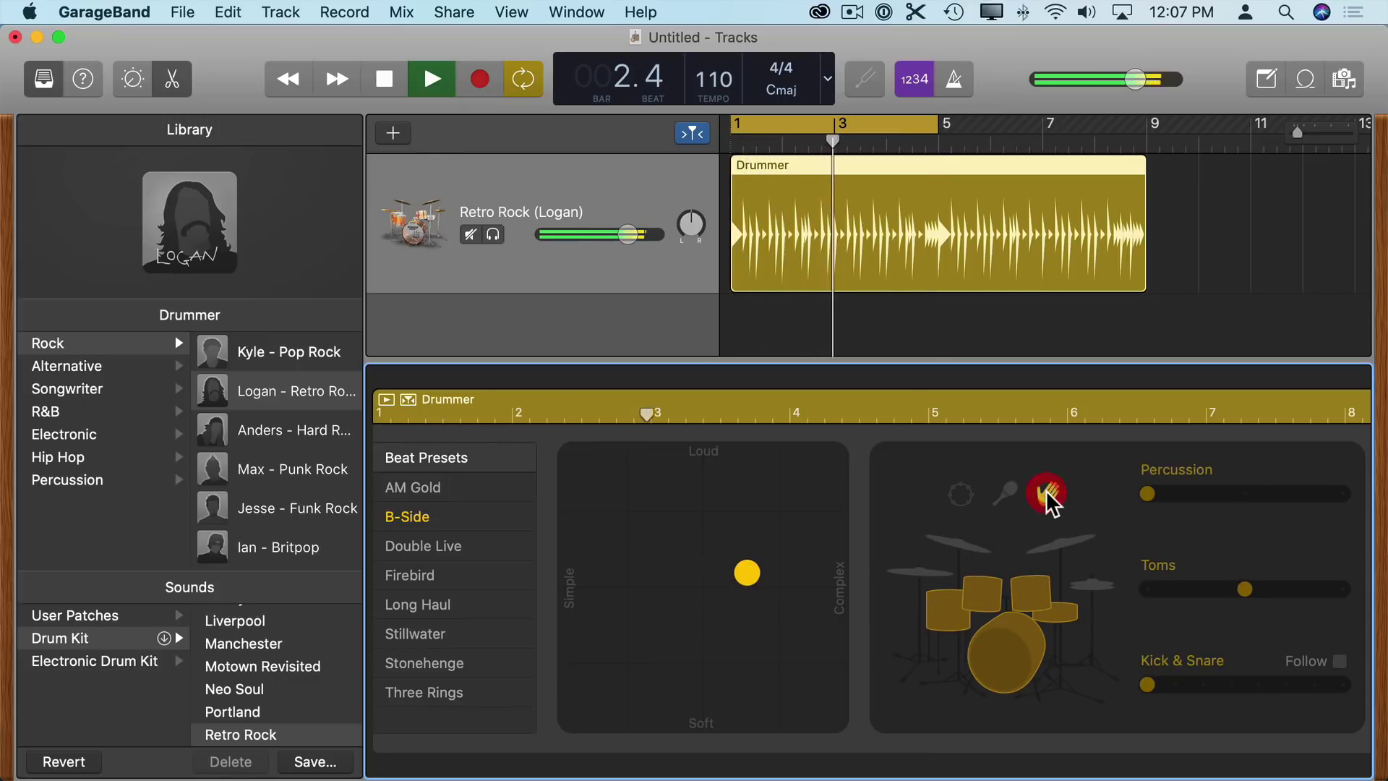
{"action": "left_click", "coordinate": [1058, 540]}
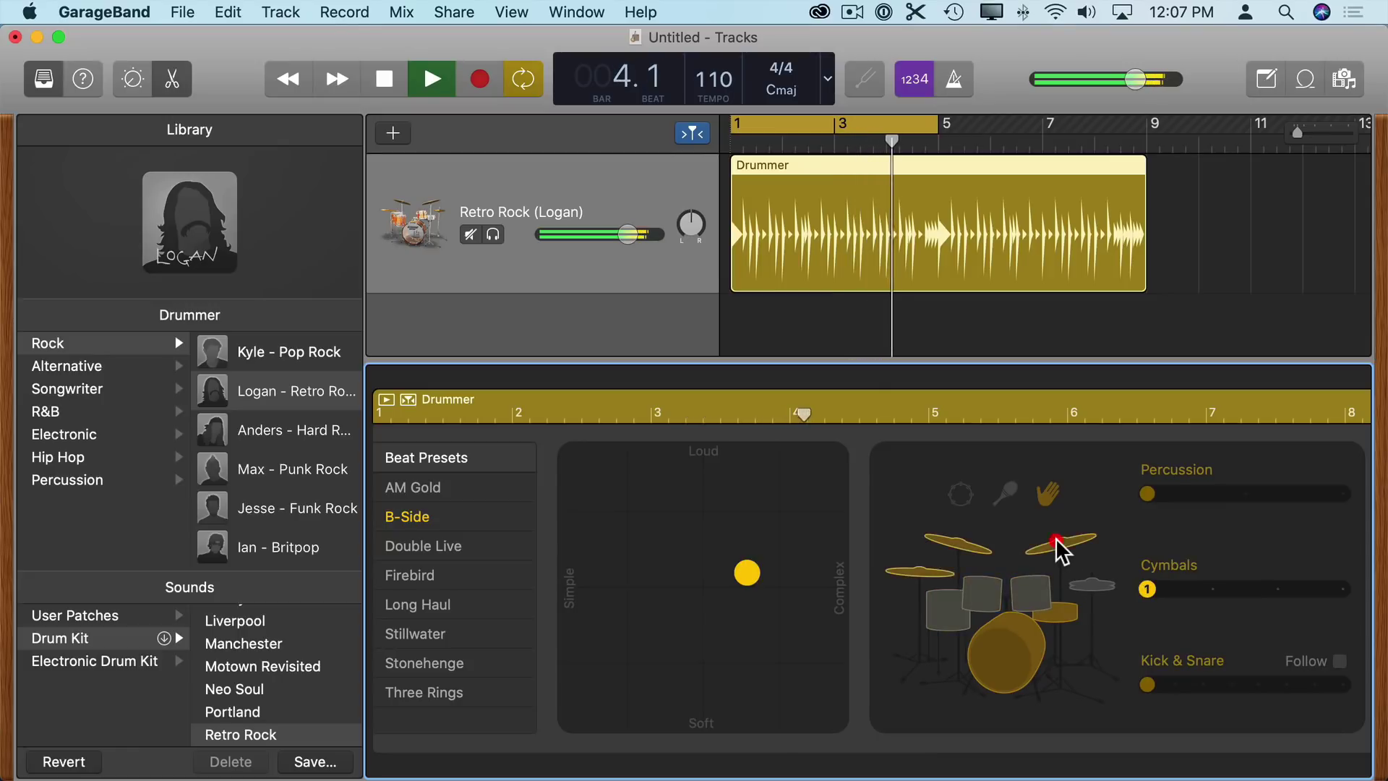
{"action": "left_click", "coordinate": [1008, 640]}
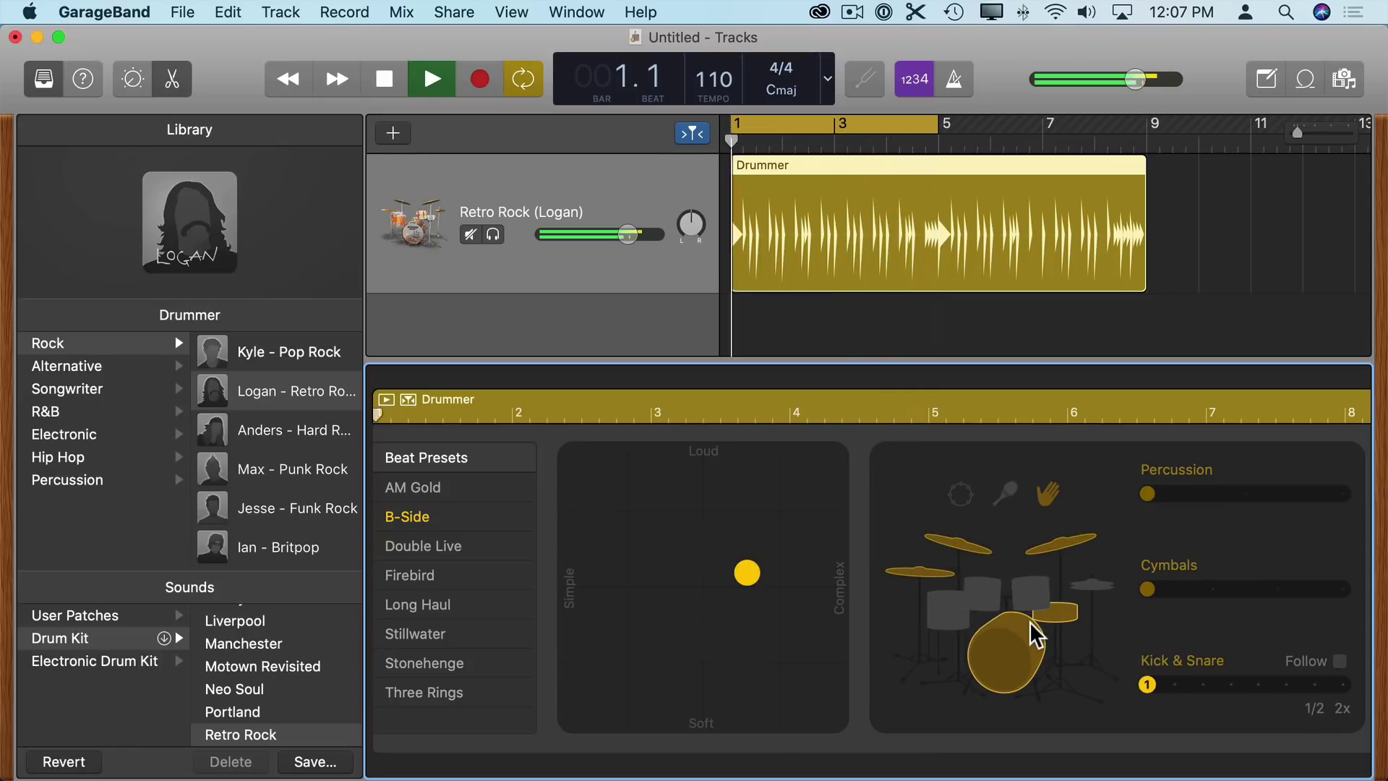
{"action": "left_click", "coordinate": [1197, 684]}
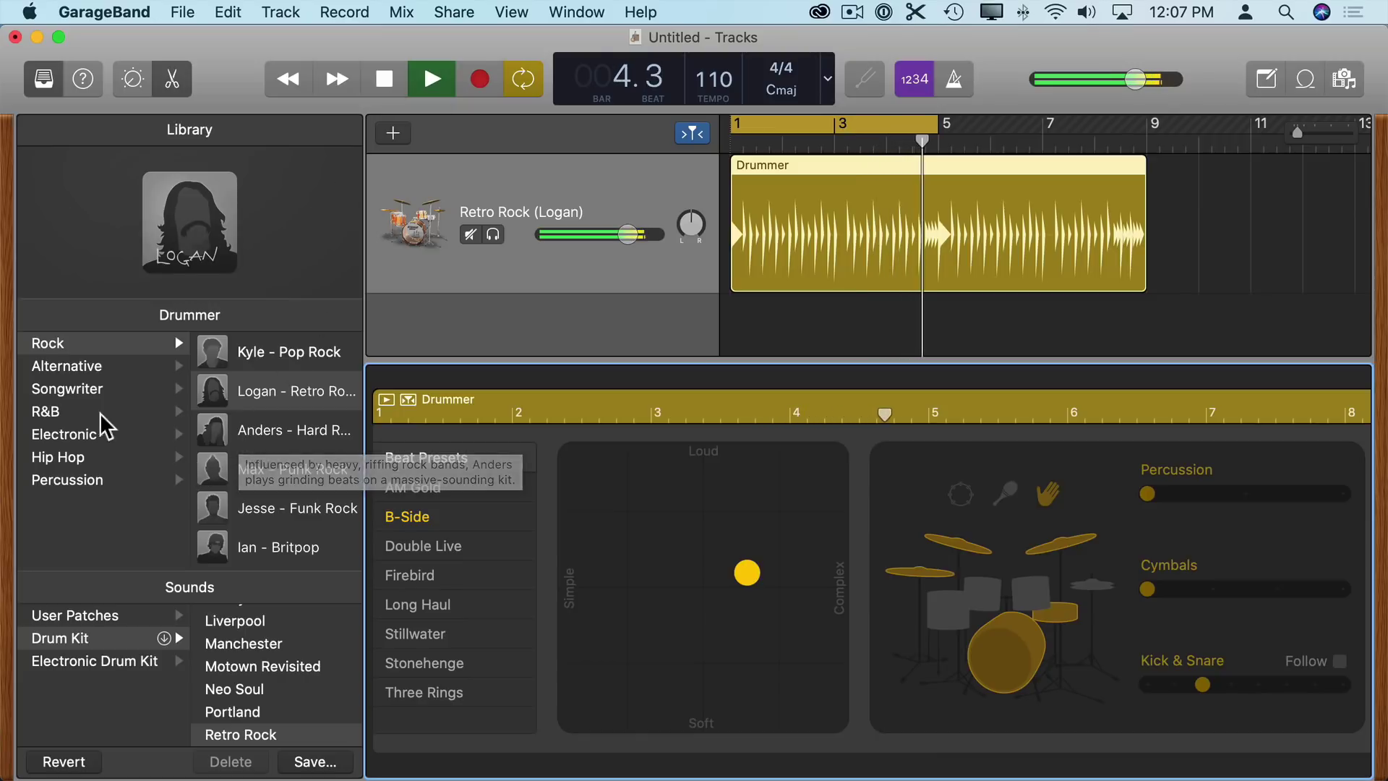
- Switch to Curtis – Neo Soul with the Freestyle beat and toms instead of hi-hat
{"action": "left_click", "coordinate": [45, 411]}
{"action": "left_click", "coordinate": [282, 391]}
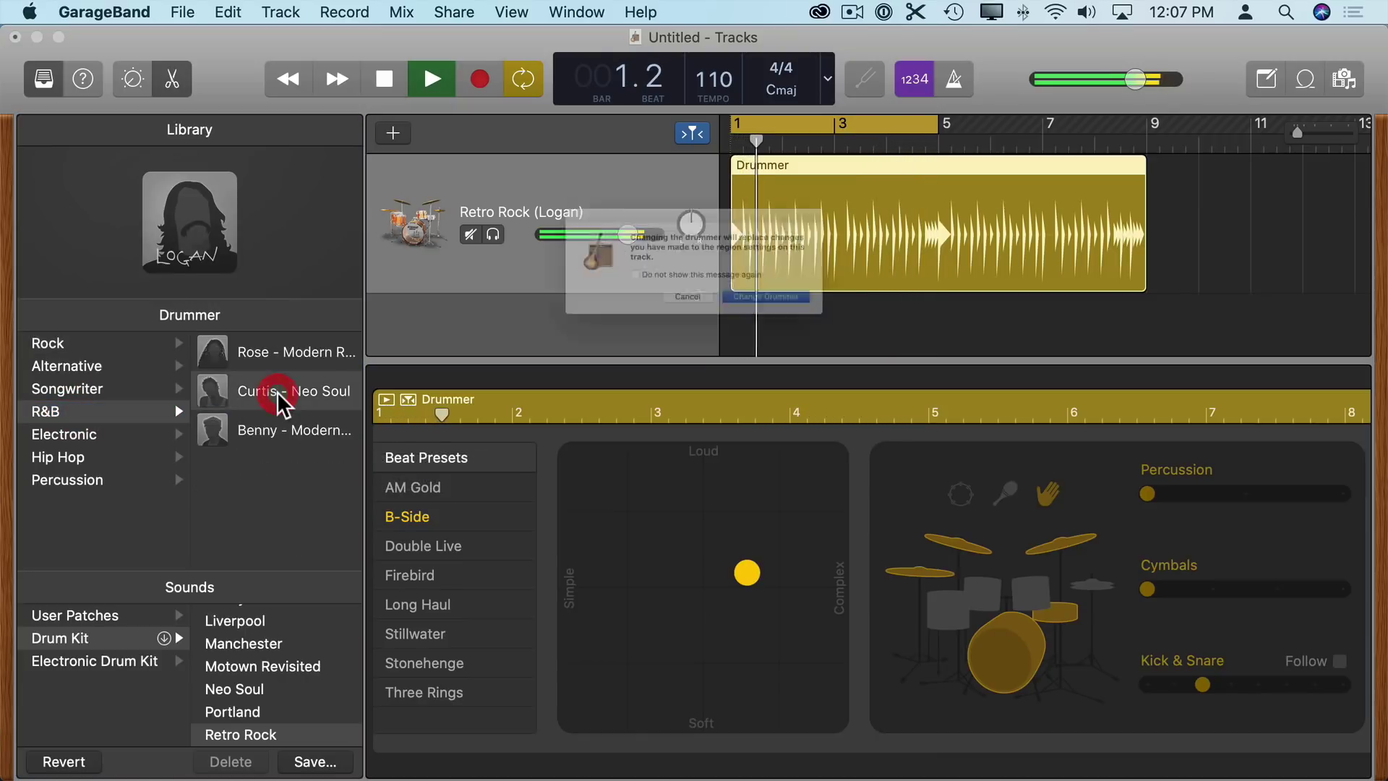
{"action": "left_click", "coordinate": [821, 324]}
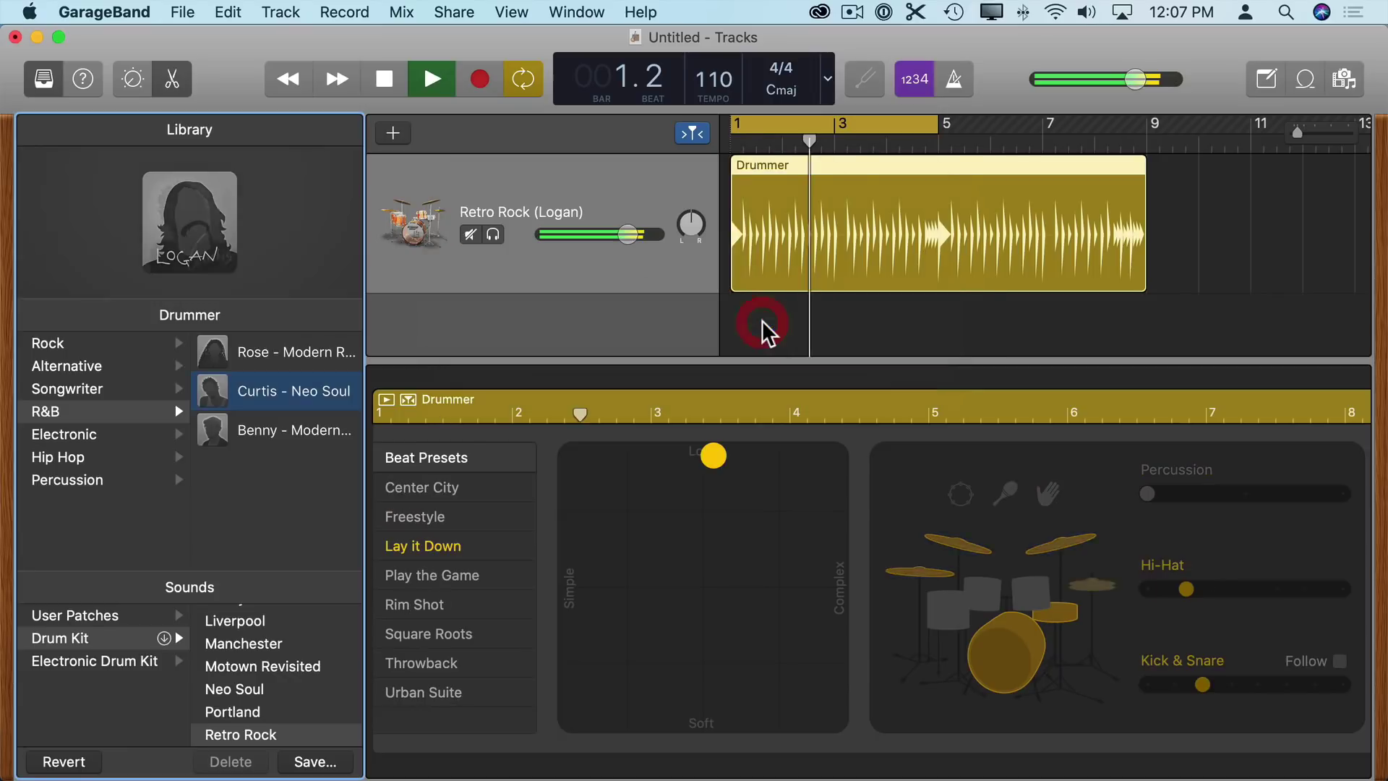
{"action": "left_click", "coordinate": [415, 516]}
{"action": "left_click", "coordinate": [1028, 589]}
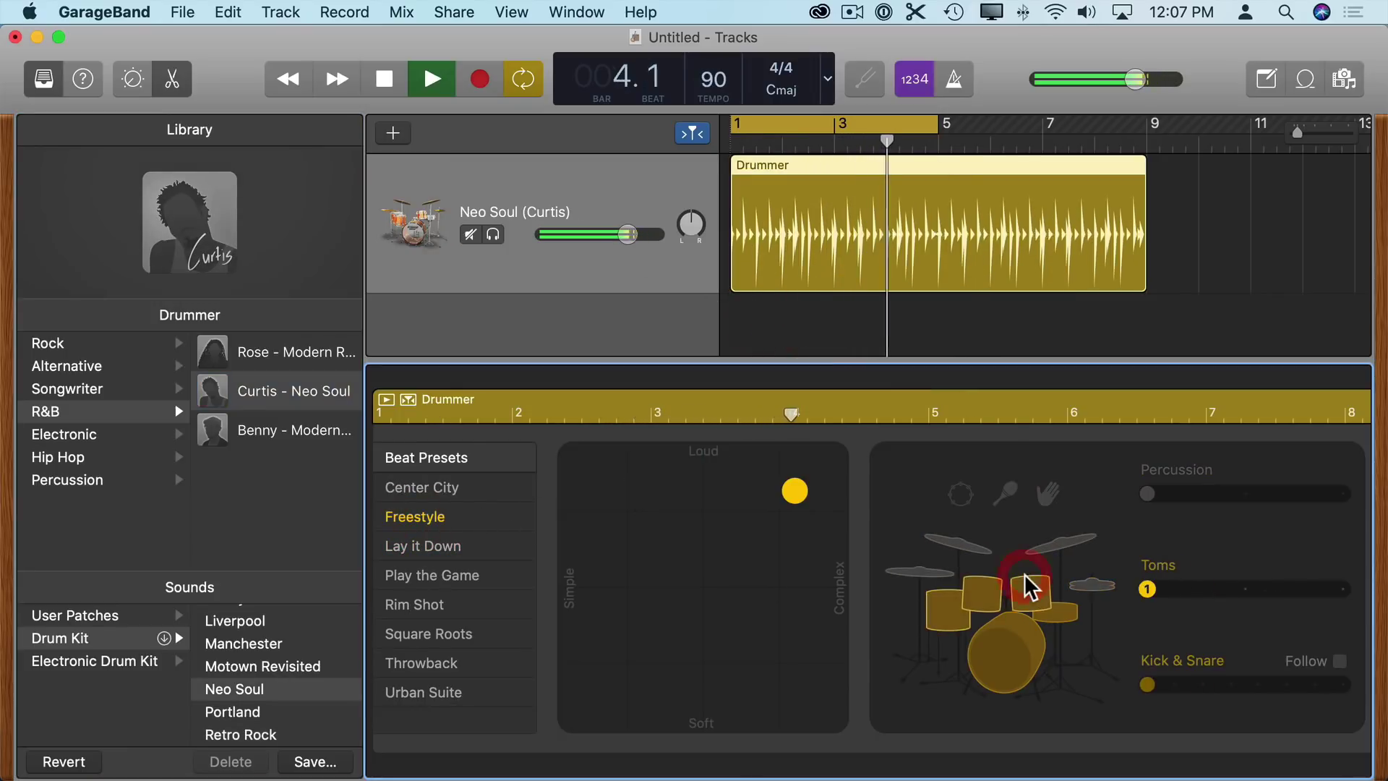
{"action": "left_click", "coordinate": [385, 78]}
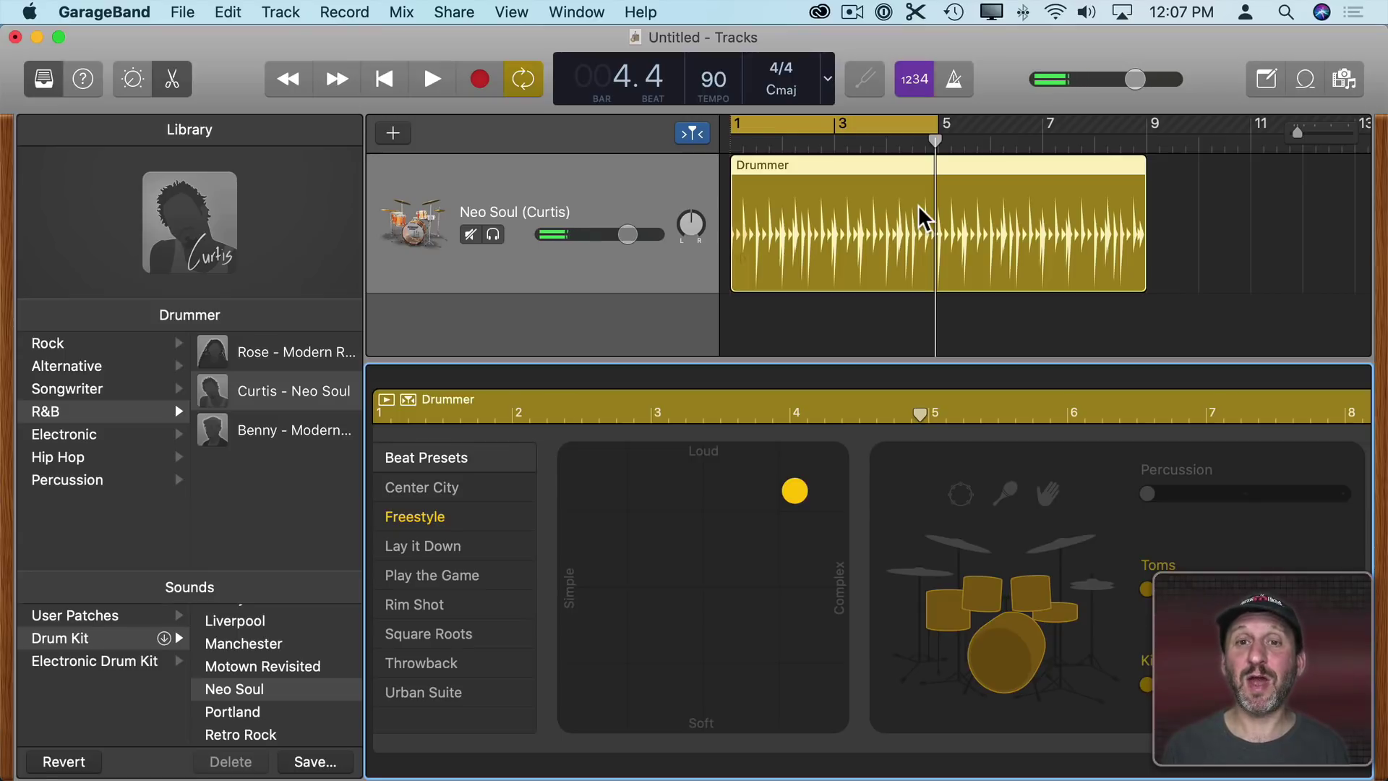
- Open and dismiss the Share menu, then extend the drummer region along the timeline
{"action": "left_click", "coordinate": [454, 12]}
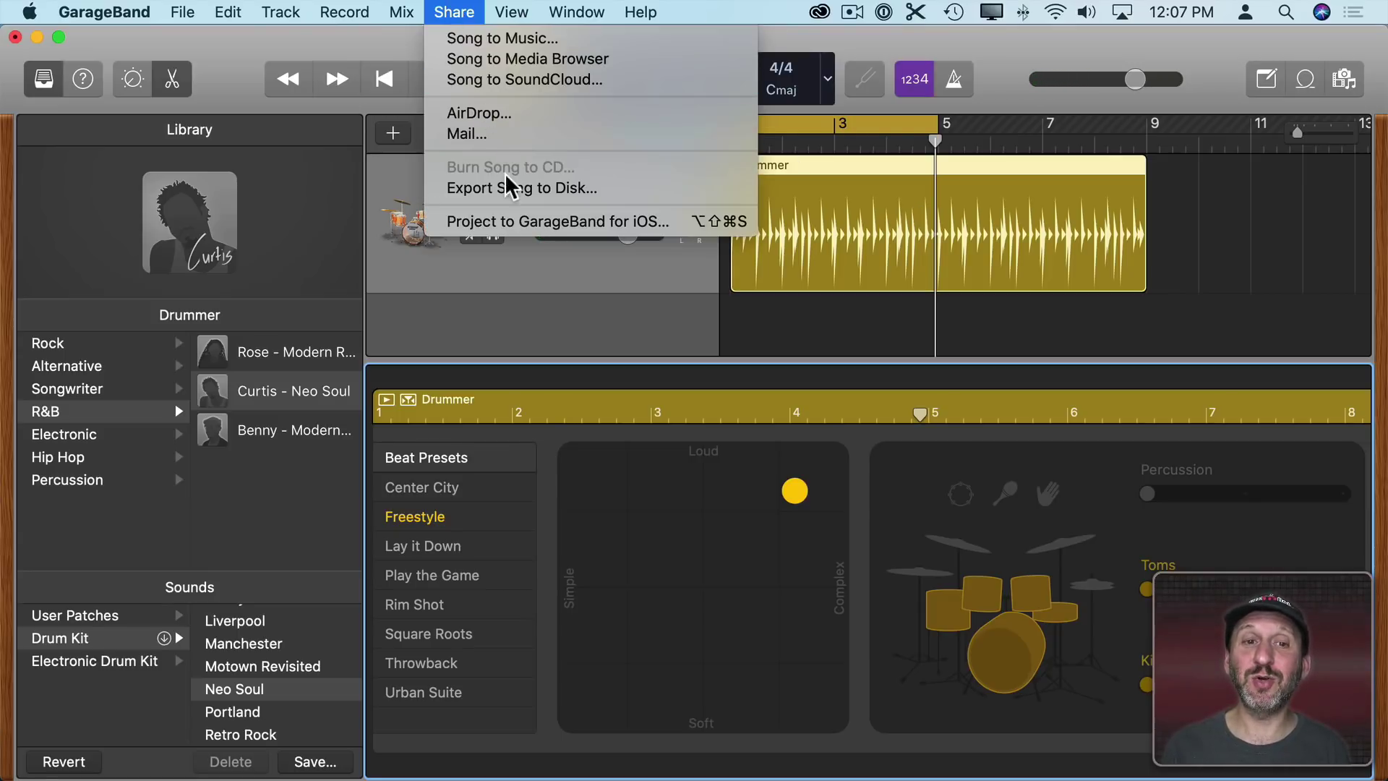
{"action": "key", "text": "Escape"}
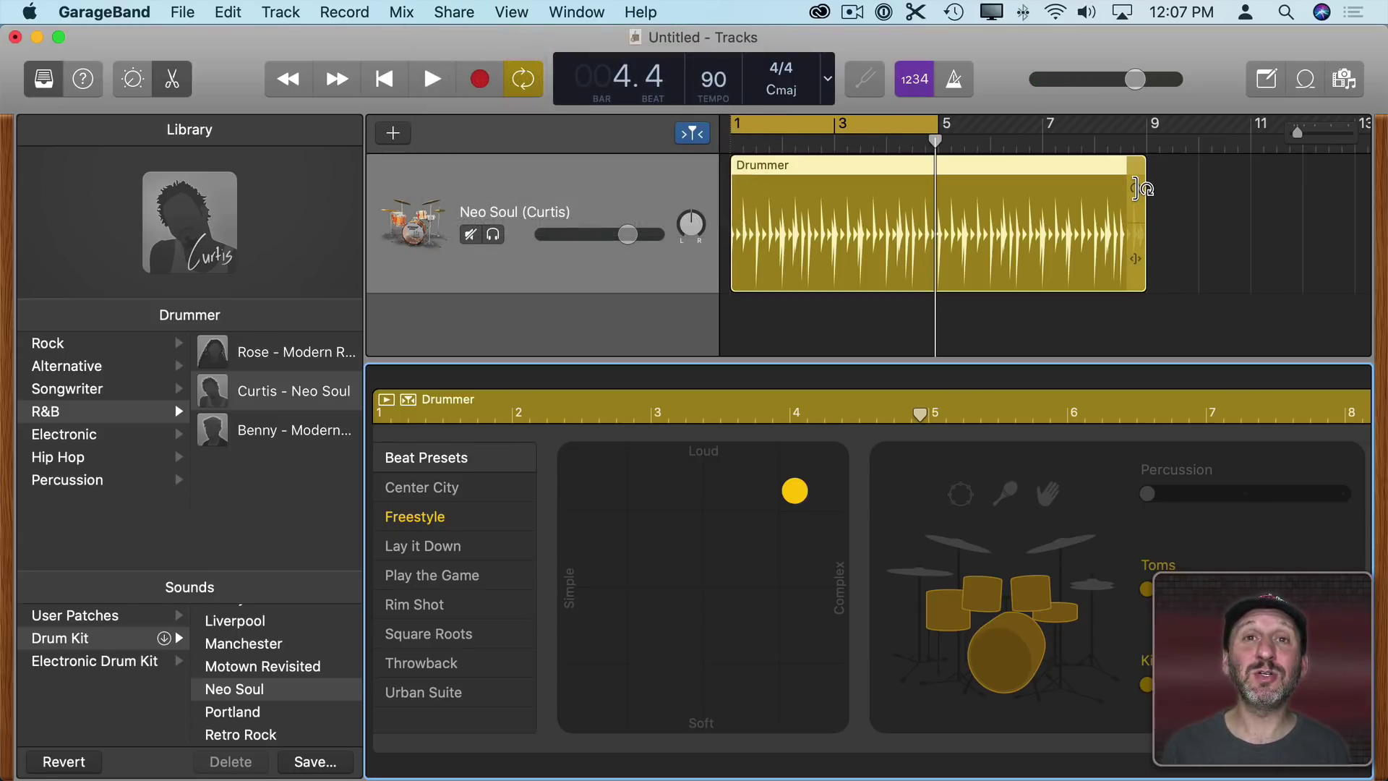
{"action": "mouse_move", "coordinate": [1144, 190]}
{"action": "left_mouse_down"}
{"action": "mouse_move", "coordinate": [1346, 171]}
{"action": "mouse_move", "coordinate": [1153, 176]}
{"action": "left_mouse_up"}
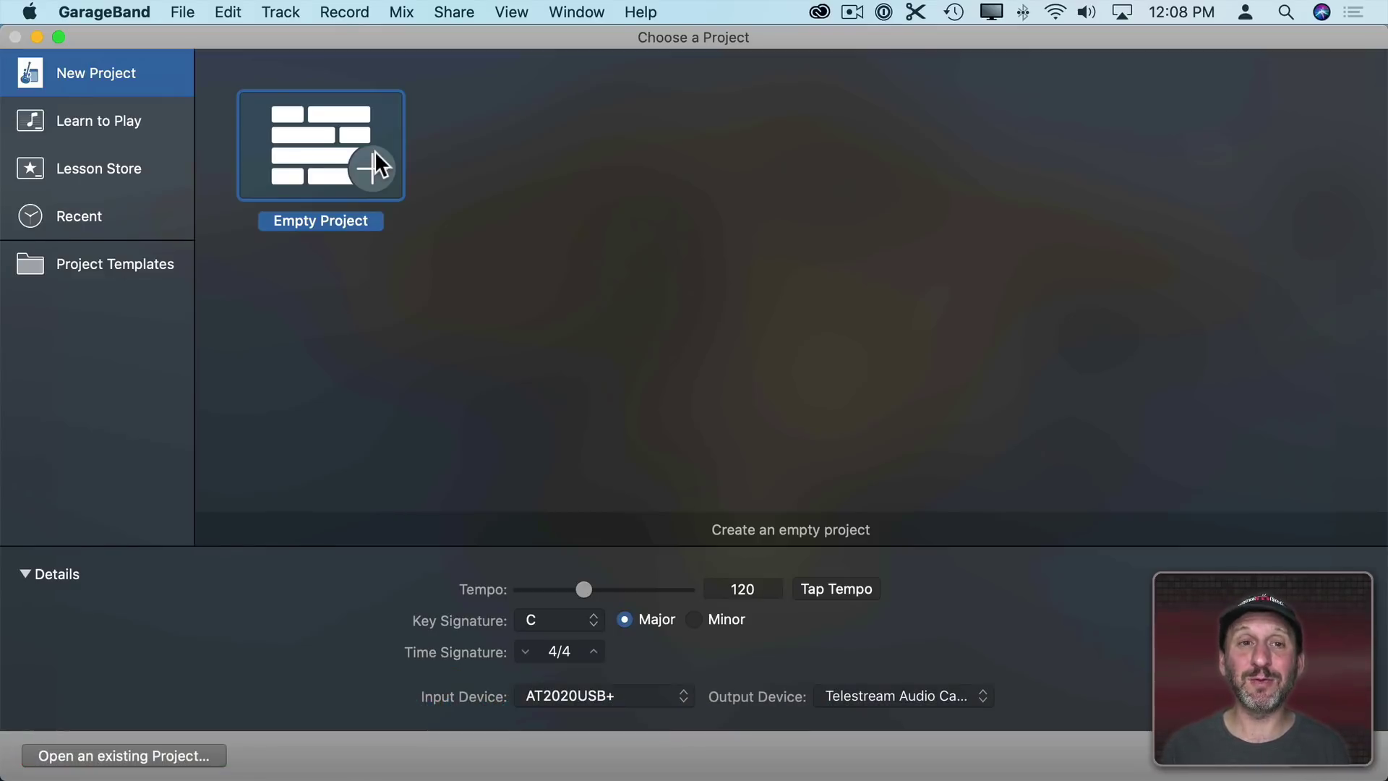
- Create a new project with a software instrument track using the Detroit Garage drum kit
{"action": "double_click", "coordinate": [314, 160]}
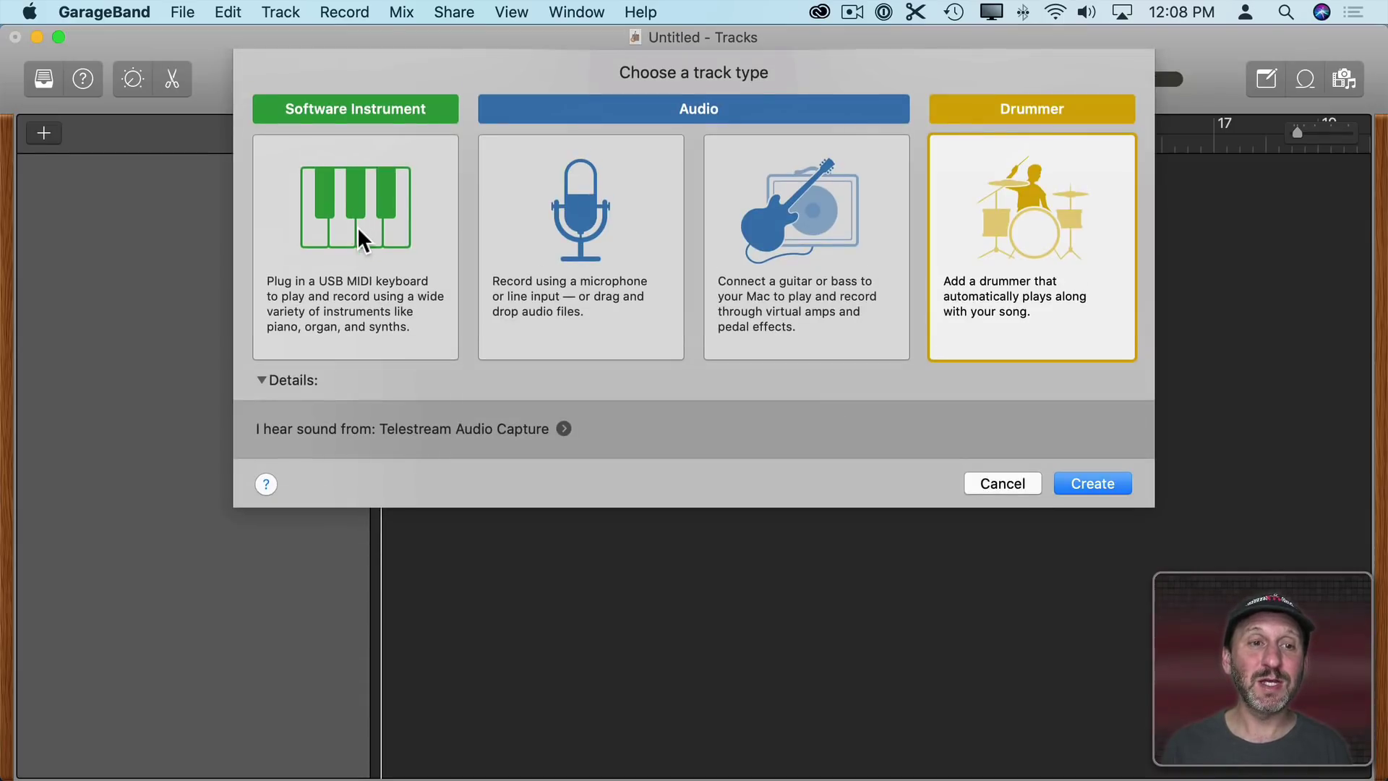
{"action": "left_click", "coordinate": [357, 227]}
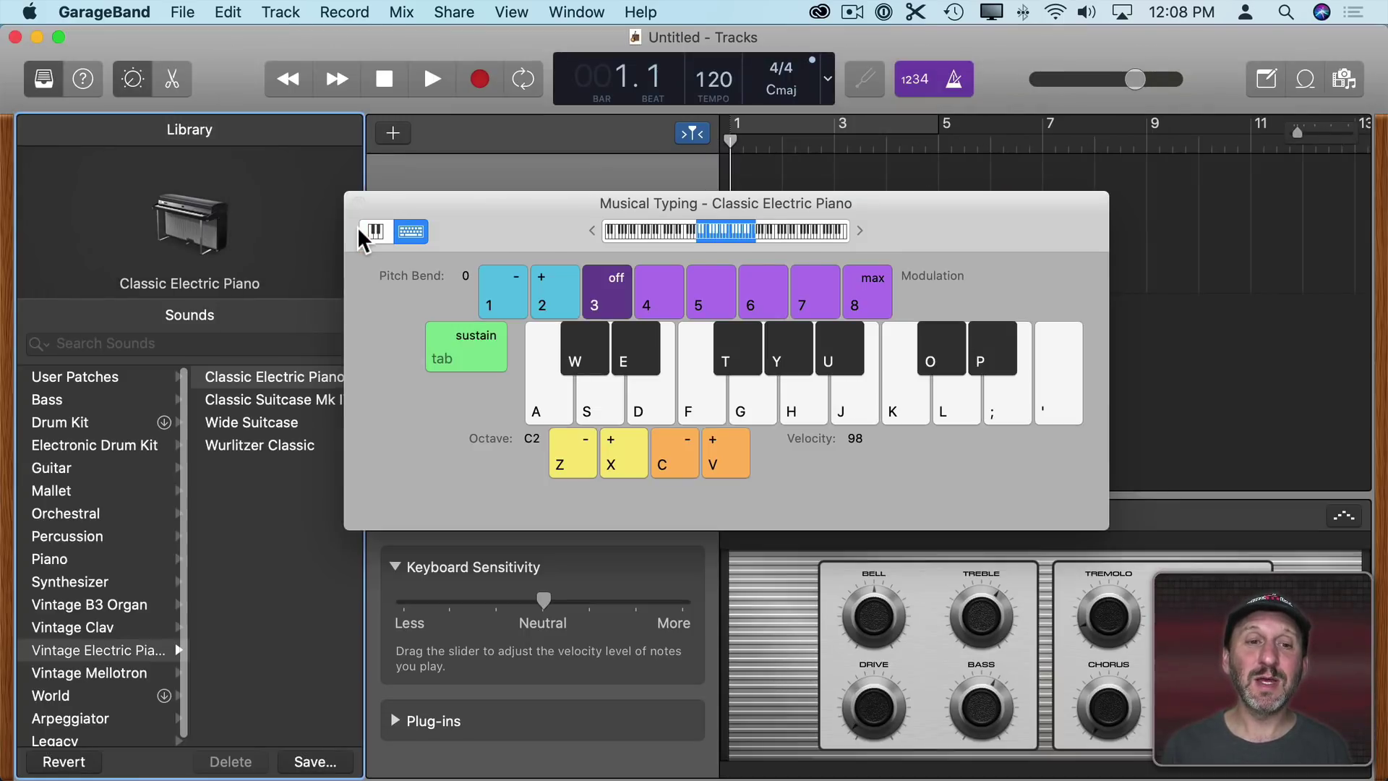
{"action": "left_click_drag", "start_coordinate": [397, 187], "coordinate": [591, 187]}
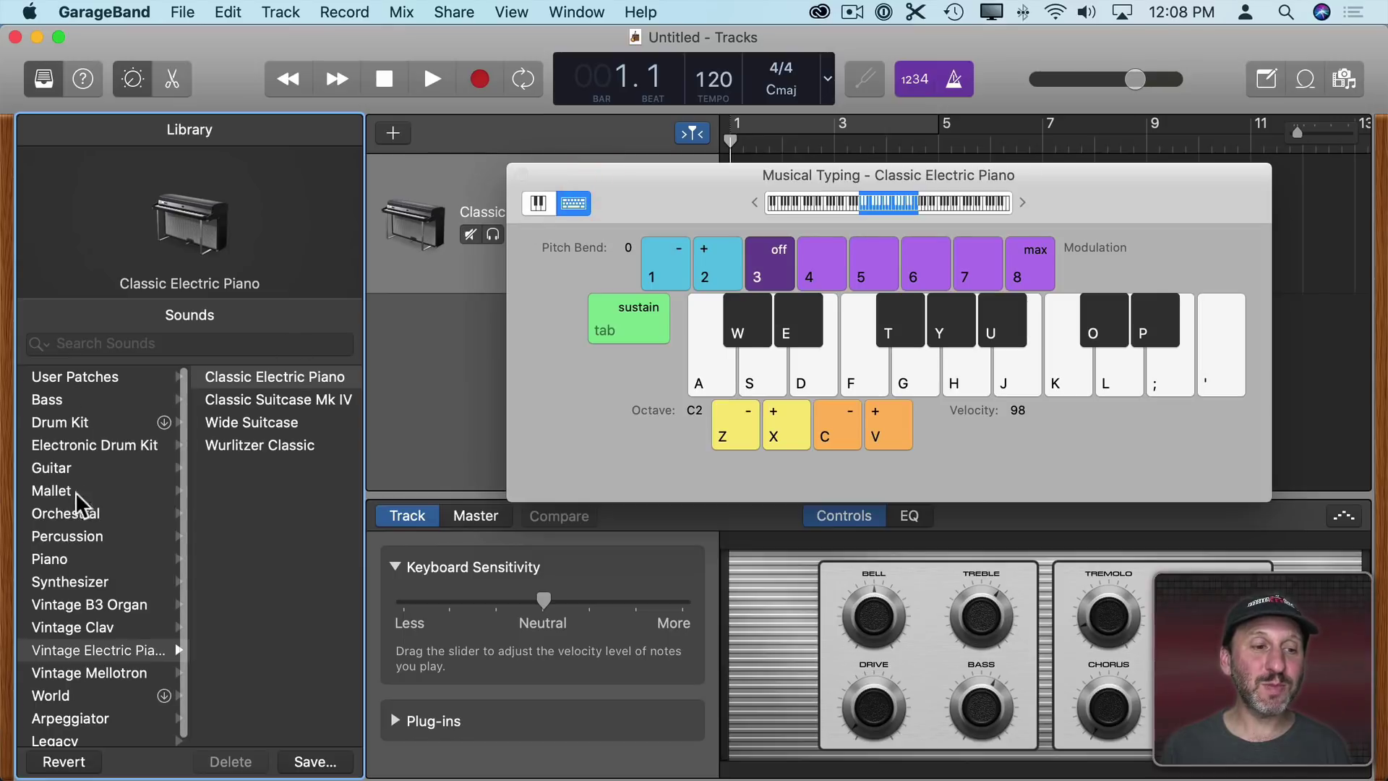
{"action": "left_click", "coordinate": [59, 413]}
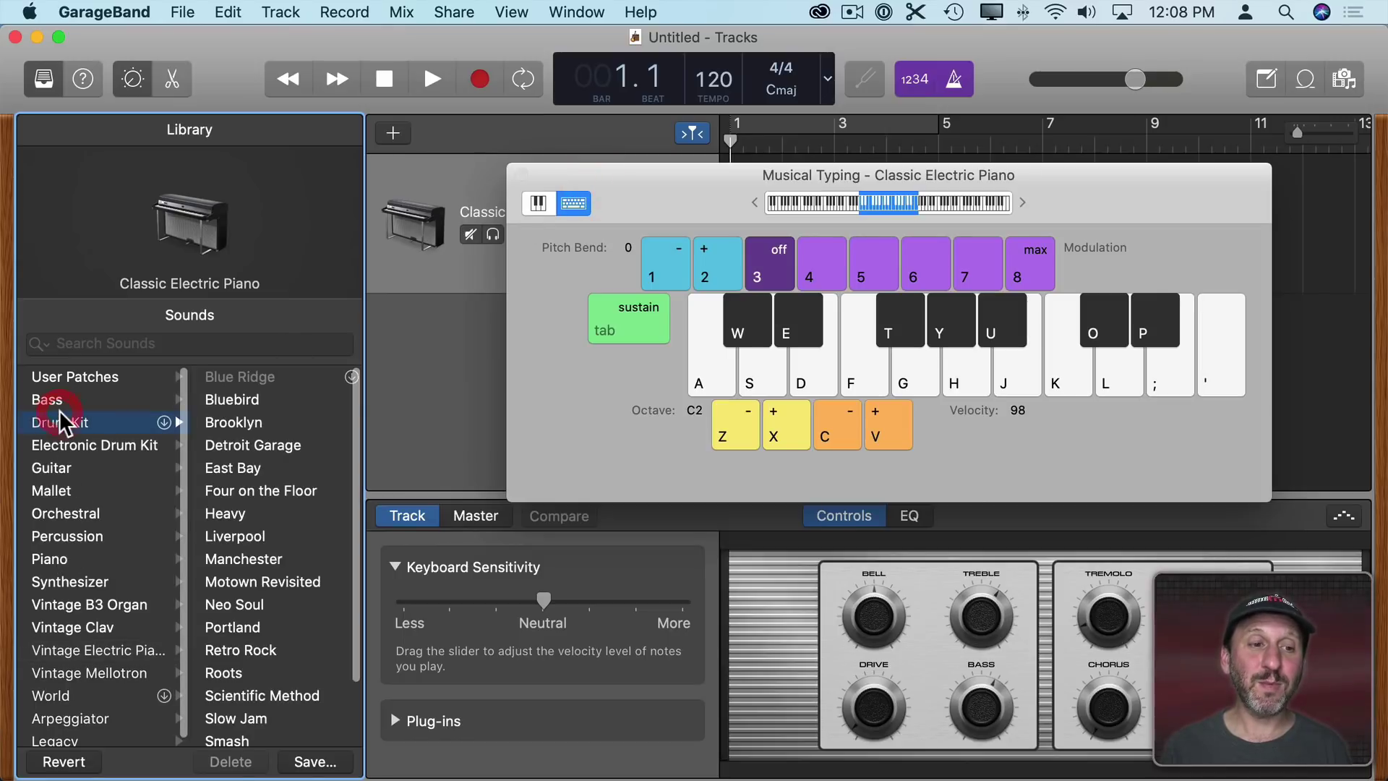
{"action": "left_click", "coordinate": [244, 443]}
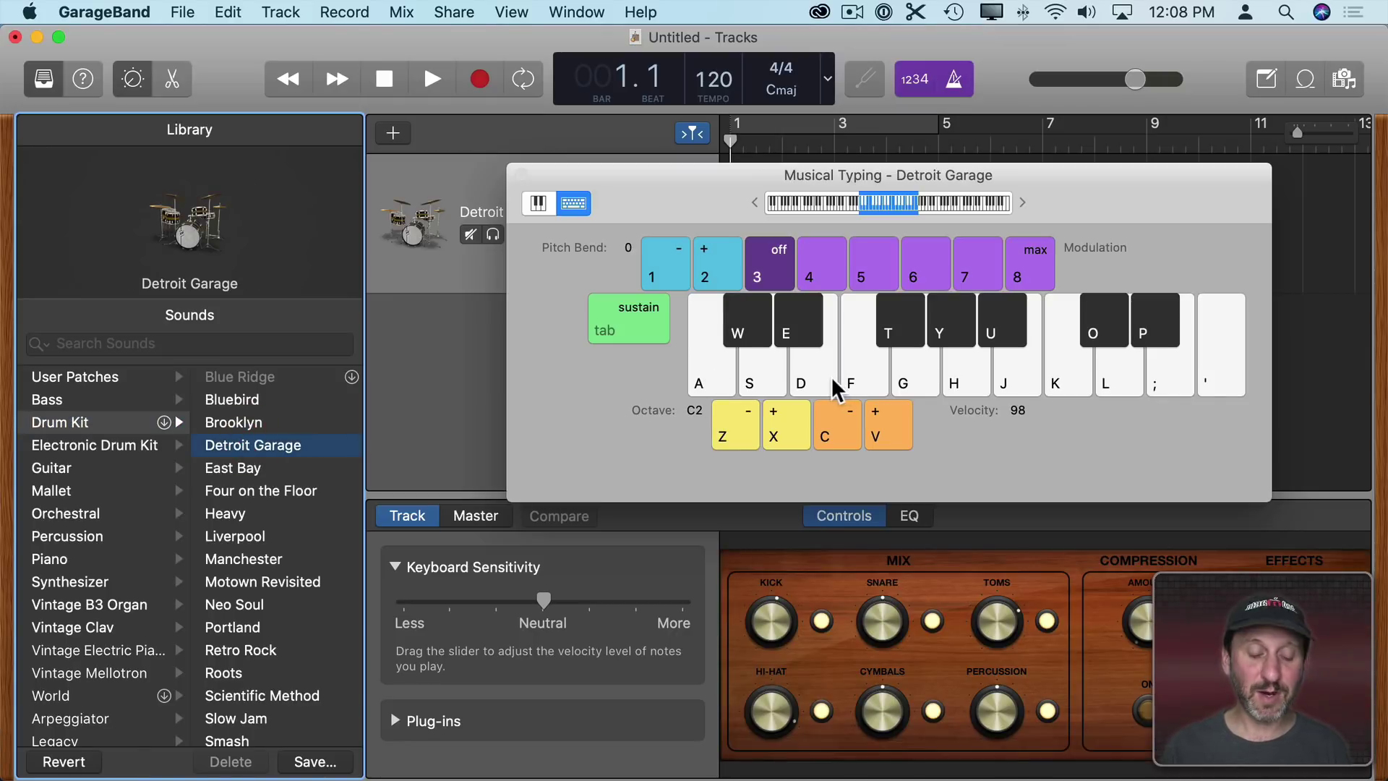
- Audition the drum kit by triggering sounds with A, S, D, Y, U and E
{"action": "key", "text": "a"}
{"action": "key", "text": "s"}
{"action": "key", "text": "d"}
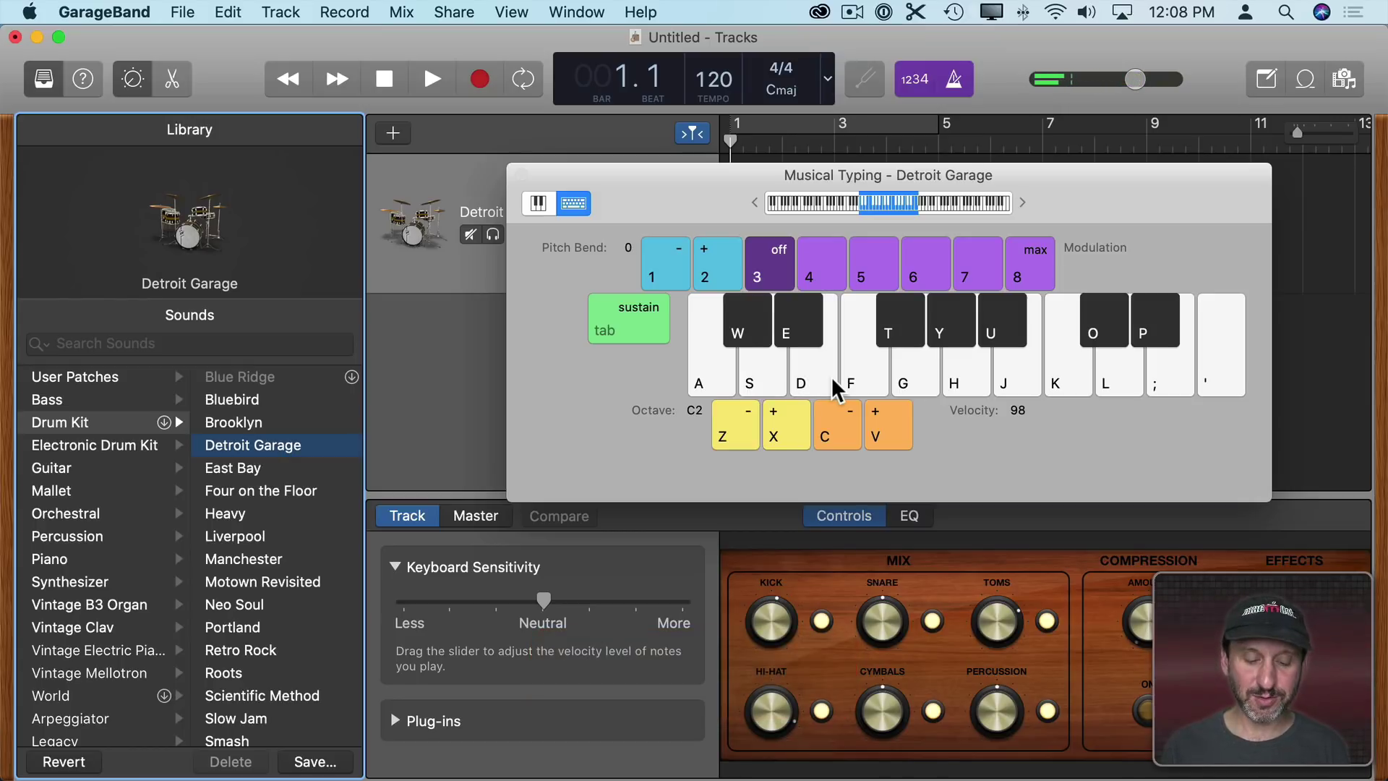
{"action": "key", "text": "y"}
{"action": "key", "text": "u"}
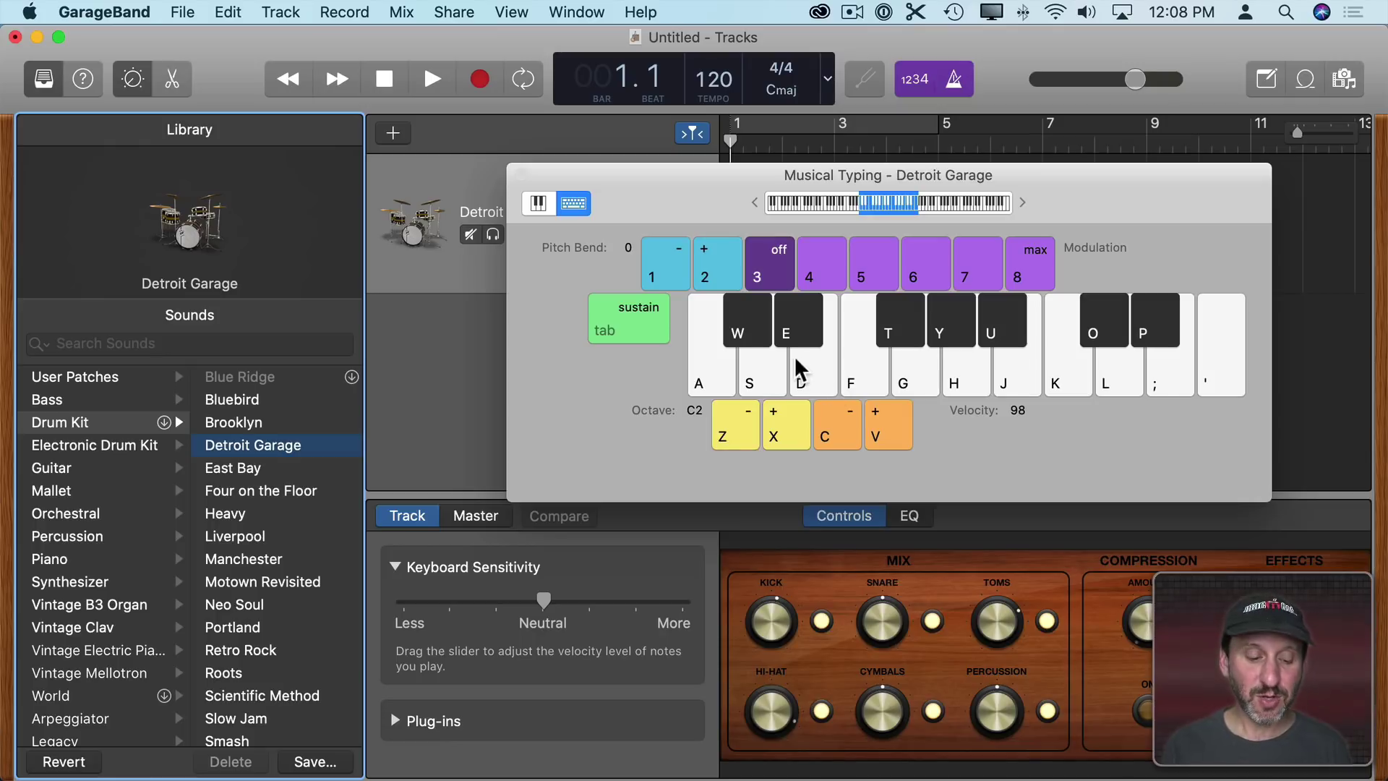
{"action": "key", "text": "e"}
{"action": "key", "text": "d"}
{"action": "key", "text": "s"}
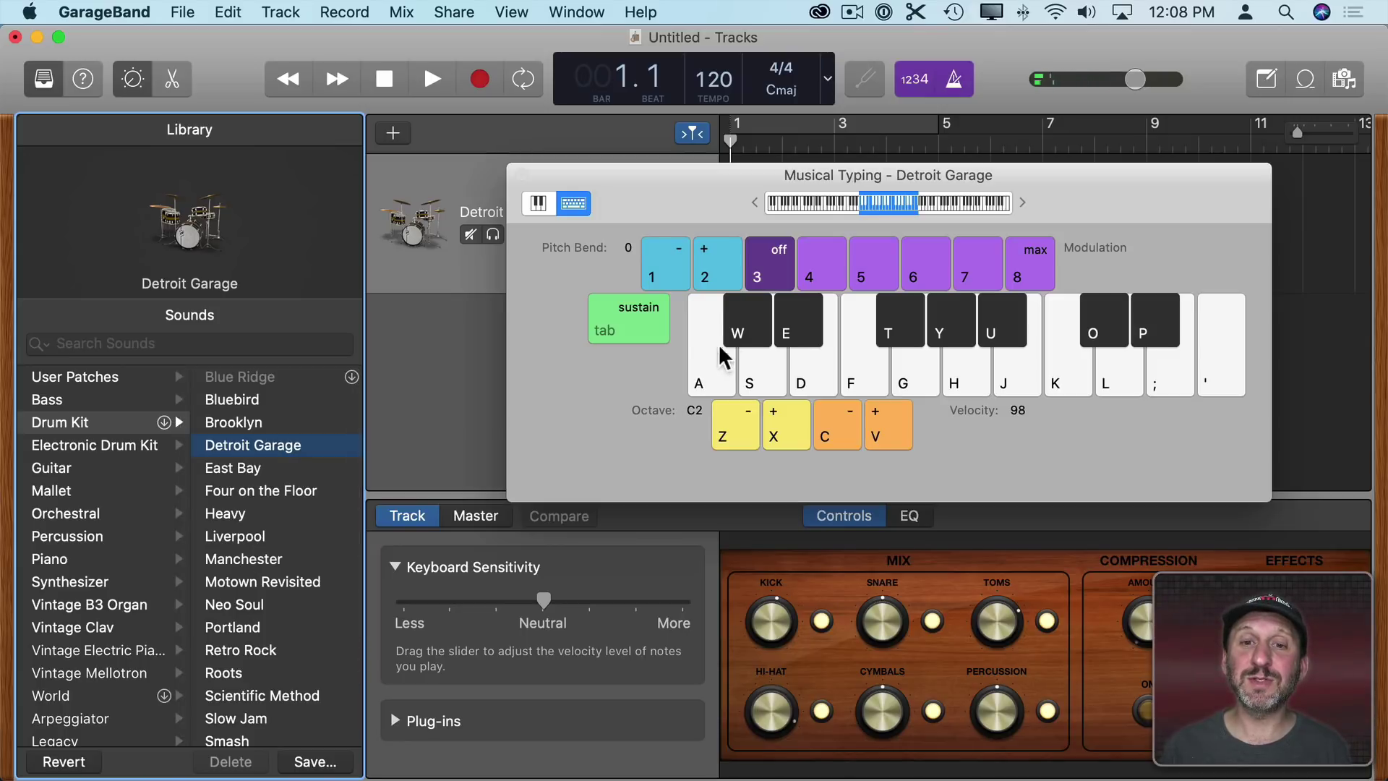
- Record a short drum part with A, S and F, then play it back from the start
{"action": "left_click_drag", "start_coordinate": [703, 190], "coordinate": [437, 364]}
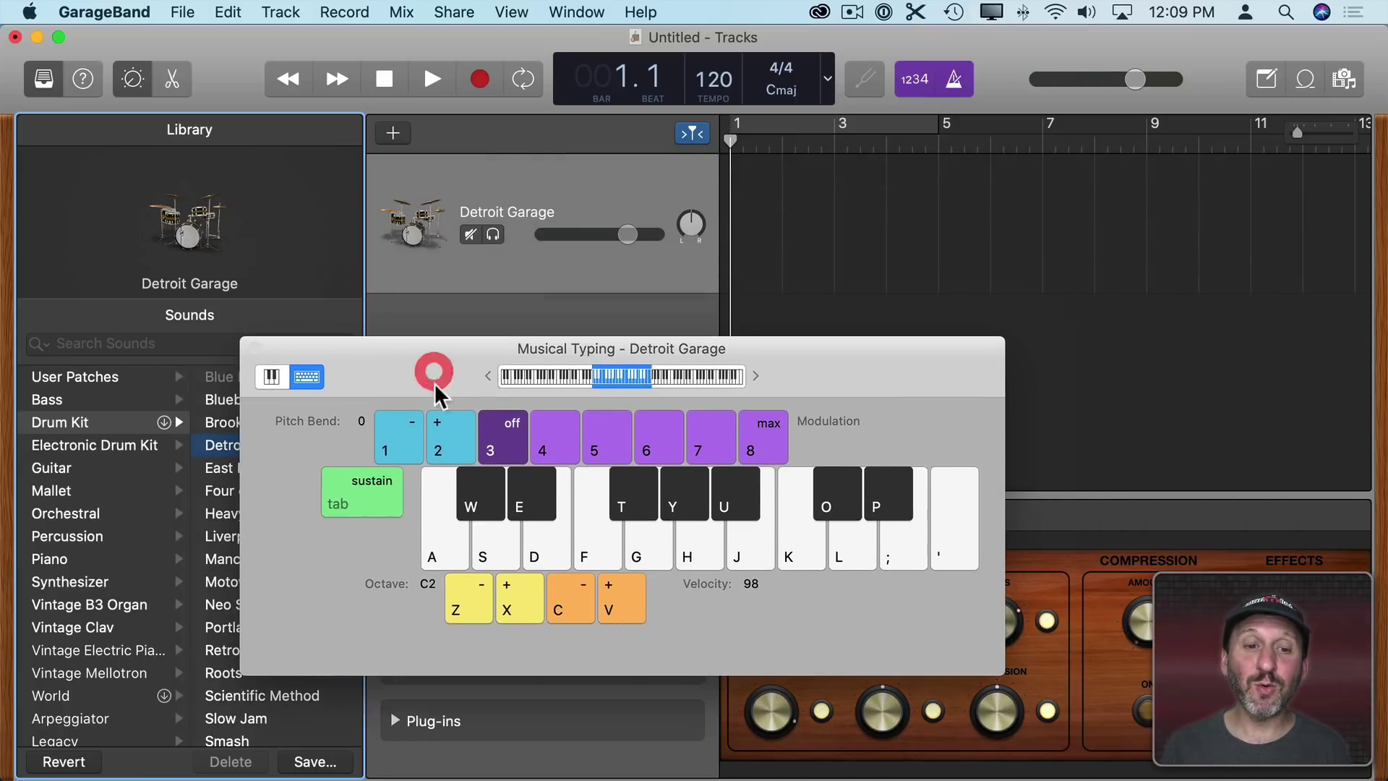
{"action": "left_click", "coordinate": [475, 81]}
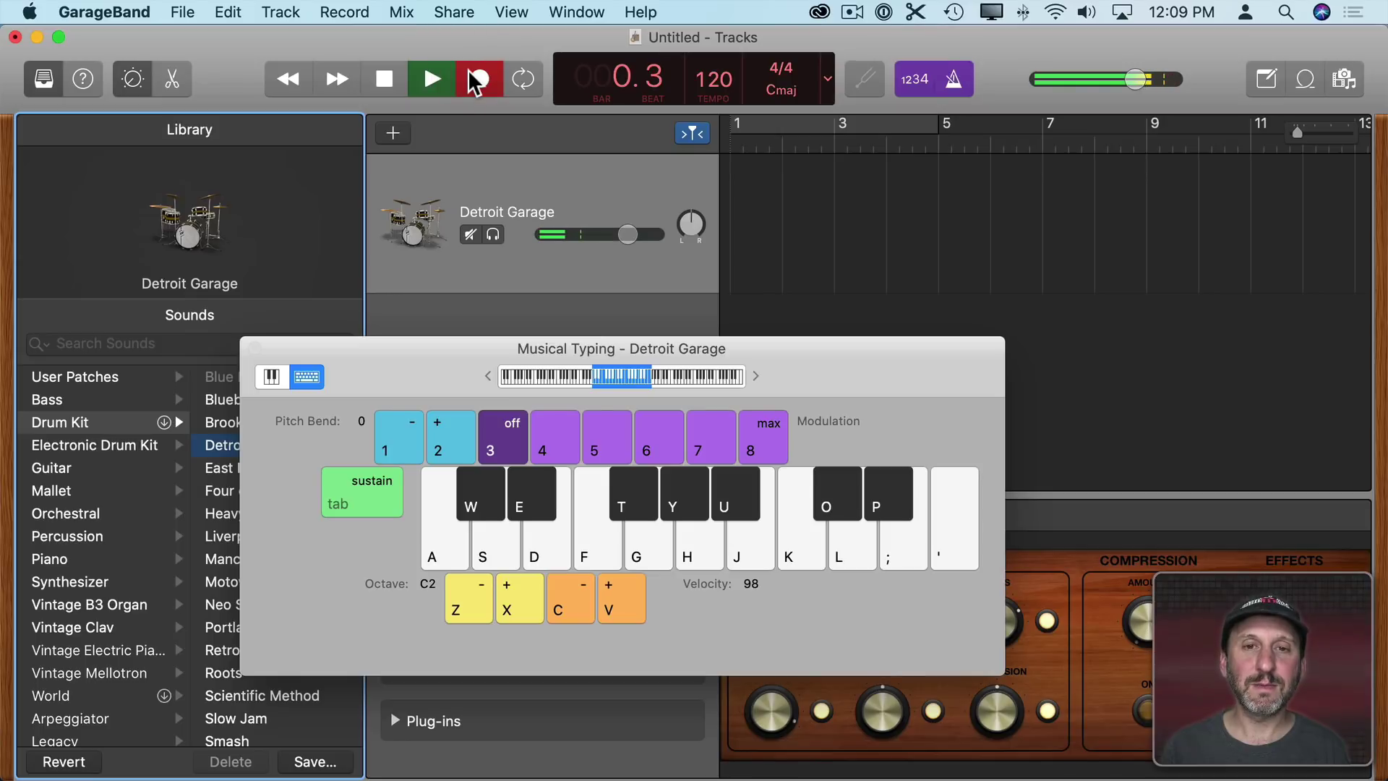
{"action": "key", "text": "a"}
{"action": "key", "text": "a"}
{"action": "key", "text": "a"}
{"action": "key", "text": "s"}
{"action": "key", "text": "f"}
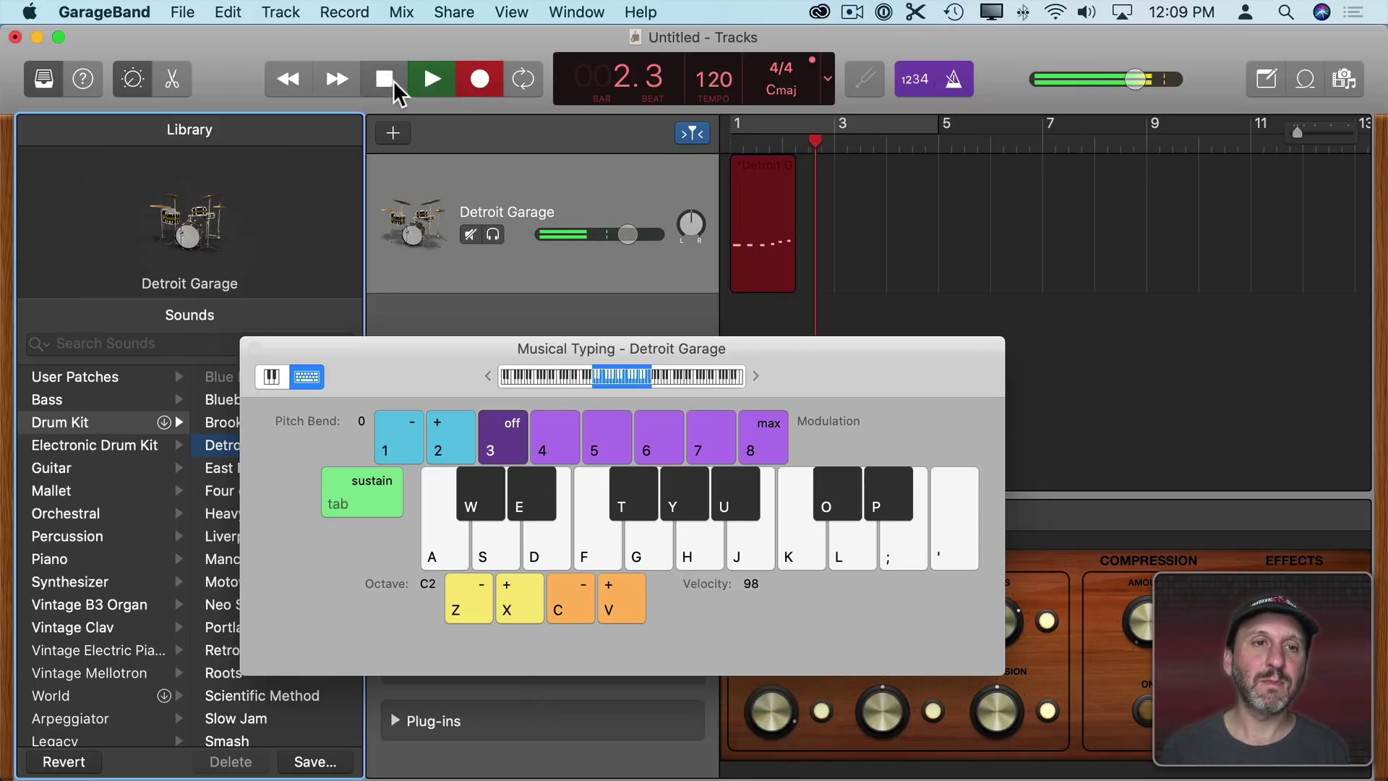
{"action": "left_click", "coordinate": [384, 78]}
{"action": "left_click", "coordinate": [716, 133]}
{"action": "key", "text": "space"}
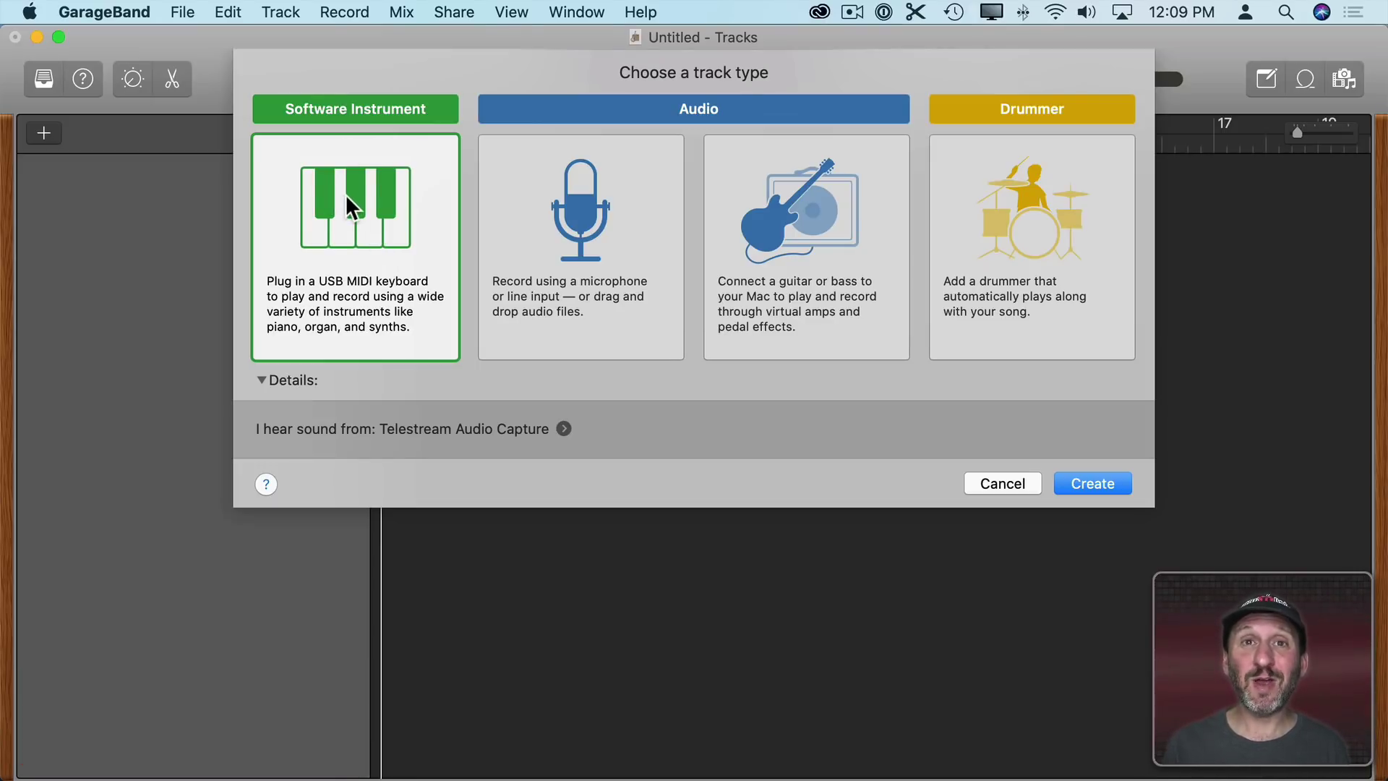
- Add a Classic Electric Piano software instrument track and close the Musical Typing window
{"action": "double_click", "coordinate": [345, 194]}
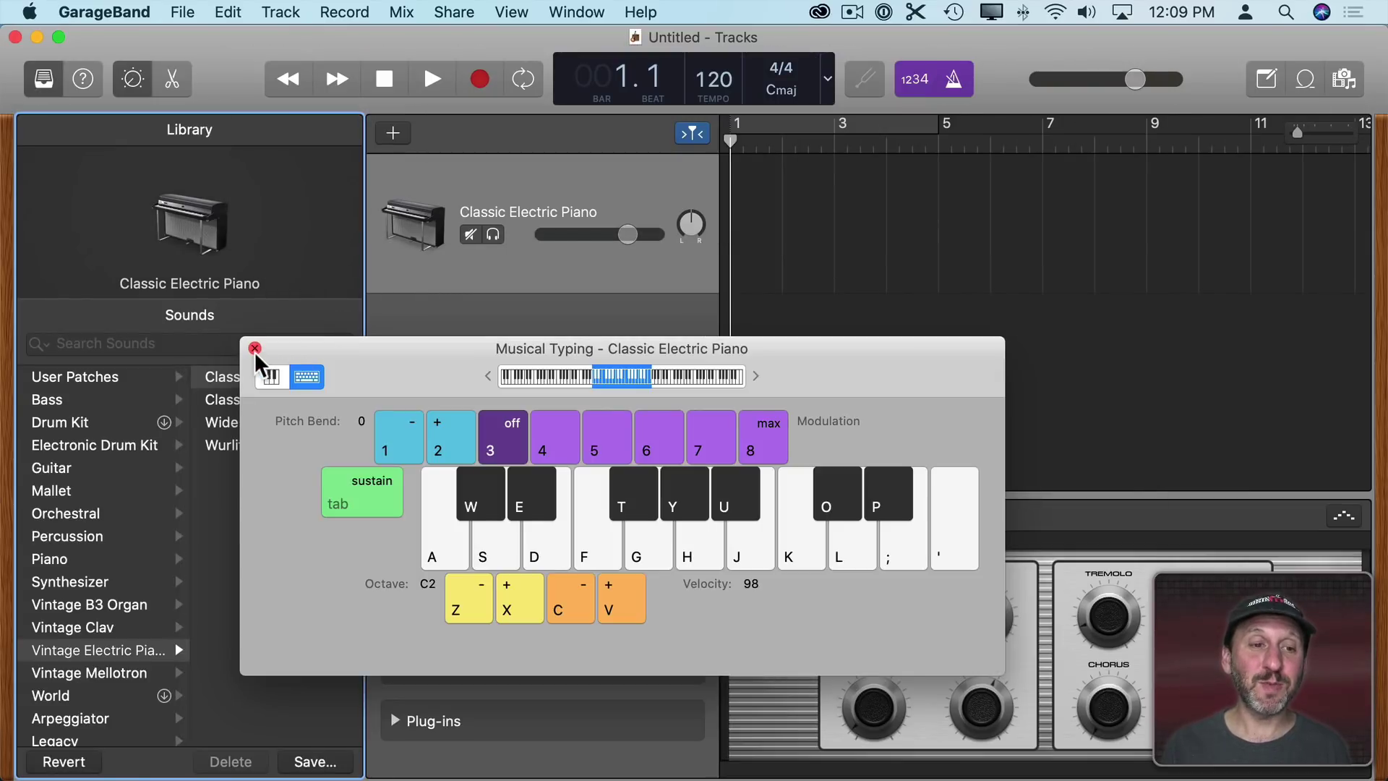
{"action": "left_click", "coordinate": [255, 350]}
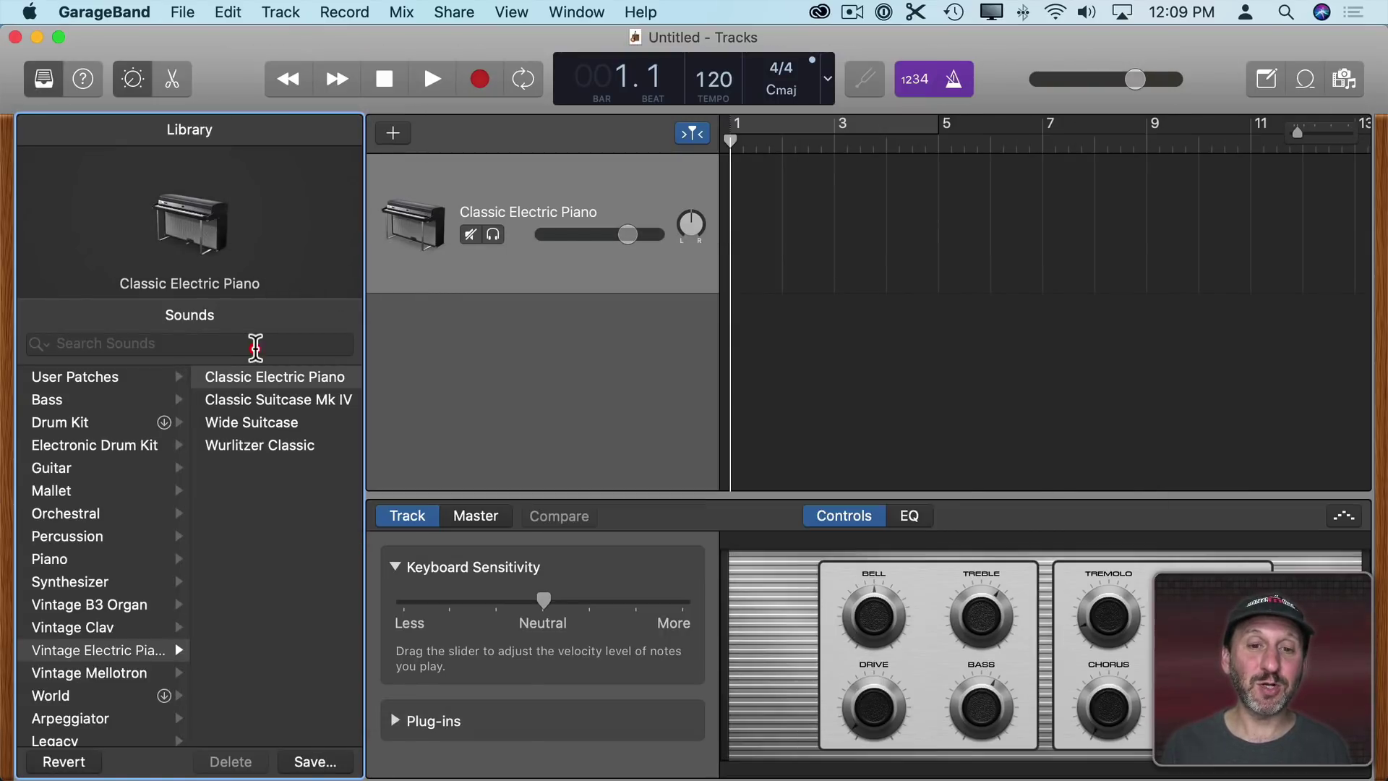
- From the Jazz loops, preview and add 12-8 Jazzy Drumset 05 as a new track
{"action": "left_click", "coordinate": [1309, 78]}
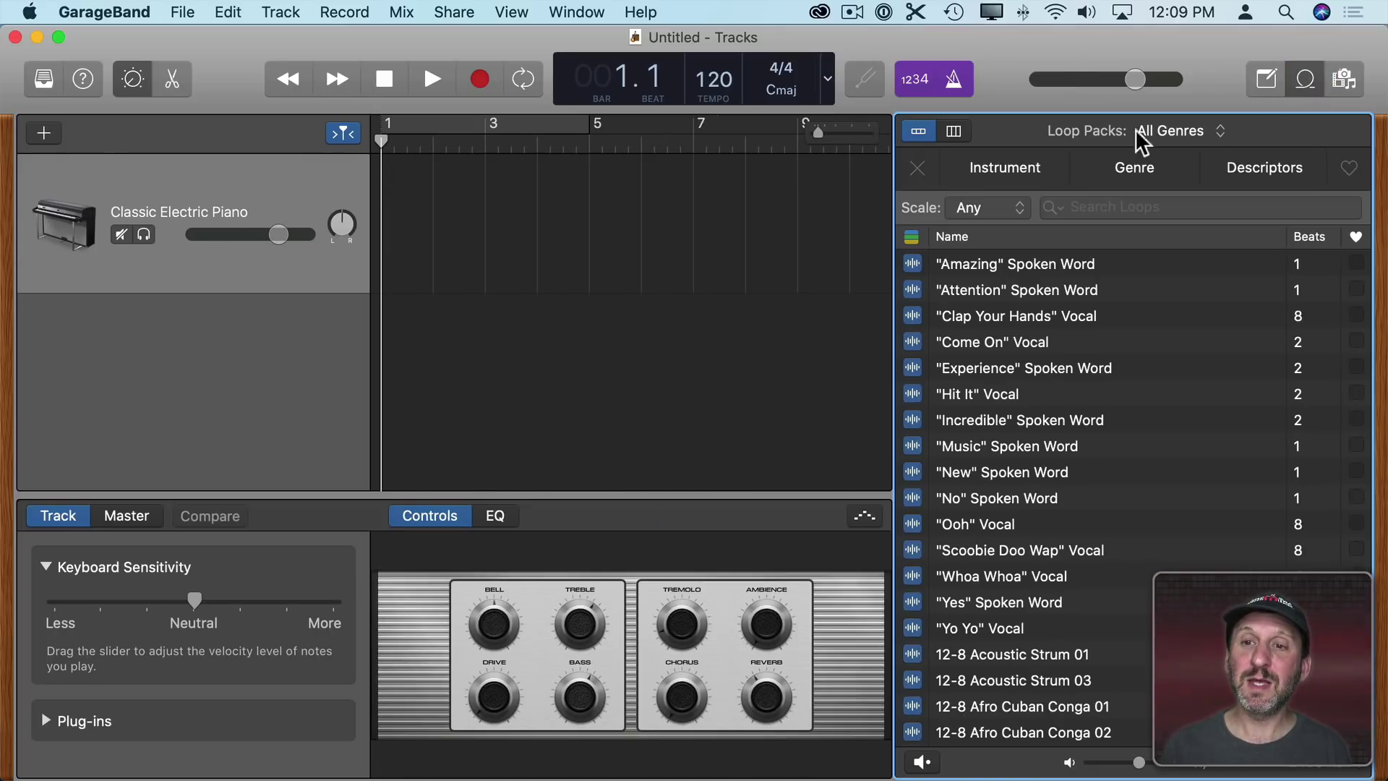
{"action": "left_click", "coordinate": [1134, 167]}
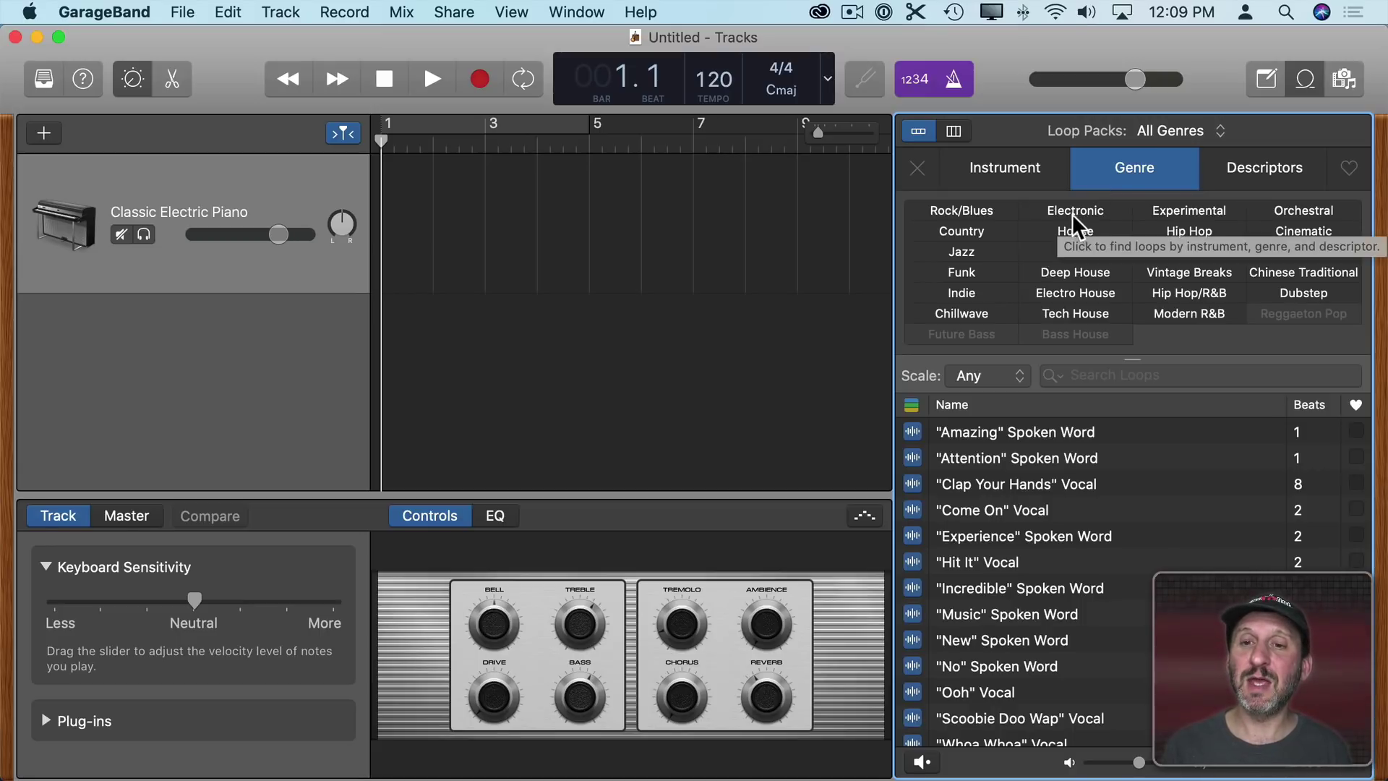
{"action": "left_click", "coordinate": [961, 253]}
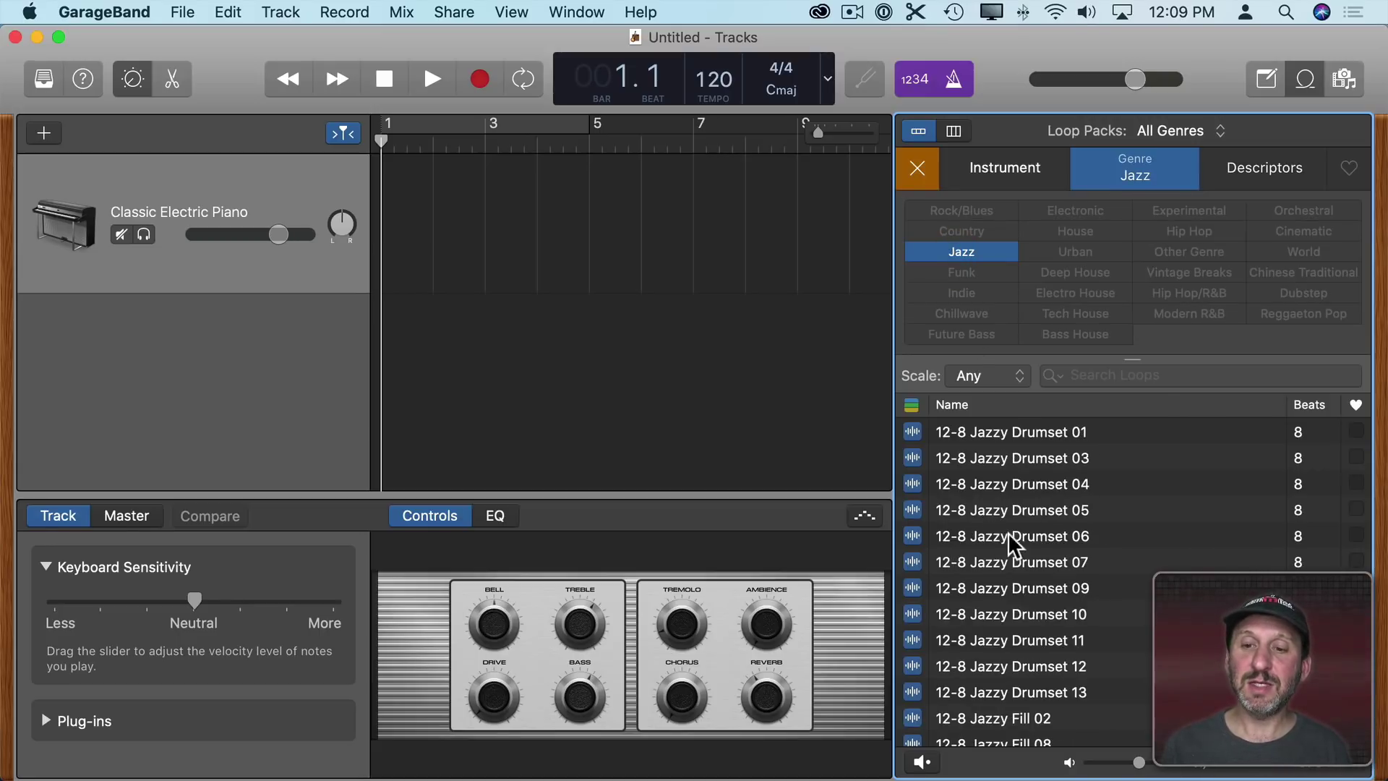
{"action": "left_click", "coordinate": [1028, 511]}
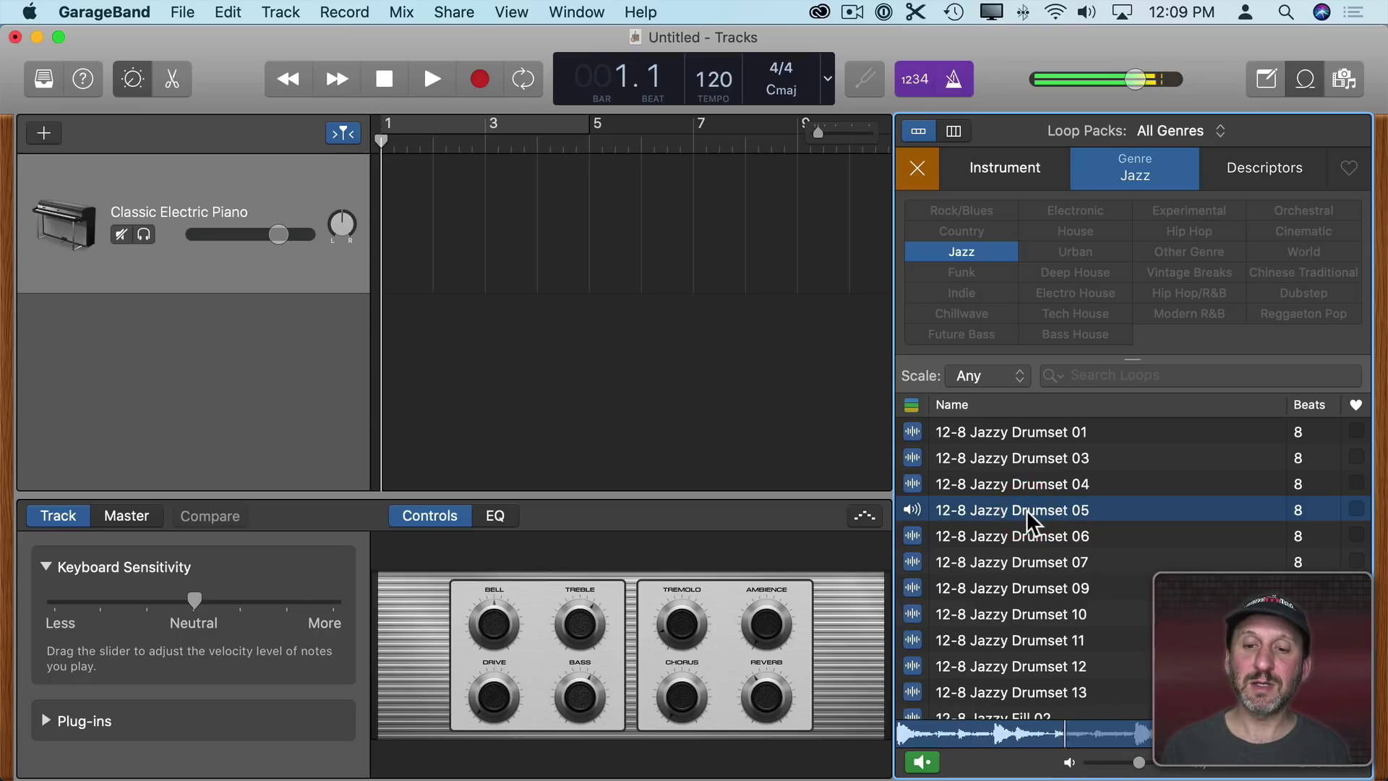
{"action": "left_click", "coordinate": [1024, 511]}
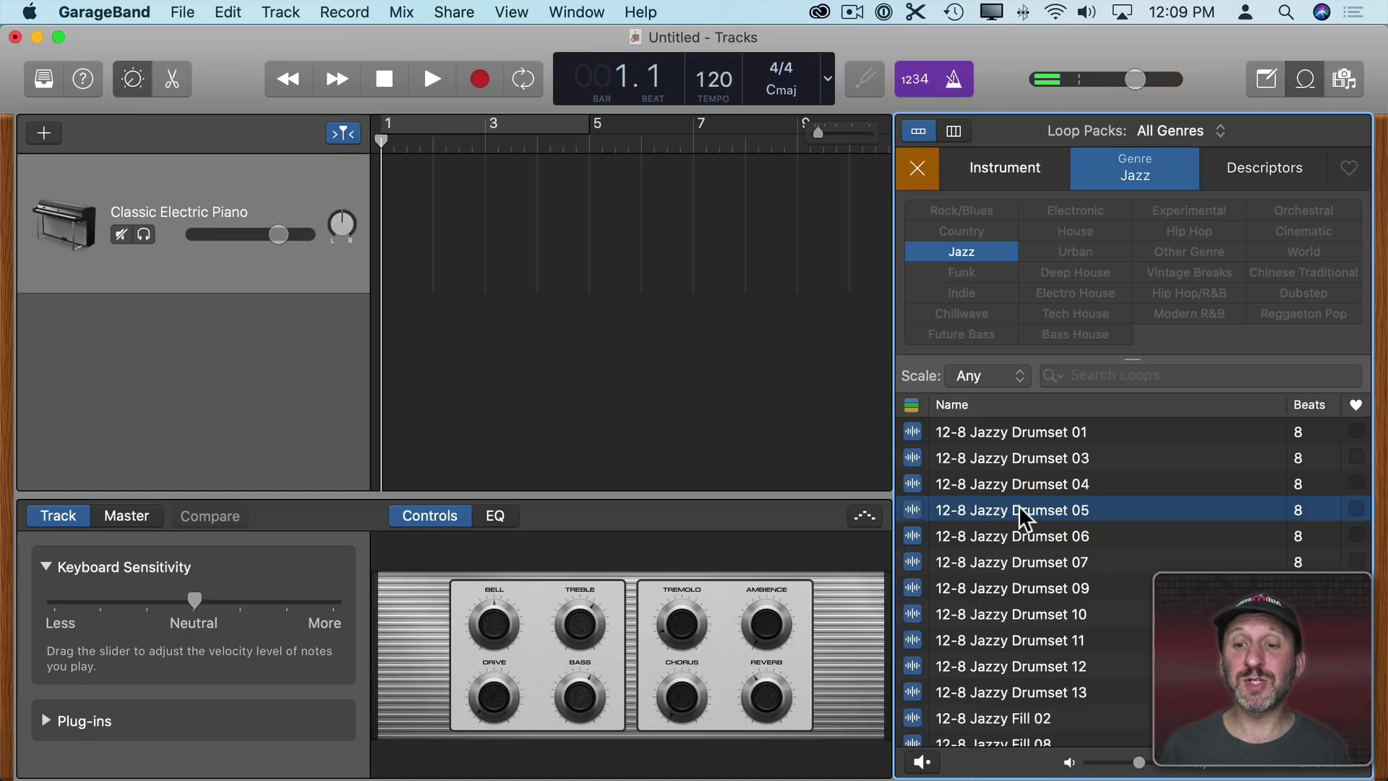
{"action": "left_click_drag", "start_coordinate": [1018, 506], "coordinate": [385, 341]}
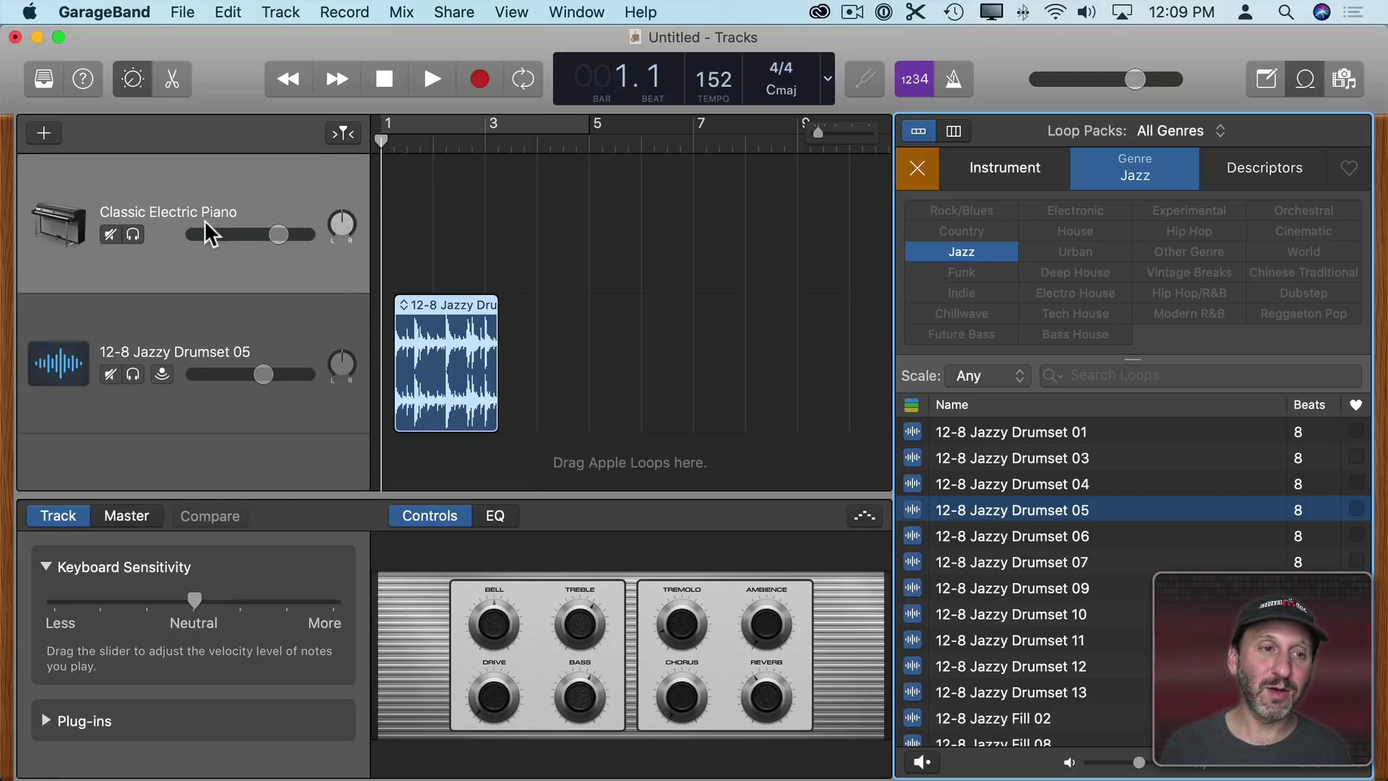
- Delete the Classic Electric Piano track and repeat the drum loop out to bar 9
{"action": "left_click", "coordinate": [197, 191]}
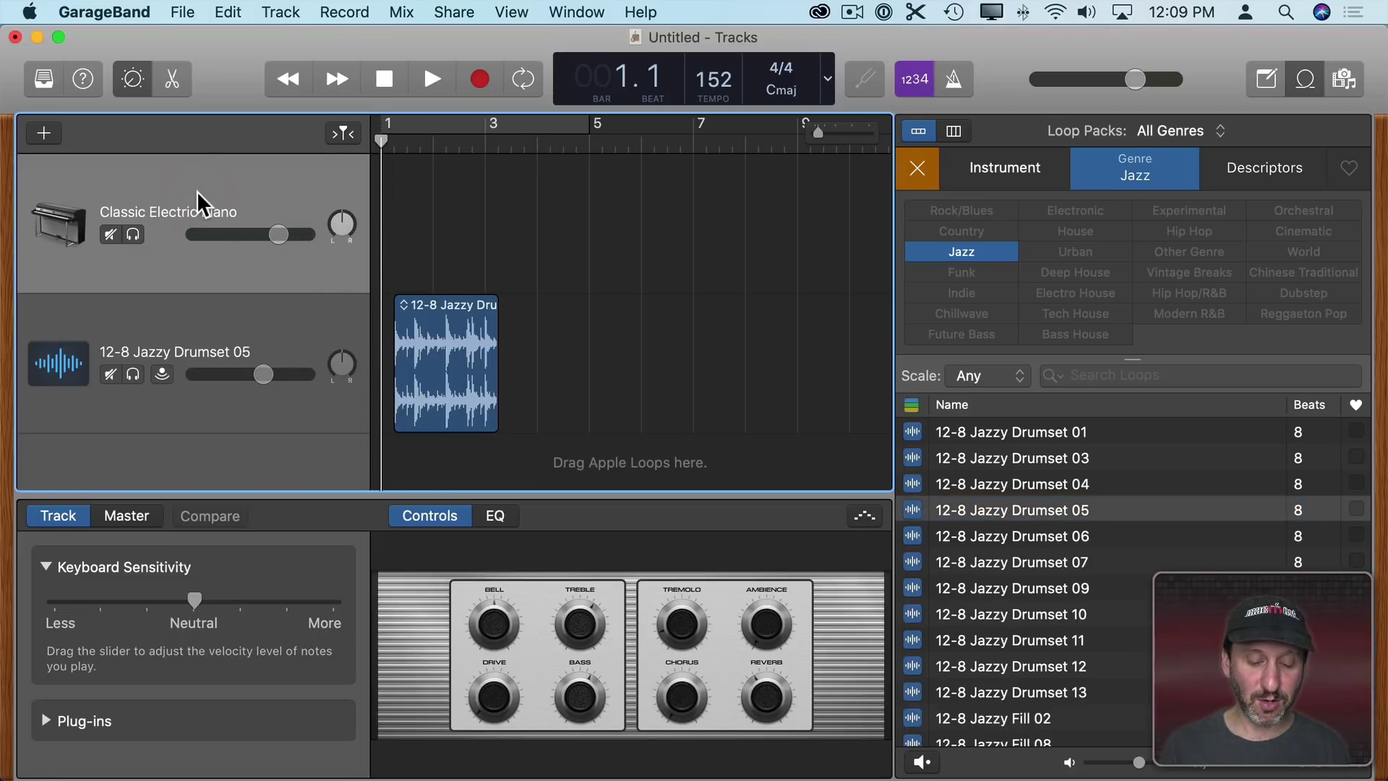
{"action": "key", "text": "super+BackSpace"}
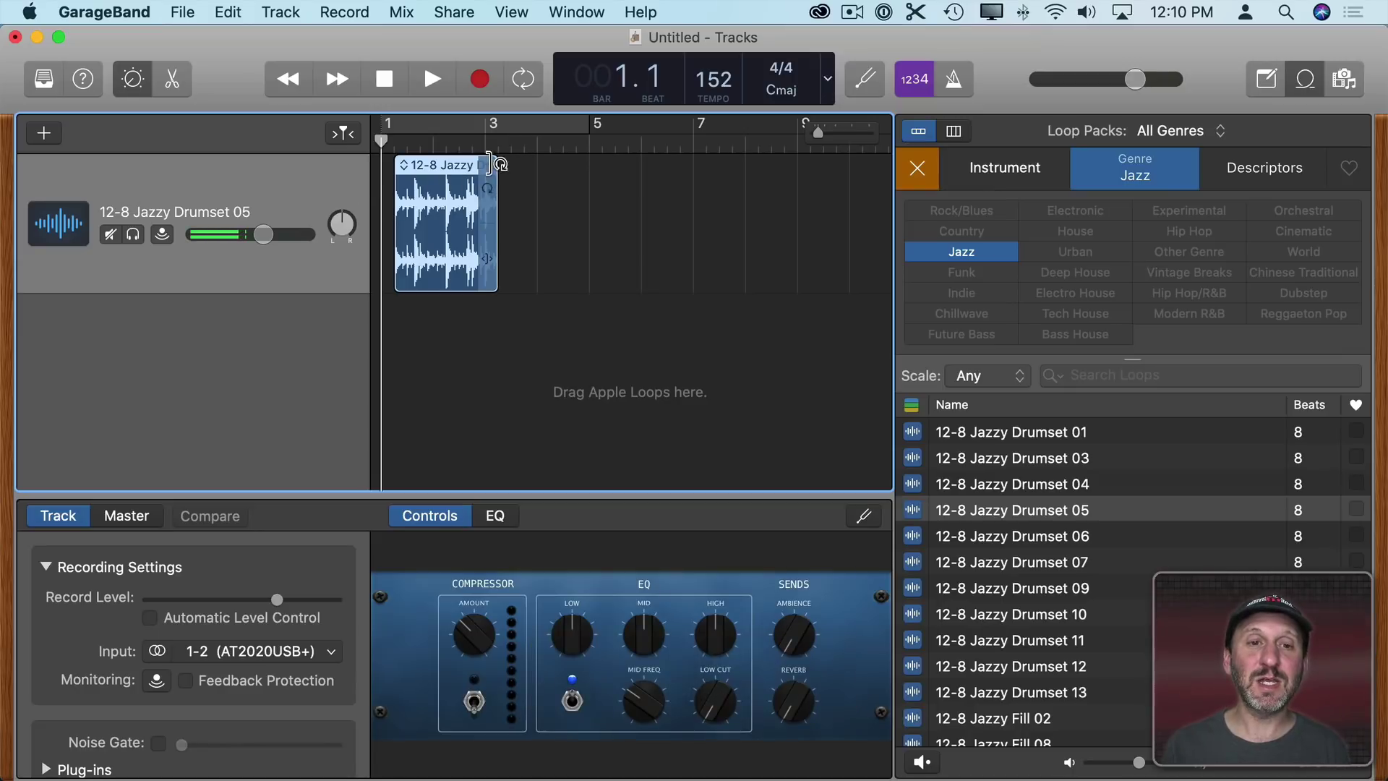
{"action": "left_click_drag", "start_coordinate": [498, 202], "coordinate": [818, 185]}
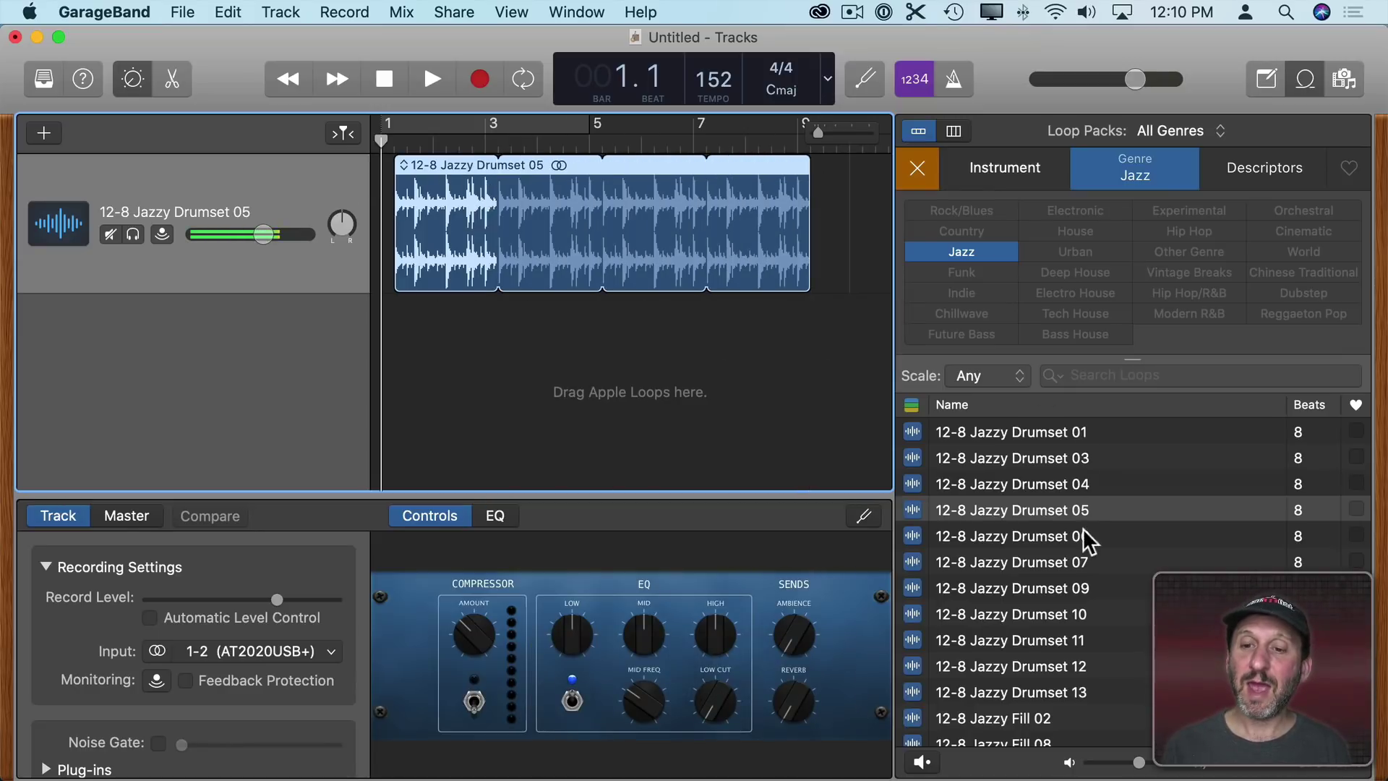
{"action": "scroll", "coordinate": [1083, 528], "scroll_direction": "down", "scroll_amount": 10}
{"action": "scroll", "coordinate": [1082, 528], "scroll_direction": "down", "scroll_amount": 5}
{"action": "scroll", "coordinate": [1084, 529], "scroll_direction": "down", "scroll_amount": 5}
{"action": "scroll", "coordinate": [1083, 529], "scroll_direction": "down", "scroll_amount": 3}
{"action": "scroll", "coordinate": [1006, 603], "scroll_direction": "down", "scroll_amount": 4}
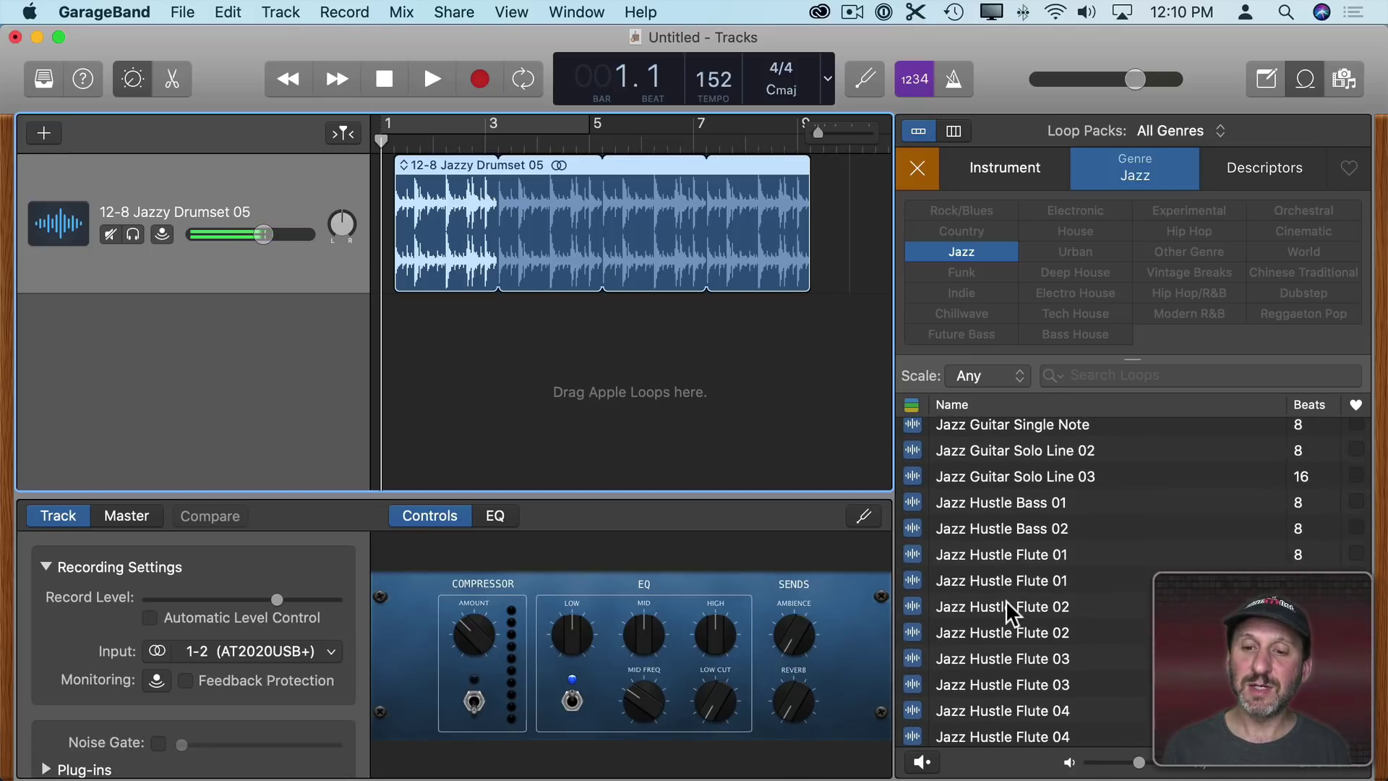
- Add Jazz Hustle Bass 01, shortening it to end at bar 5 and starting it at bar 3
{"action": "left_click", "coordinate": [998, 502]}
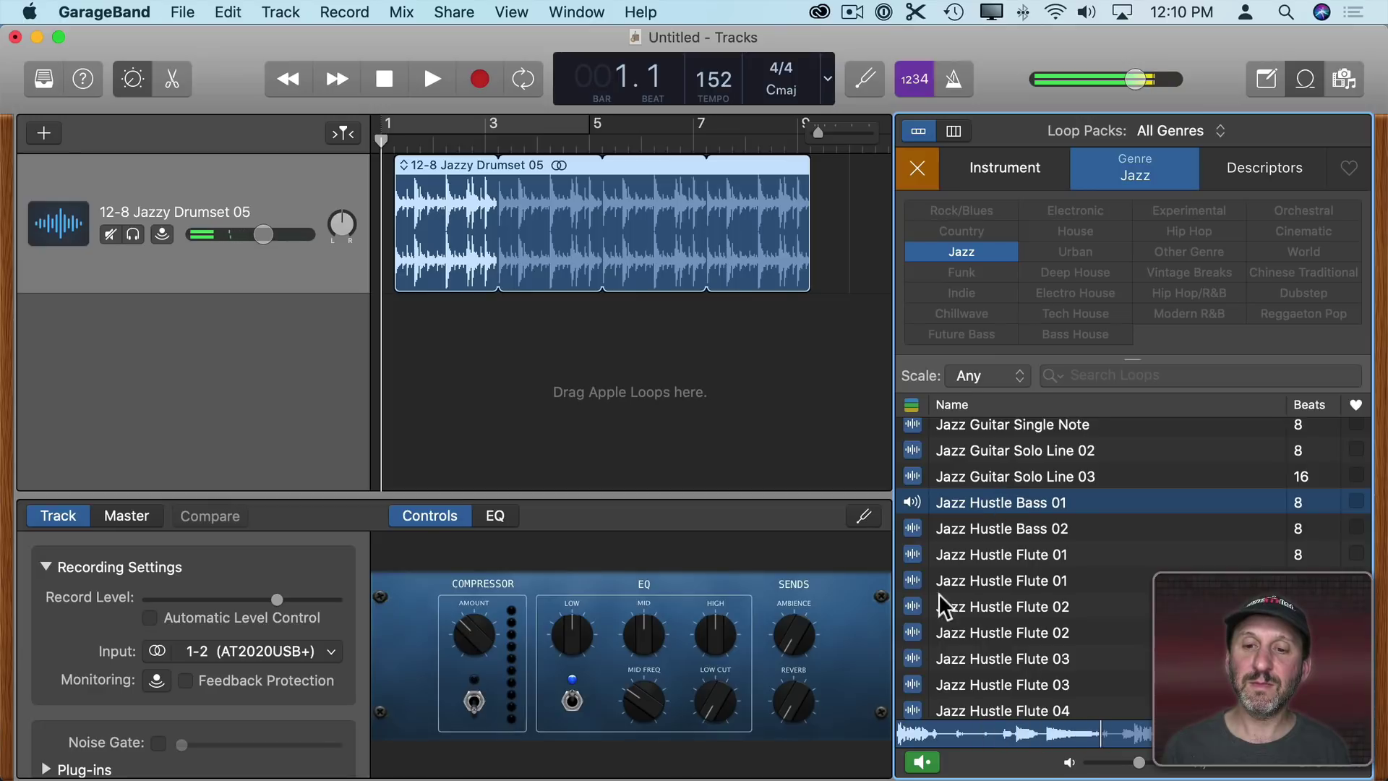
{"action": "left_click_drag", "start_coordinate": [998, 503], "coordinate": [397, 354]}
{"action": "left_click_drag", "start_coordinate": [495, 311], "coordinate": [809, 312]}
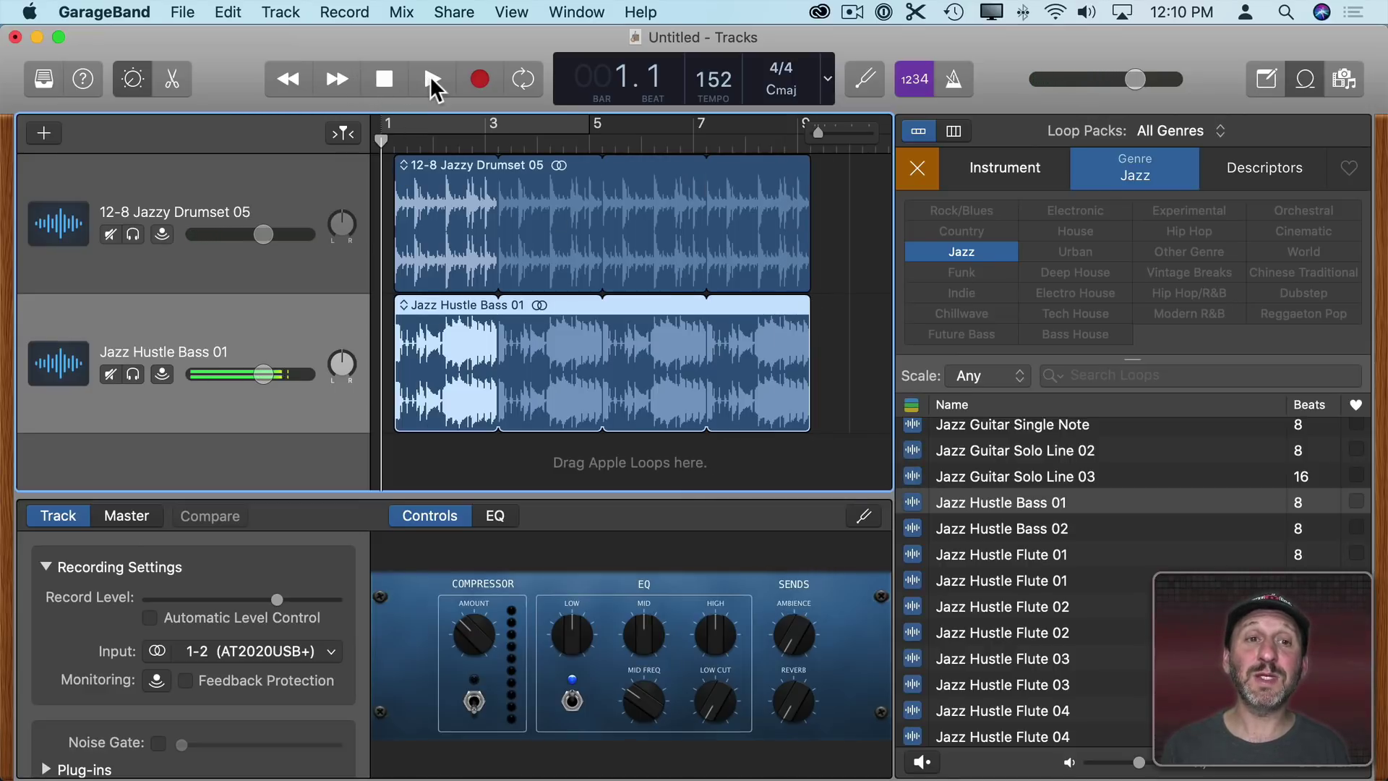
{"action": "left_click", "coordinate": [430, 79]}
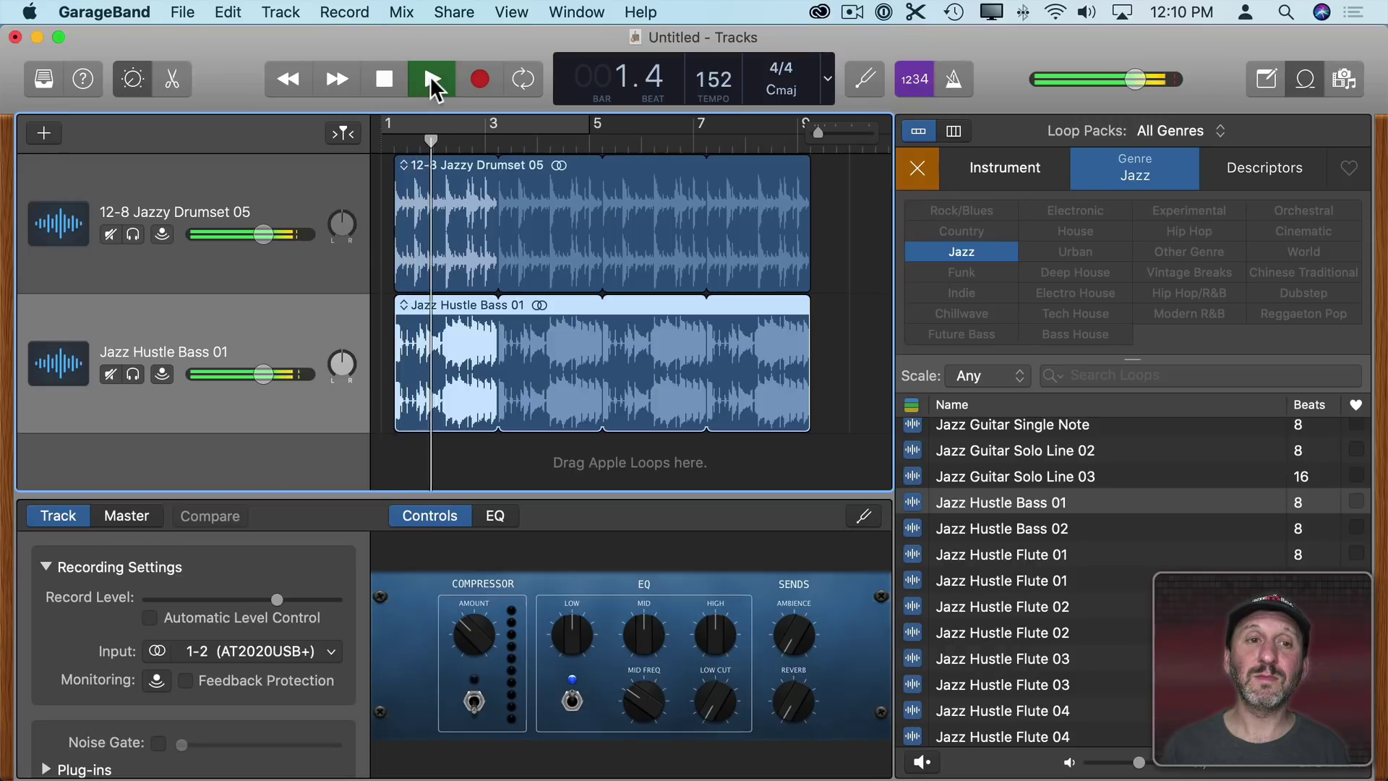
{"action": "left_click", "coordinate": [383, 79]}
{"action": "scroll", "coordinate": [1024, 641], "scroll_direction": "down", "scroll_amount": 2}
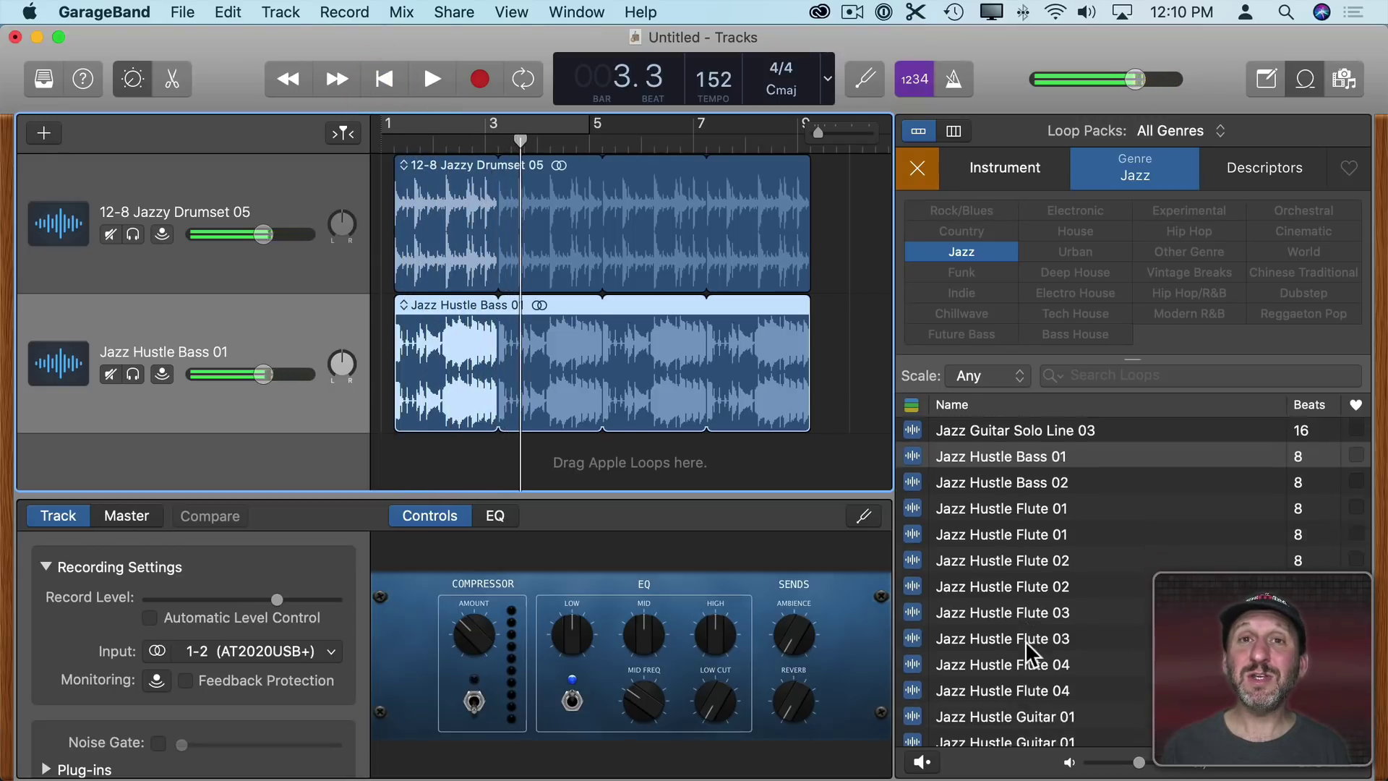
{"action": "scroll", "coordinate": [1025, 642], "scroll_direction": "down", "scroll_amount": 5}
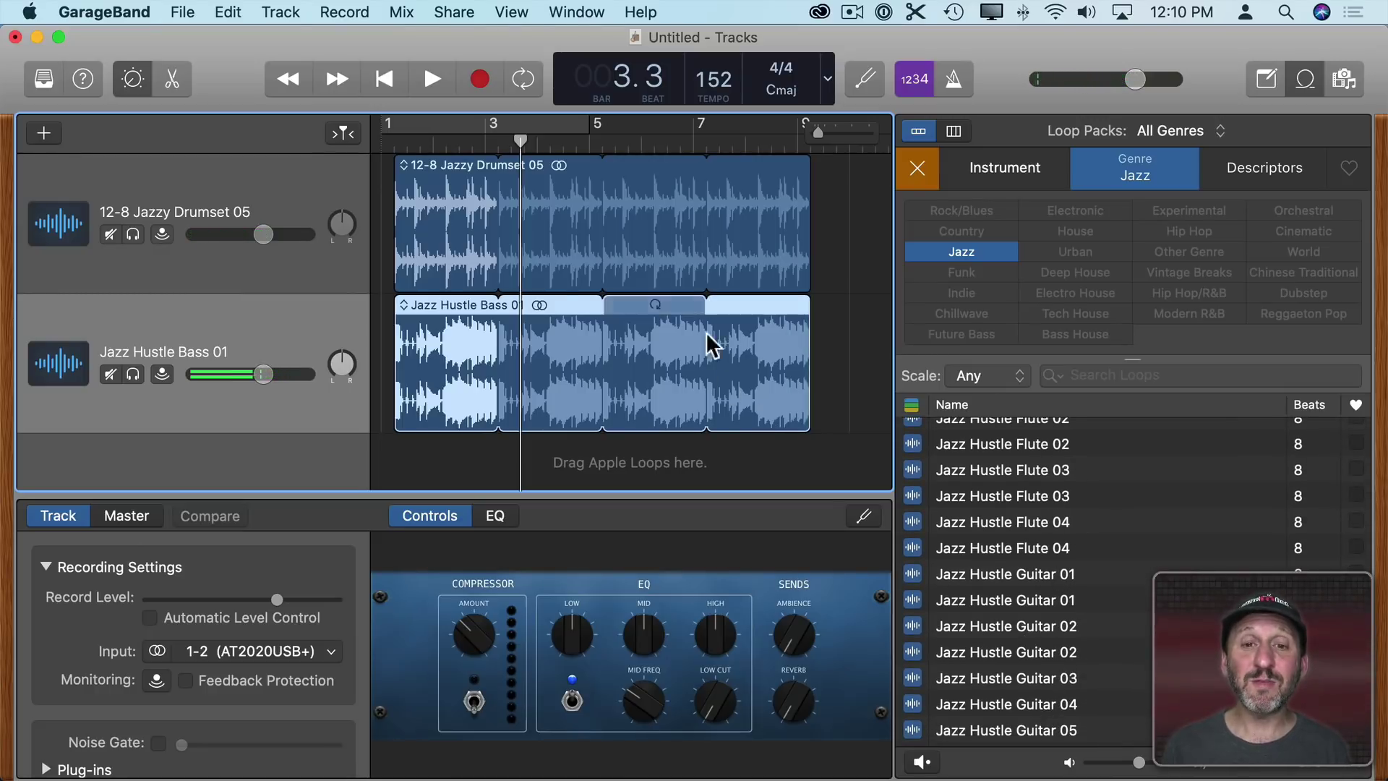
{"action": "left_click_drag", "start_coordinate": [809, 314], "coordinate": [603, 313]}
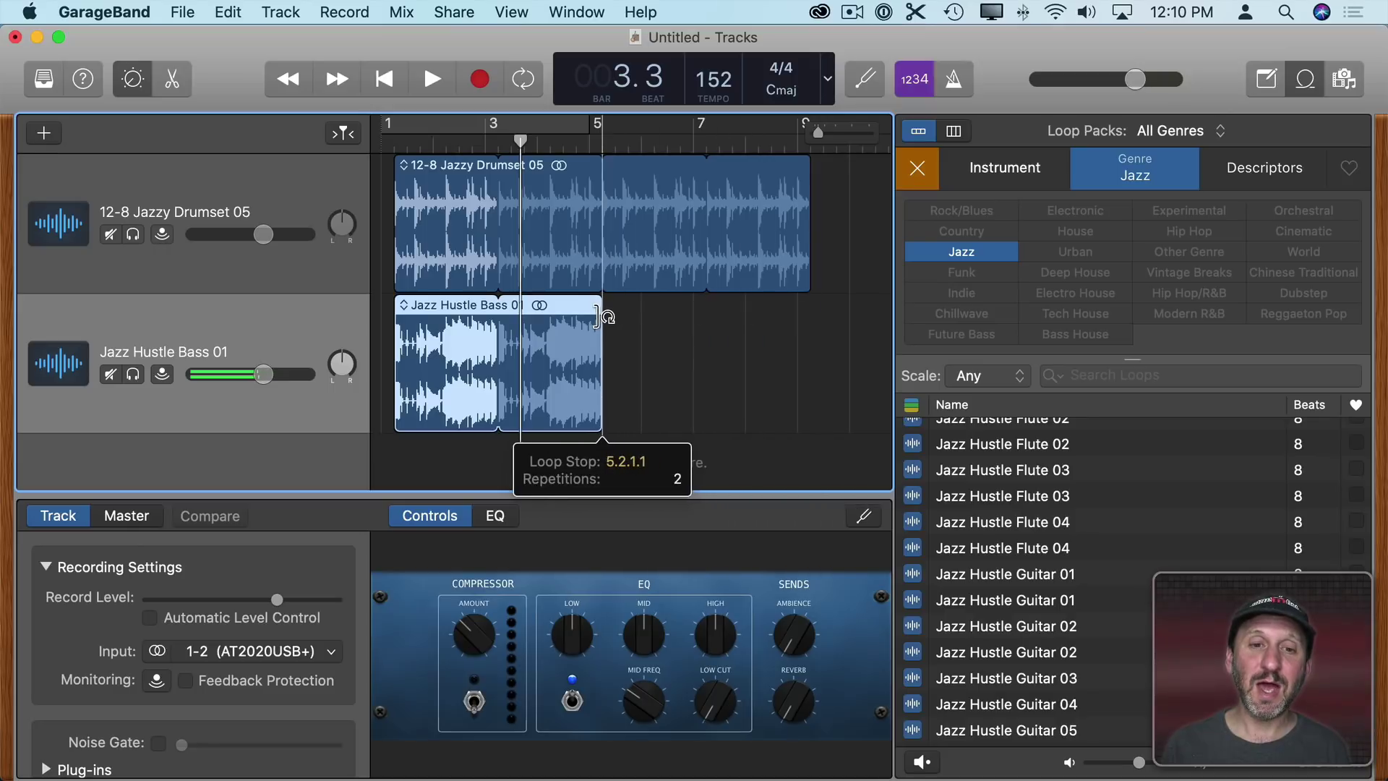
{"action": "left_click_drag", "start_coordinate": [436, 308], "coordinate": [542, 309]}
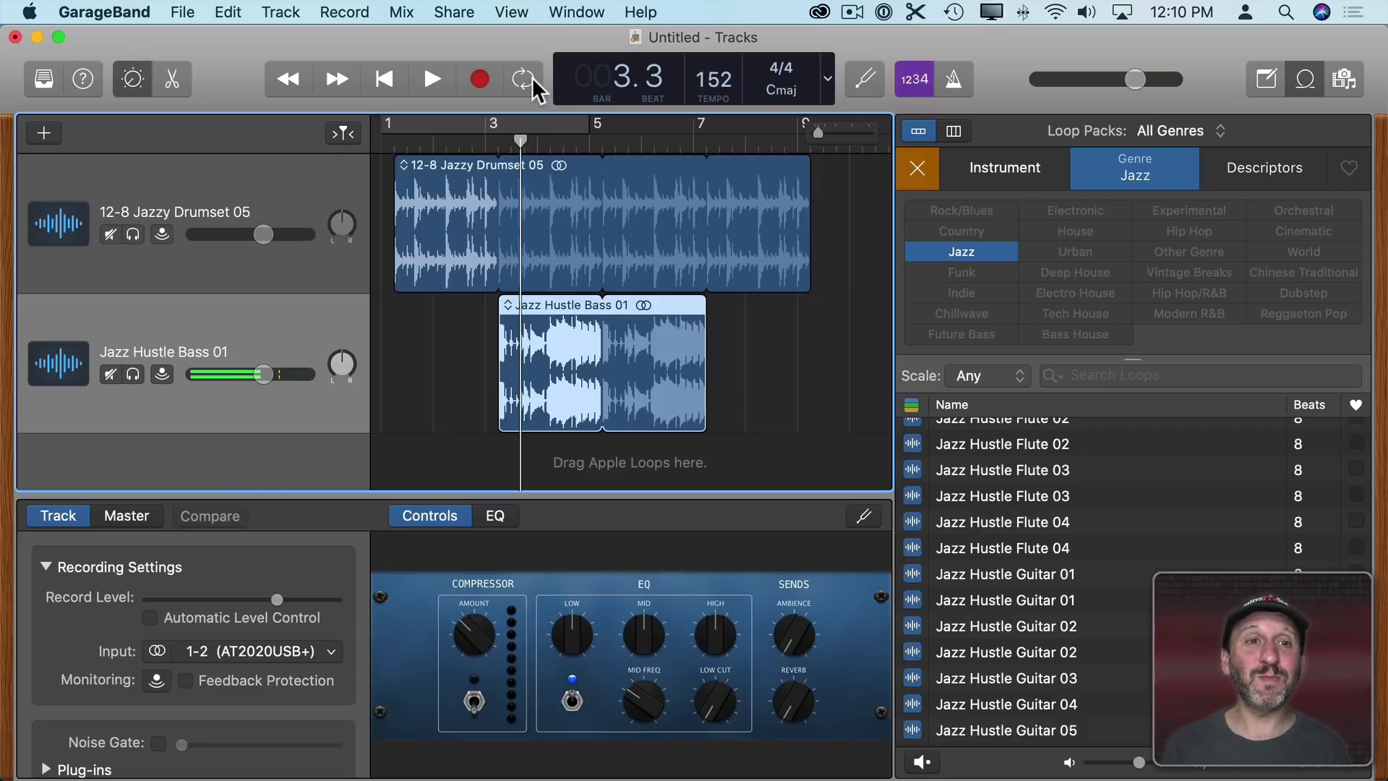
- Open the Share menu and dismiss it without exporting
{"action": "left_click", "coordinate": [454, 12]}
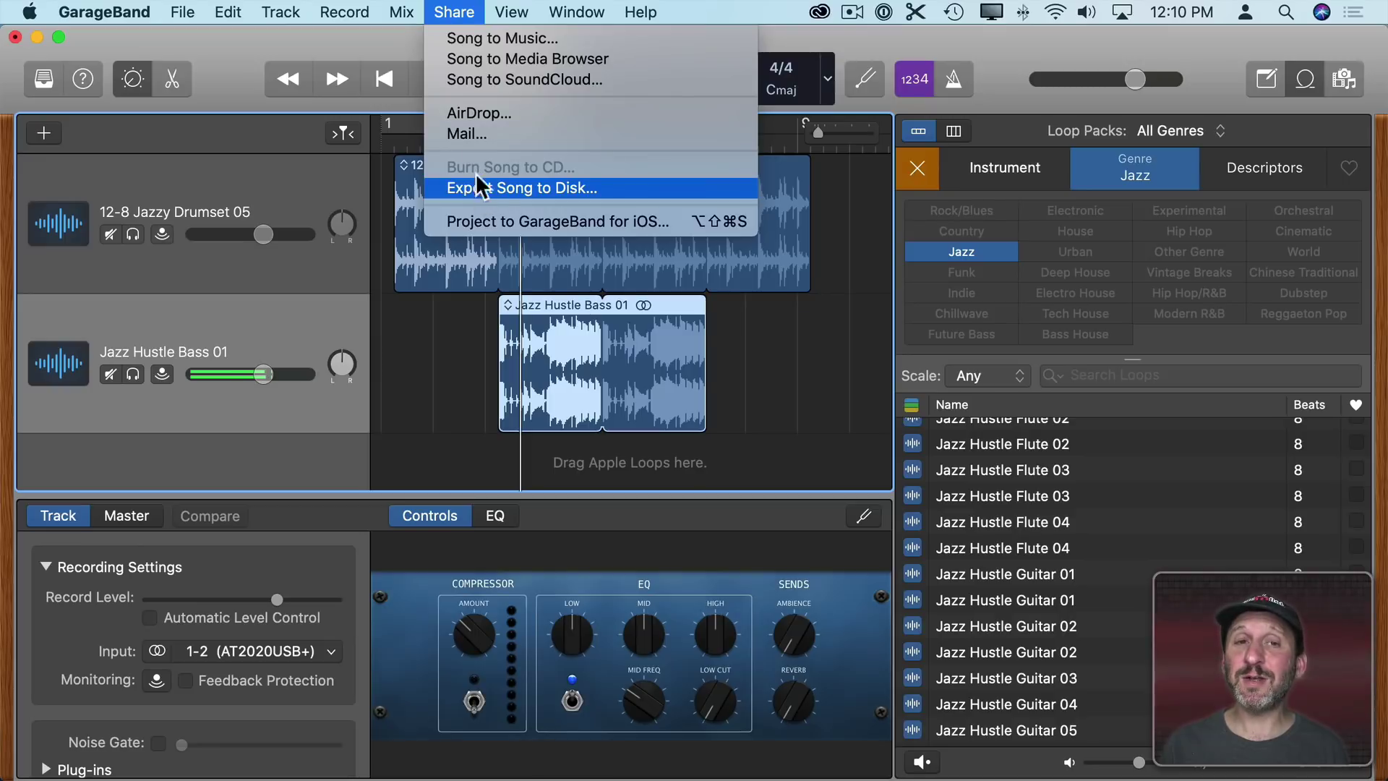
{"action": "left_click", "coordinate": [460, 12]}
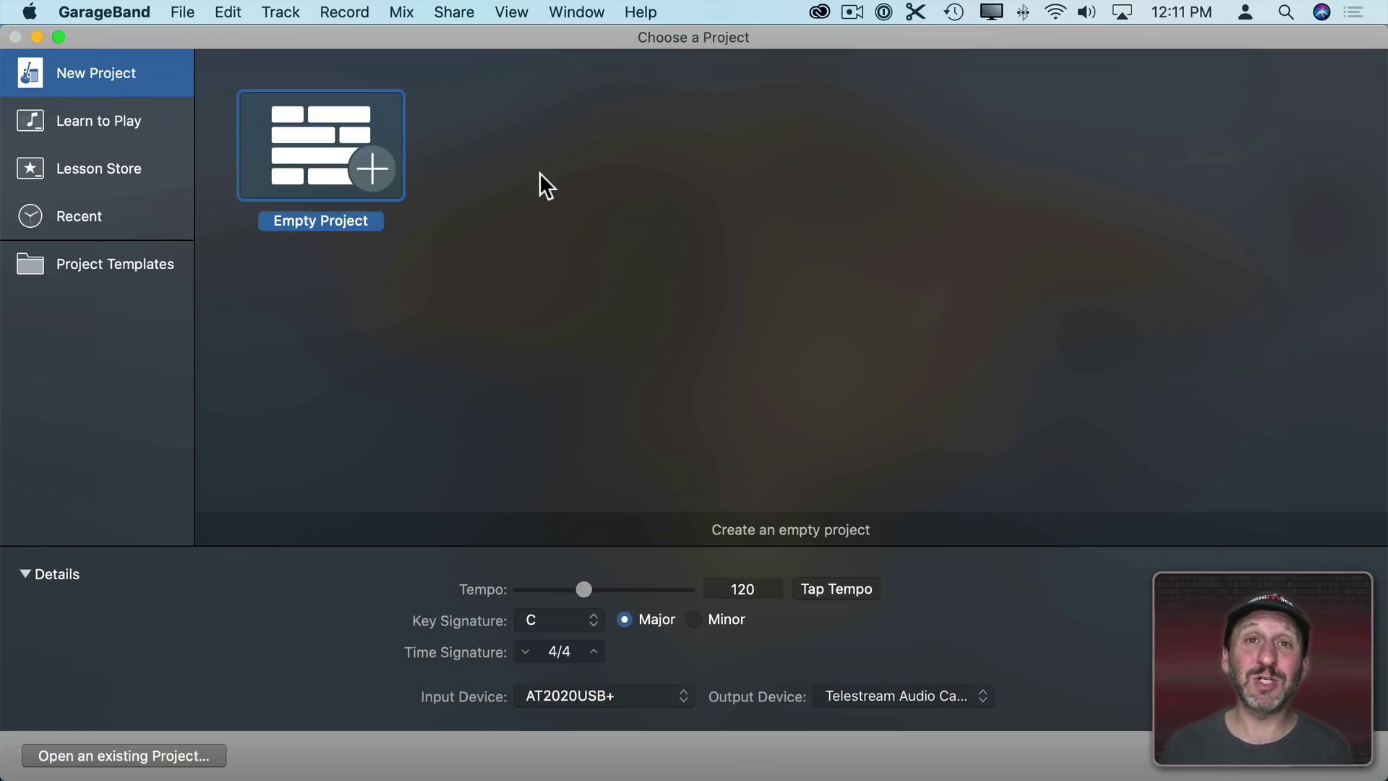
- Create an empty project with a Classic Electric Piano track and drop in beethoven_ode_to_joy.mid
{"action": "double_click", "coordinate": [375, 172]}
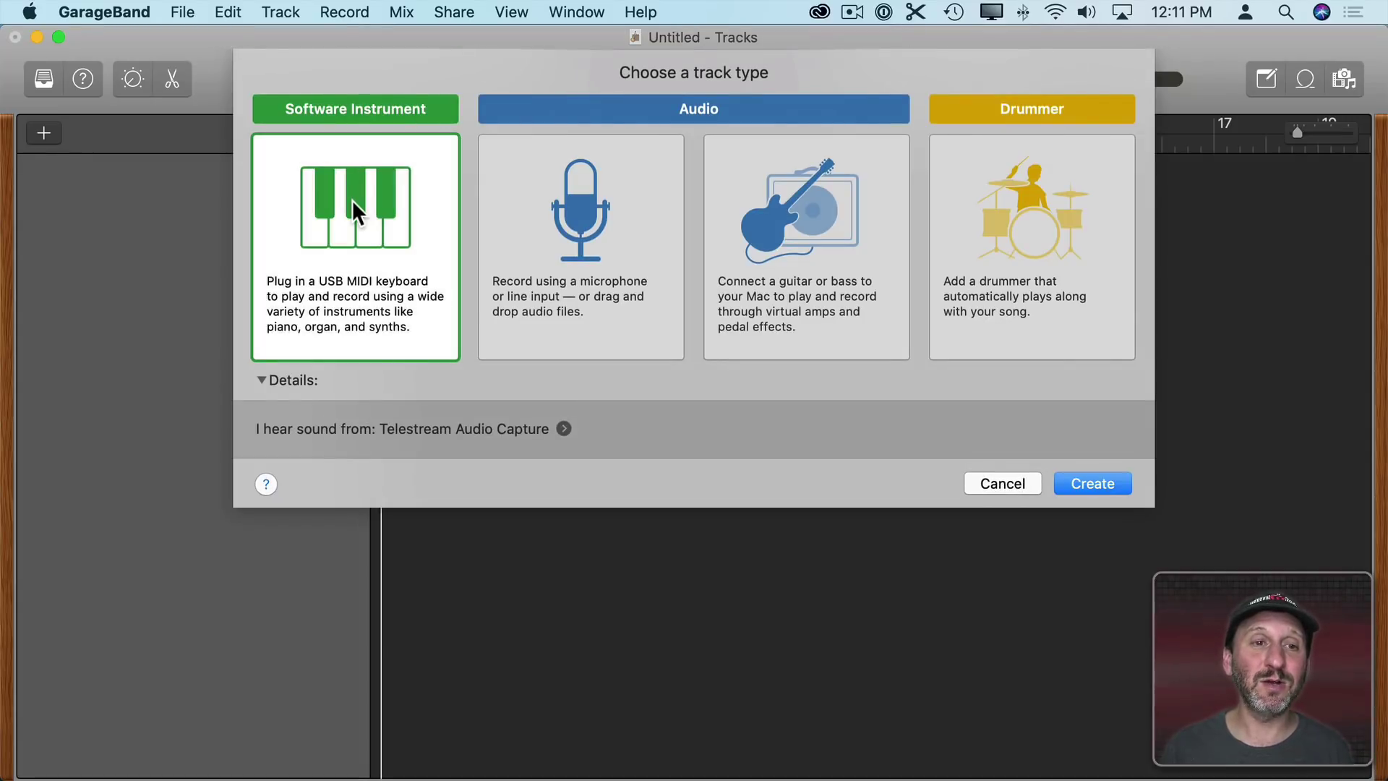
{"action": "double_click", "coordinate": [353, 199]}
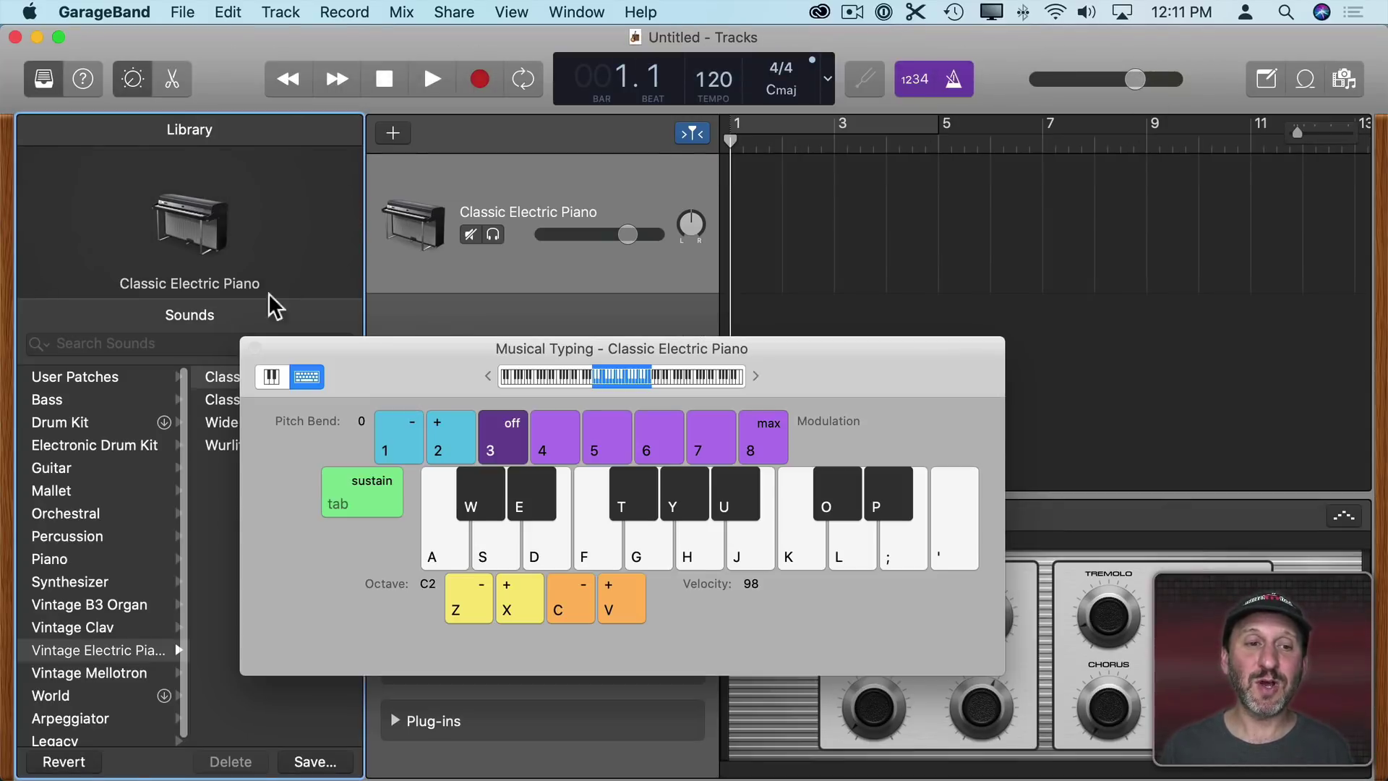
{"action": "left_click", "coordinate": [255, 347]}
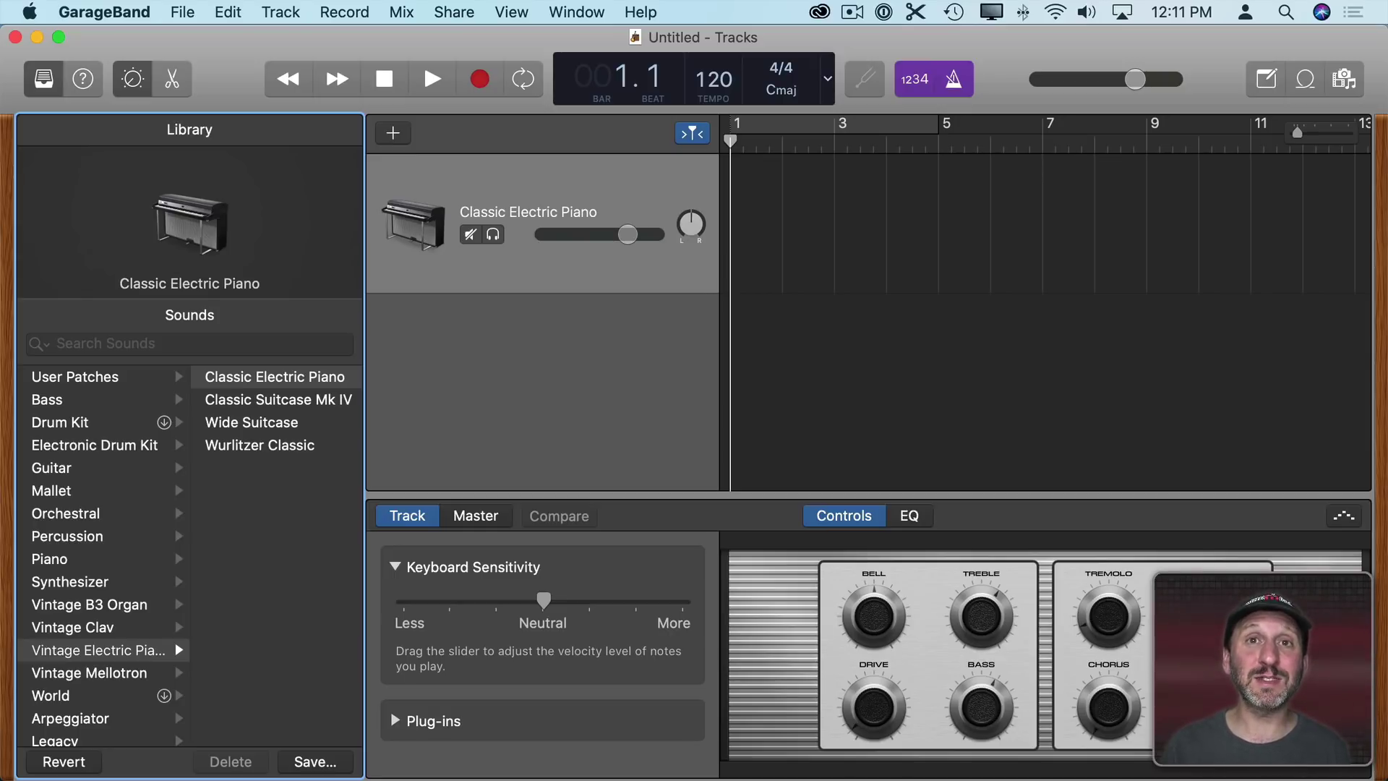
{"action": "mouse_move", "coordinate": [407, 135]}
{"action": "left_mouse_down"}
{"action": "mouse_move", "coordinate": [839, 234]}
{"action": "mouse_move", "coordinate": [730, 329]}
{"action": "left_mouse_up"}
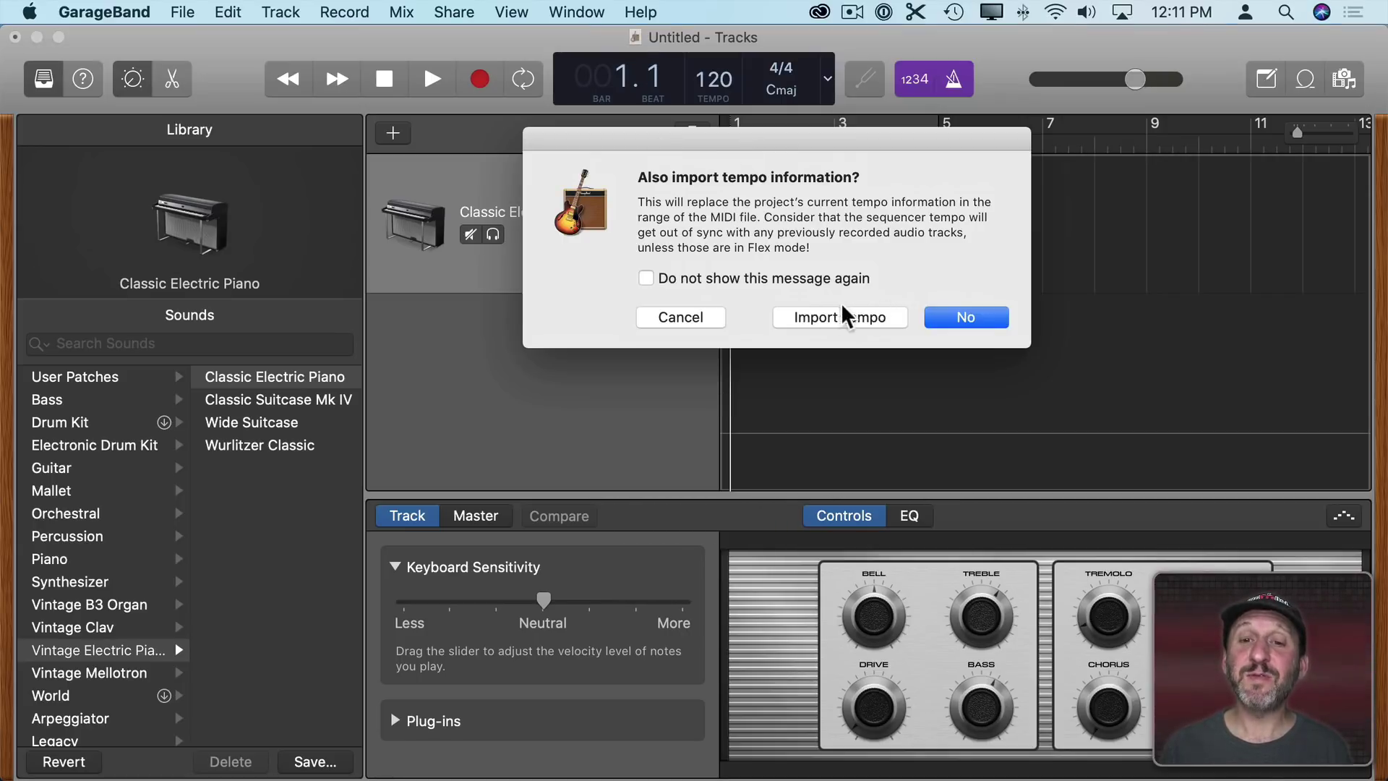
- Take the tempo (149) from the MIDI file, audition the song, and switch off the metronome
{"action": "left_click", "coordinate": [840, 316]}
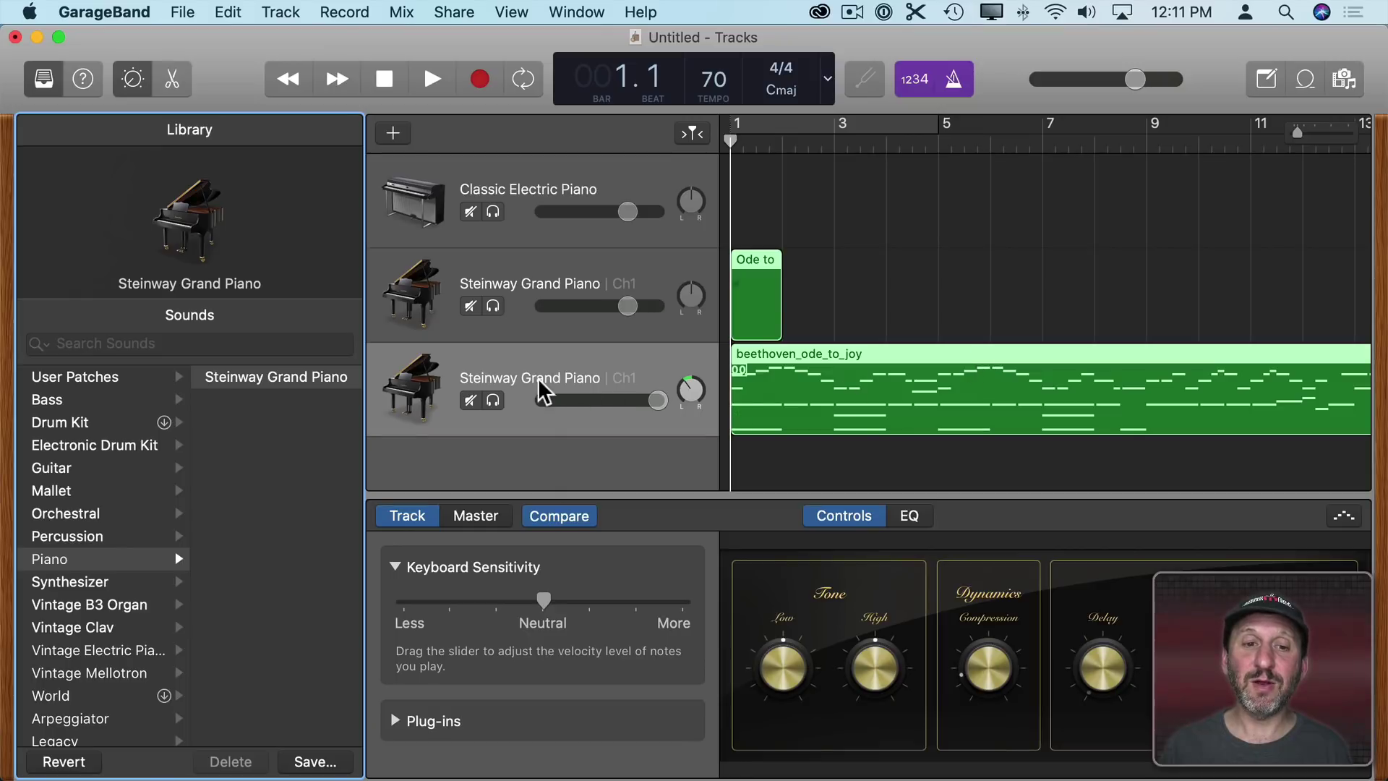
{"action": "left_click", "coordinate": [433, 79]}
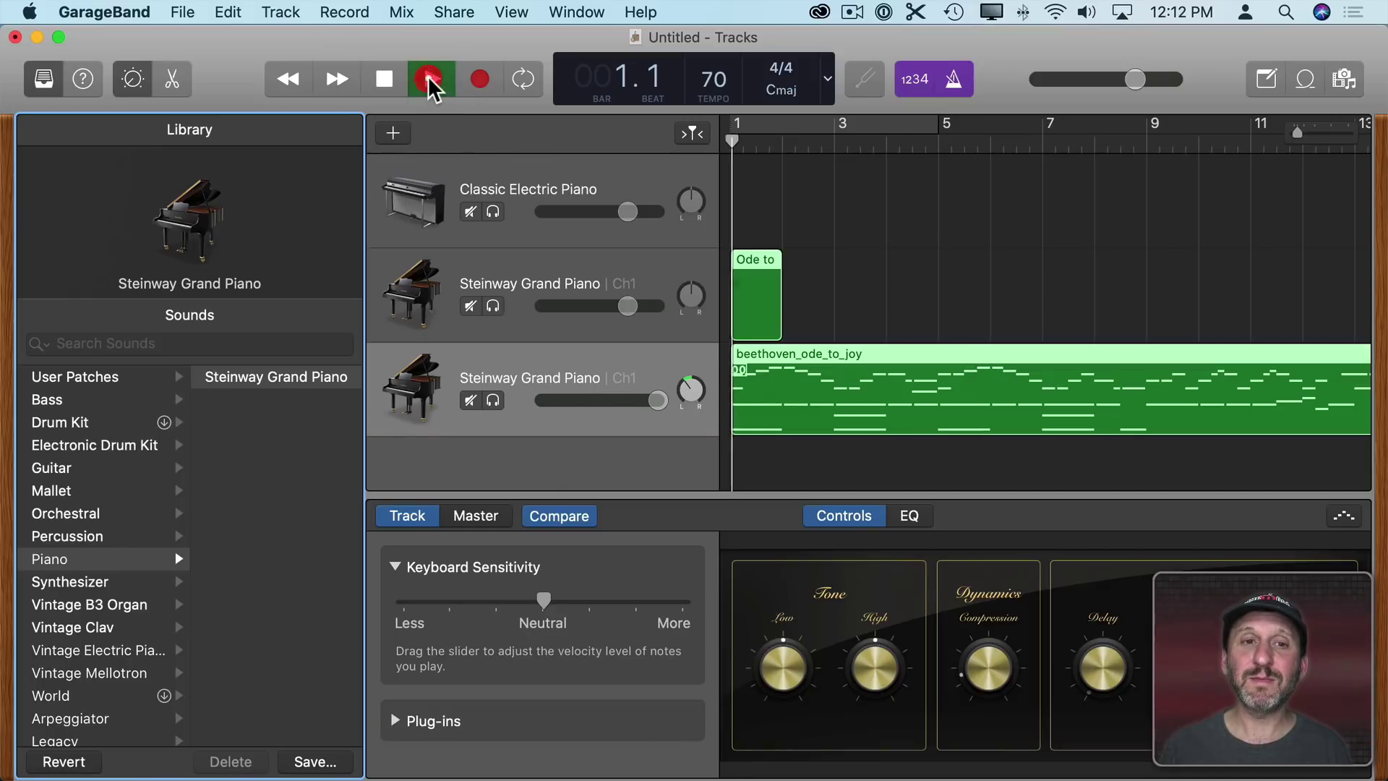
{"action": "left_click", "coordinate": [386, 79]}
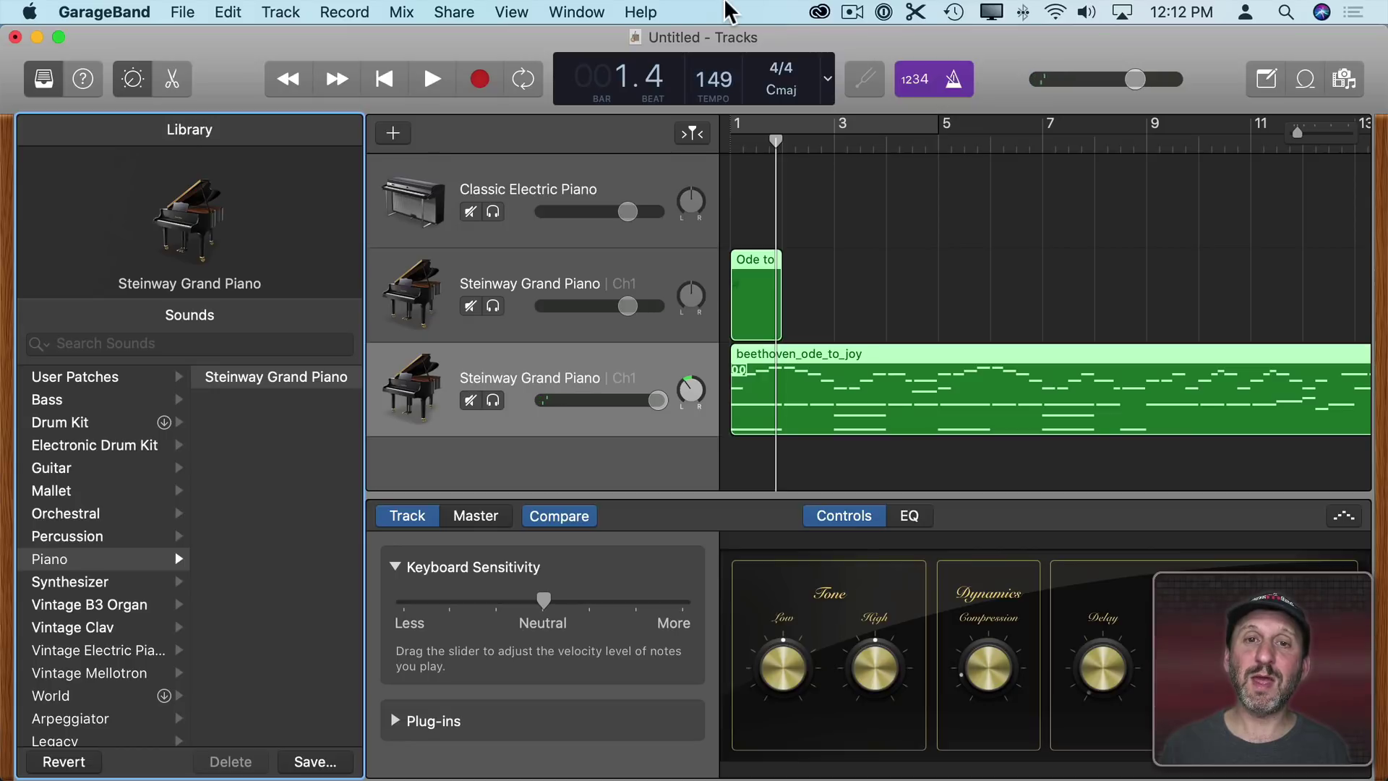
{"action": "left_click", "coordinate": [433, 80]}
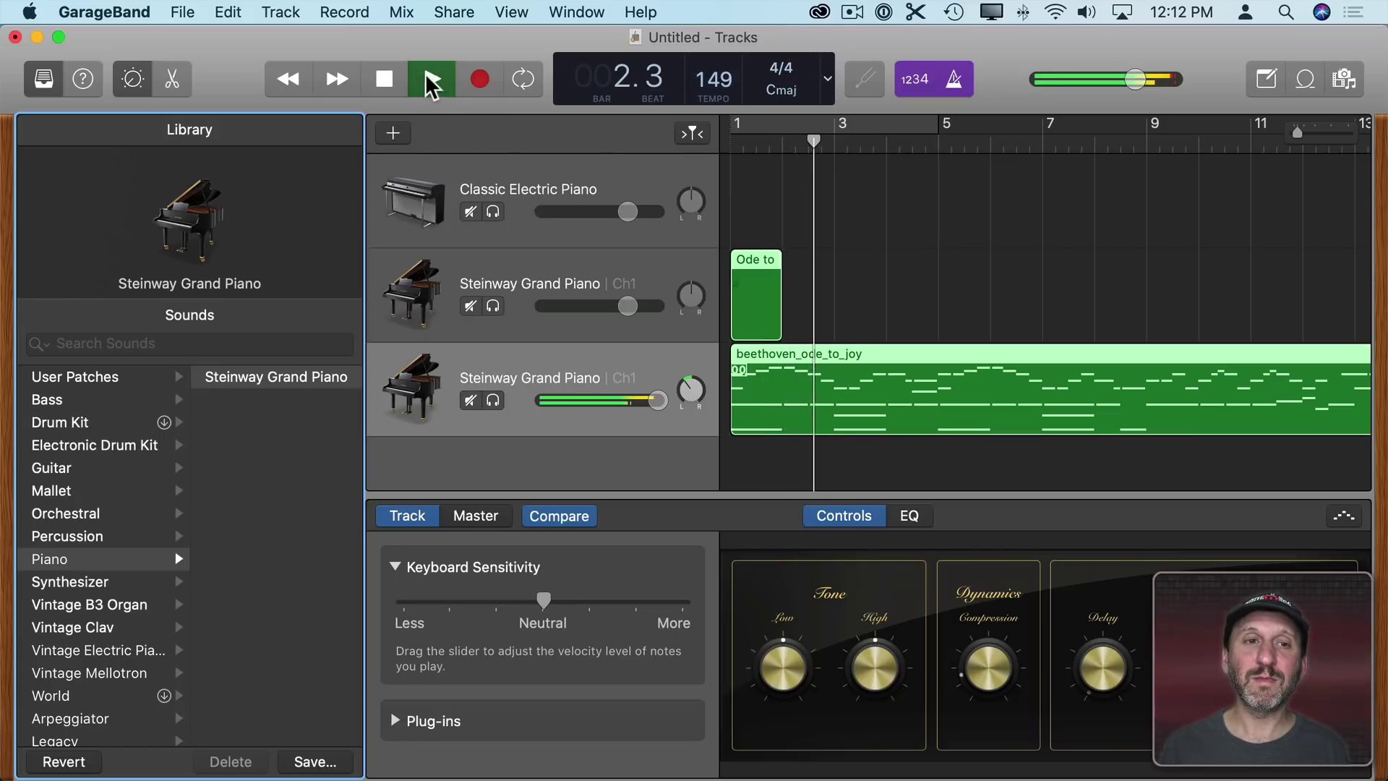
{"action": "left_click", "coordinate": [955, 78]}
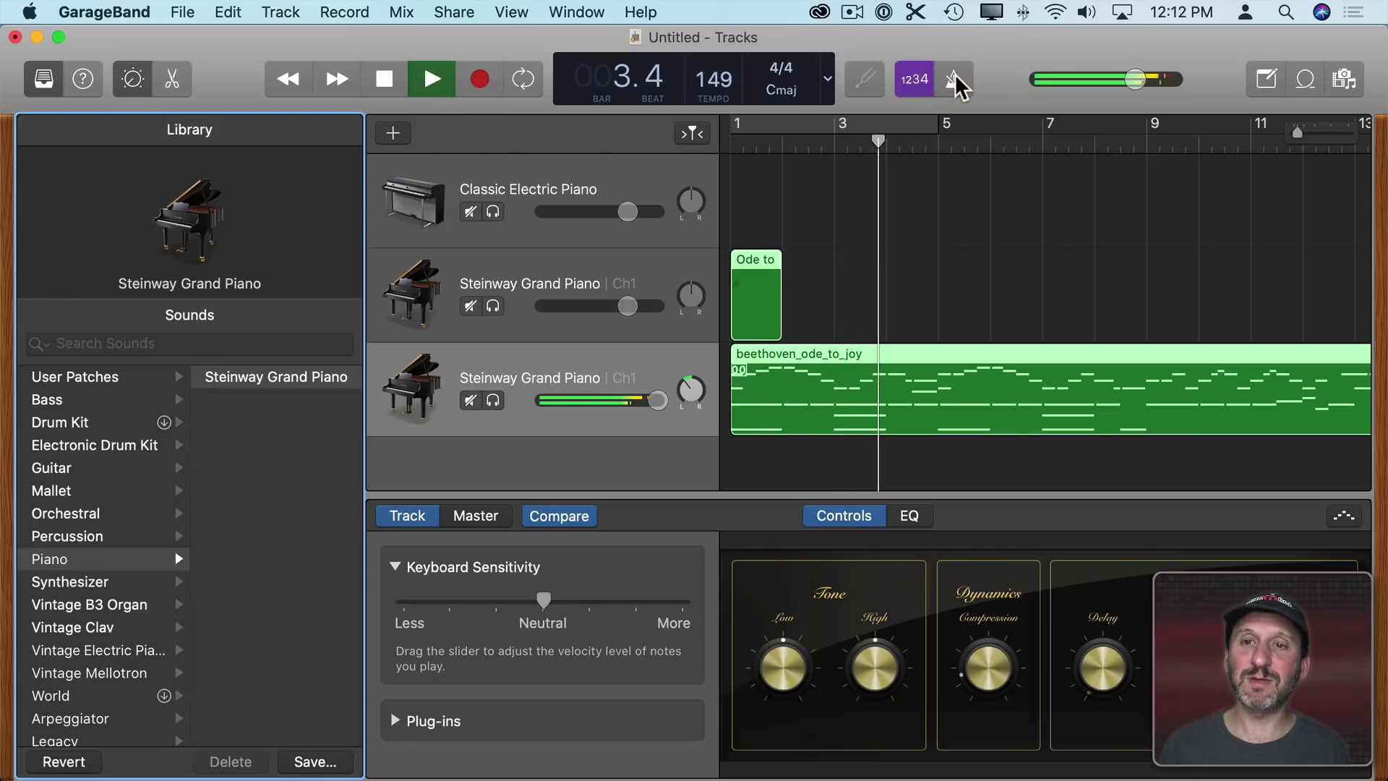
{"action": "left_click", "coordinate": [384, 78]}
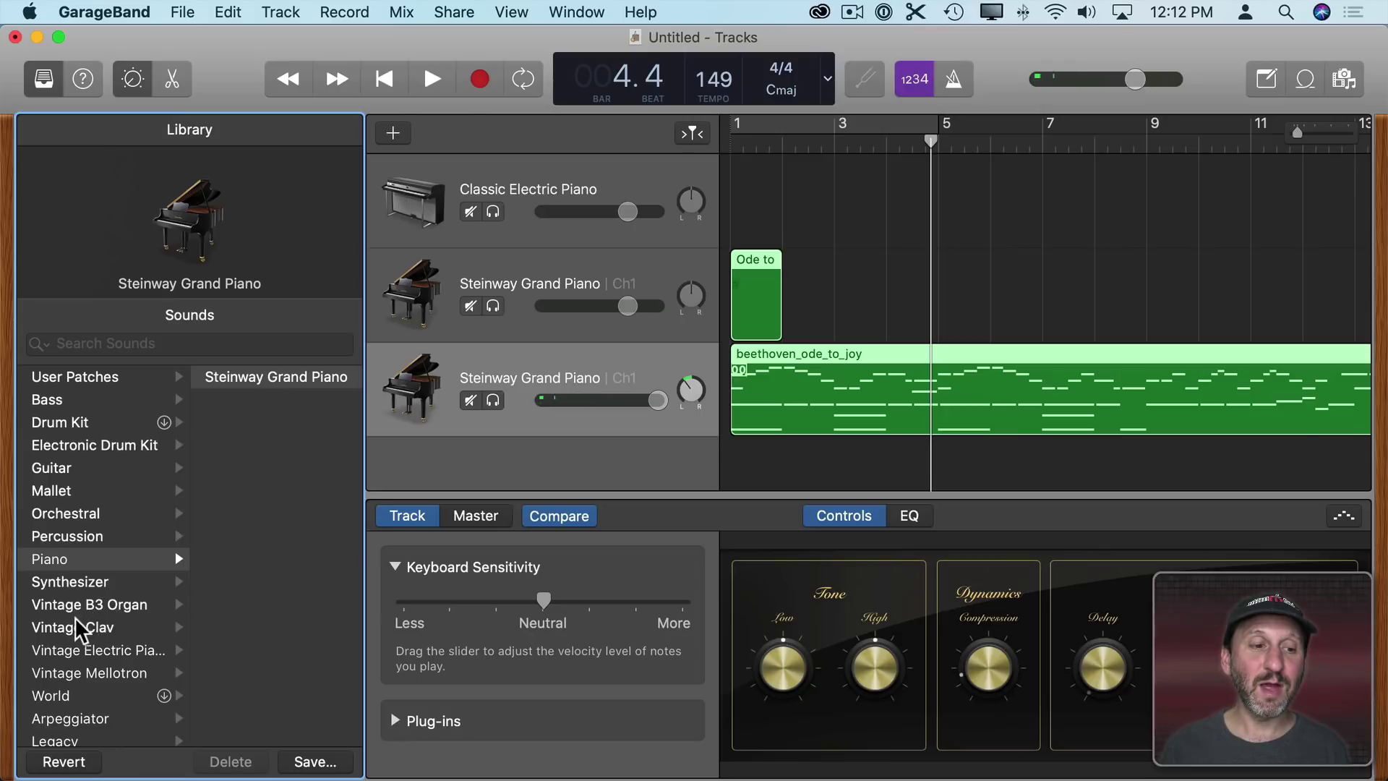
- Switch the third track to Vintage Electric Piano > Classic Electric Piano and audition it
{"action": "left_click", "coordinate": [65, 650]}
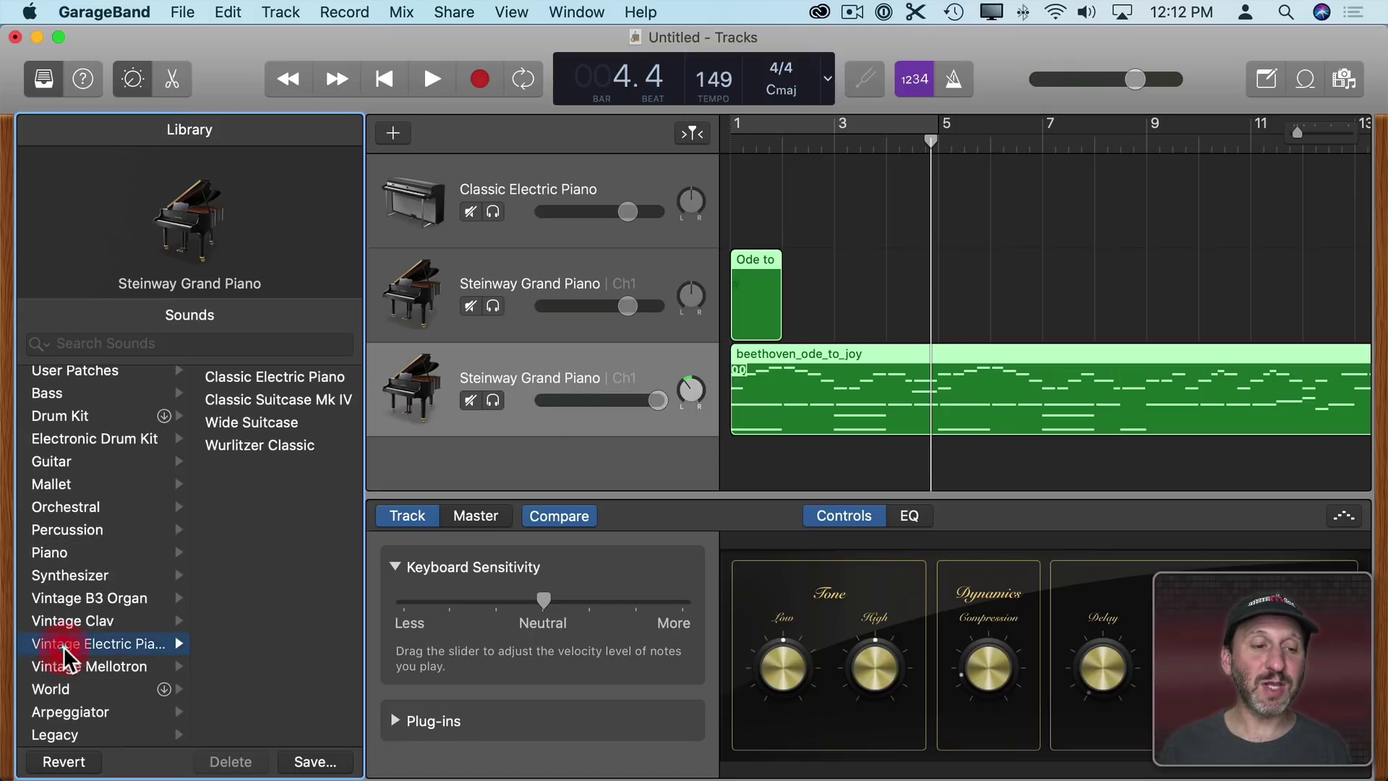
{"action": "left_click", "coordinate": [242, 380]}
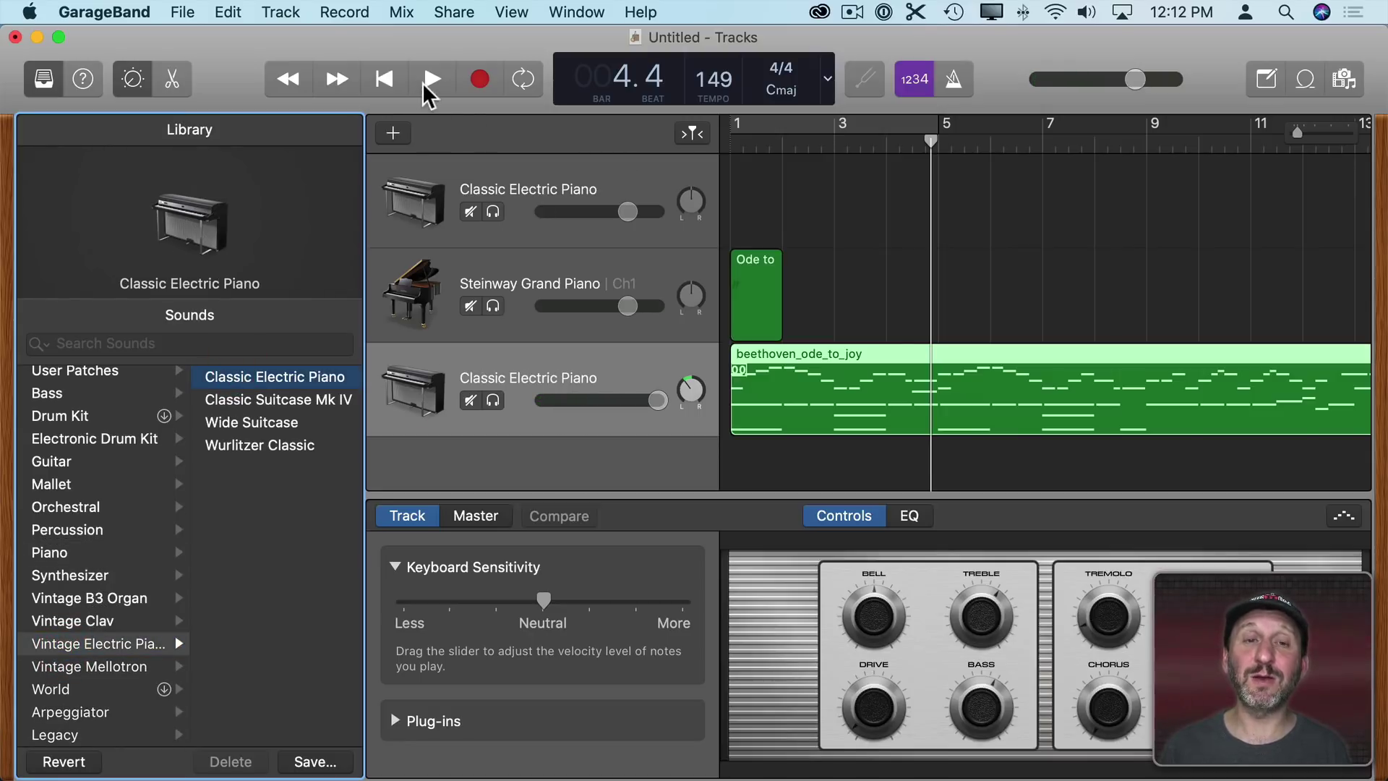
{"action": "left_click", "coordinate": [430, 81]}
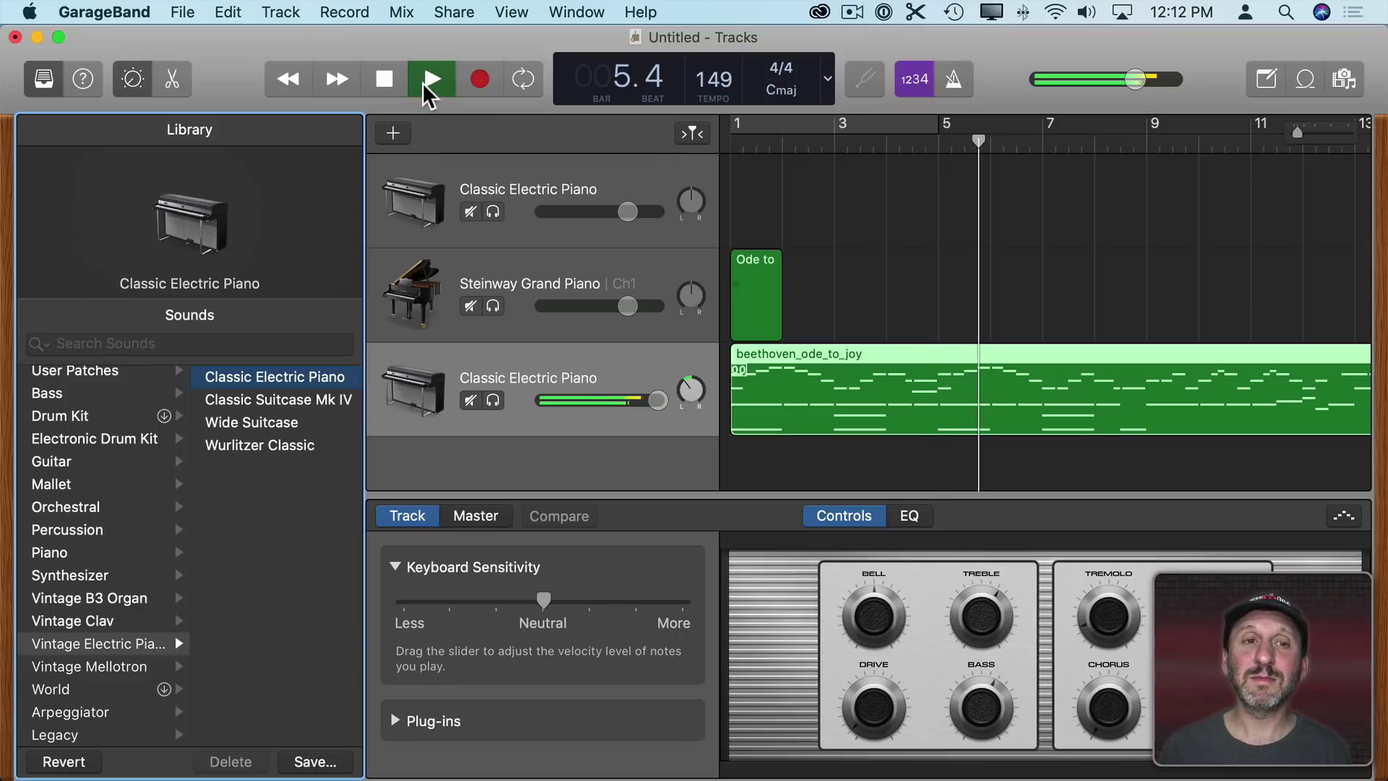
{"action": "left_click", "coordinate": [384, 80]}
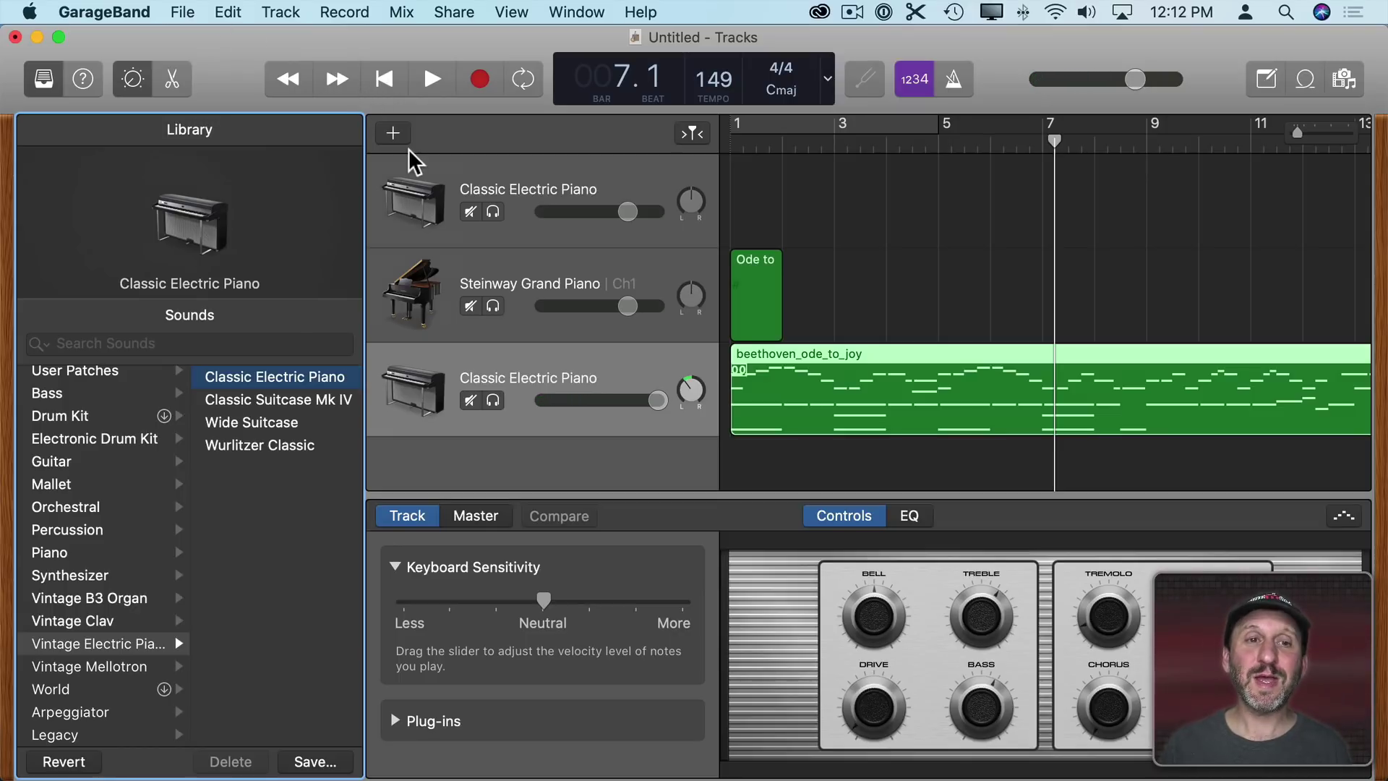
- Add a Neo Soul (Curtis) Drummer track and play the song from the start with it
{"action": "left_click", "coordinate": [393, 133]}
{"action": "double_click", "coordinate": [993, 196]}
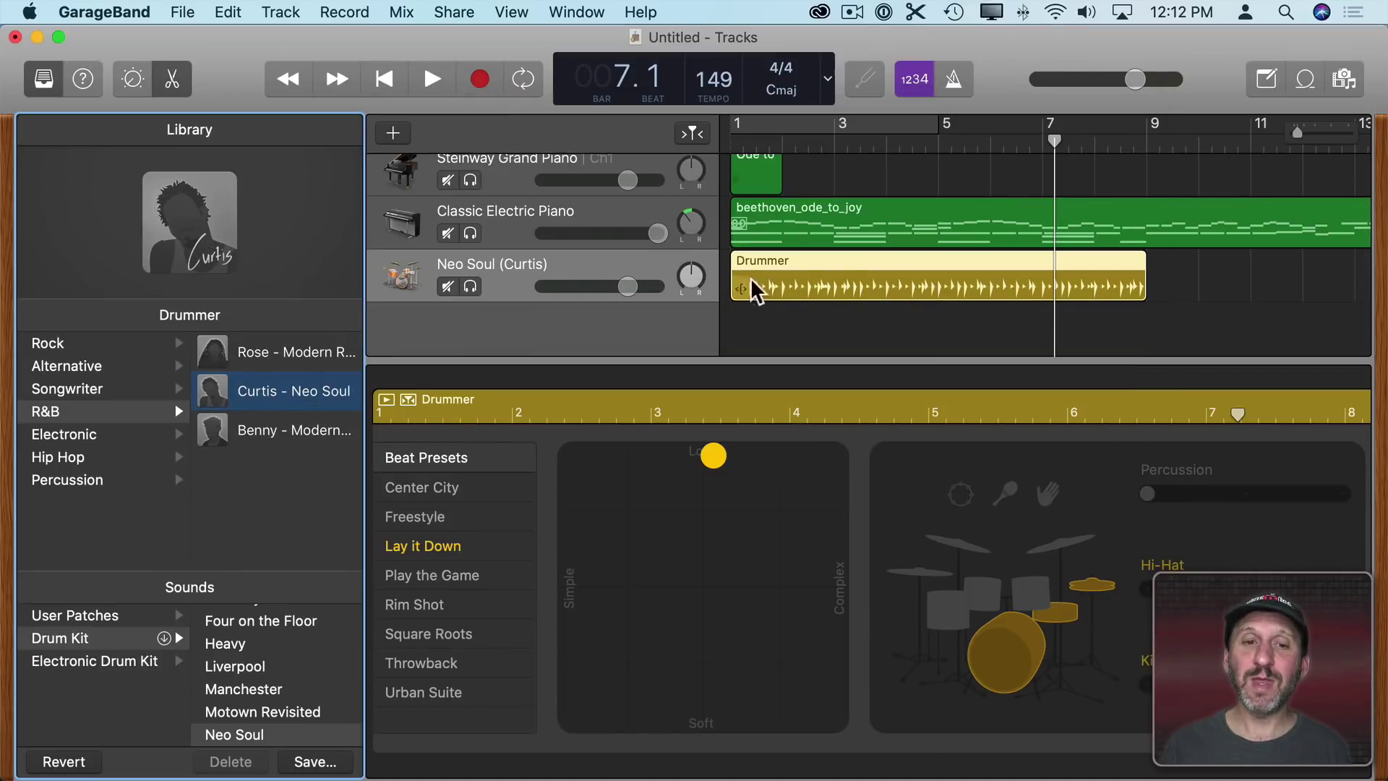
{"action": "scroll", "coordinate": [966, 291], "scroll_direction": "right", "scroll_amount": 3}
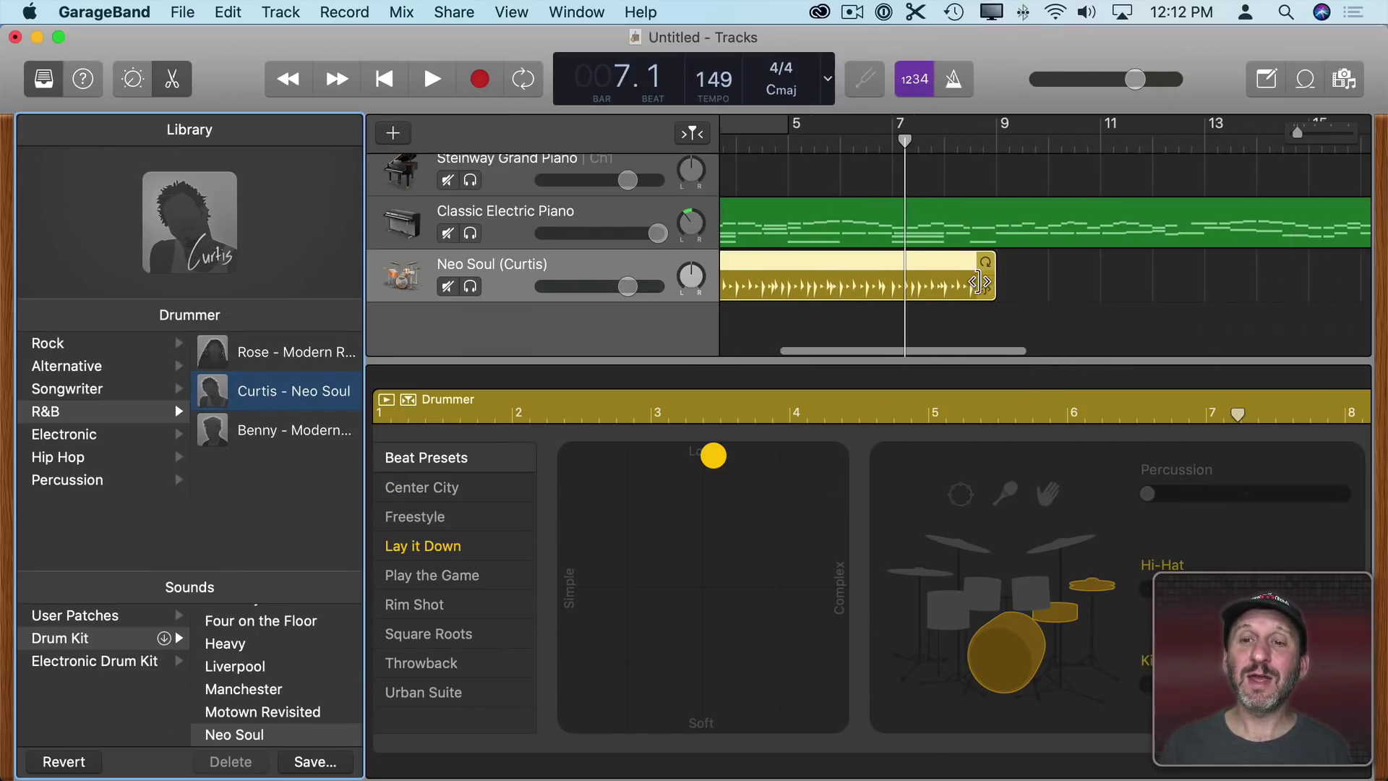
{"action": "left_click", "coordinate": [384, 78]}
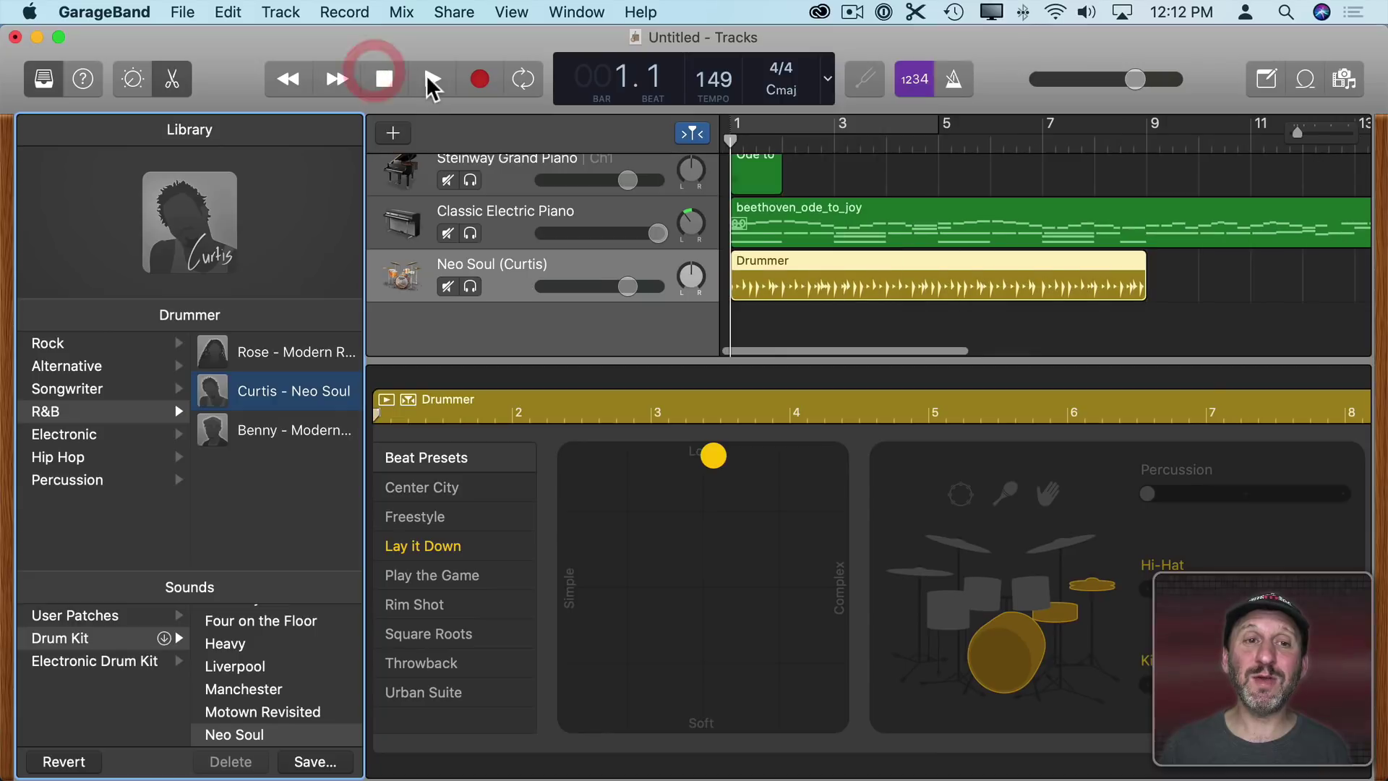
{"action": "left_click", "coordinate": [433, 79]}
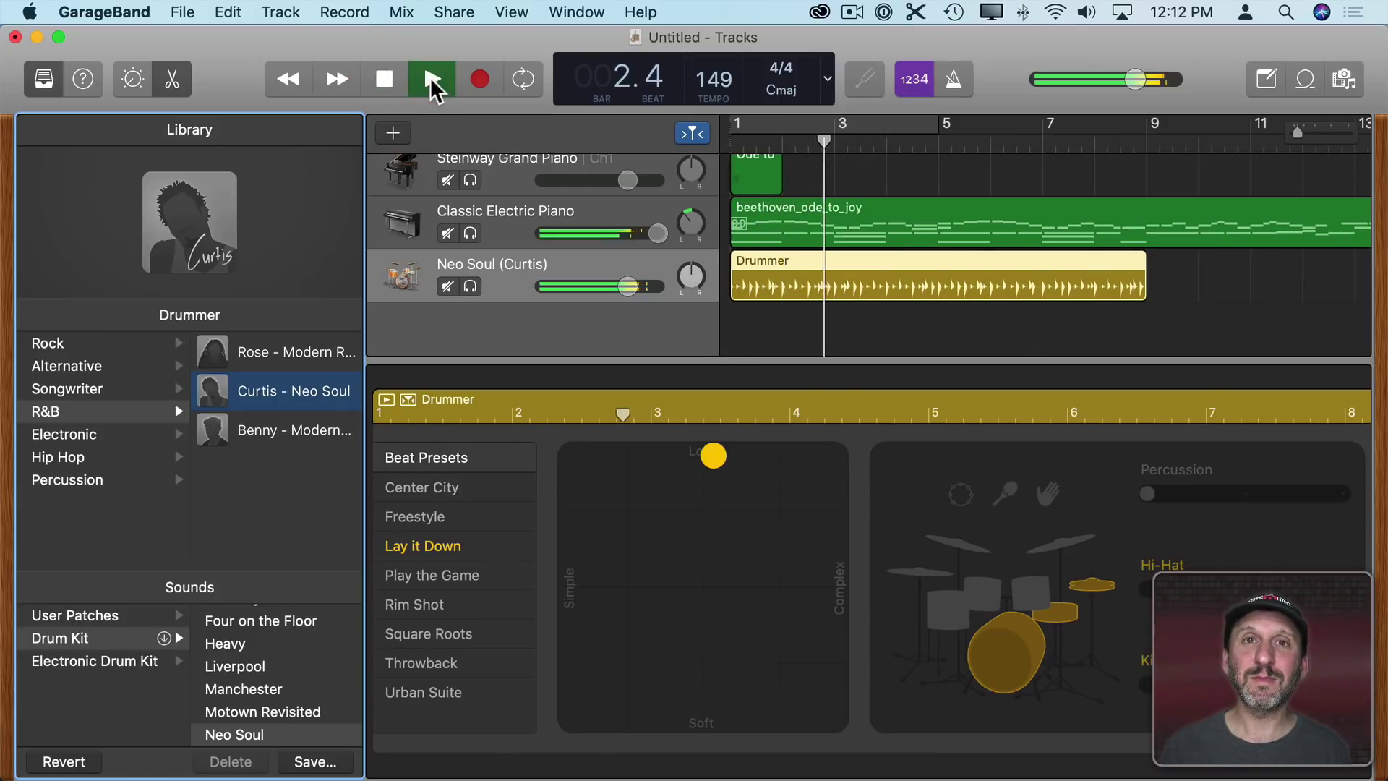
{"action": "left_click", "coordinate": [382, 81]}
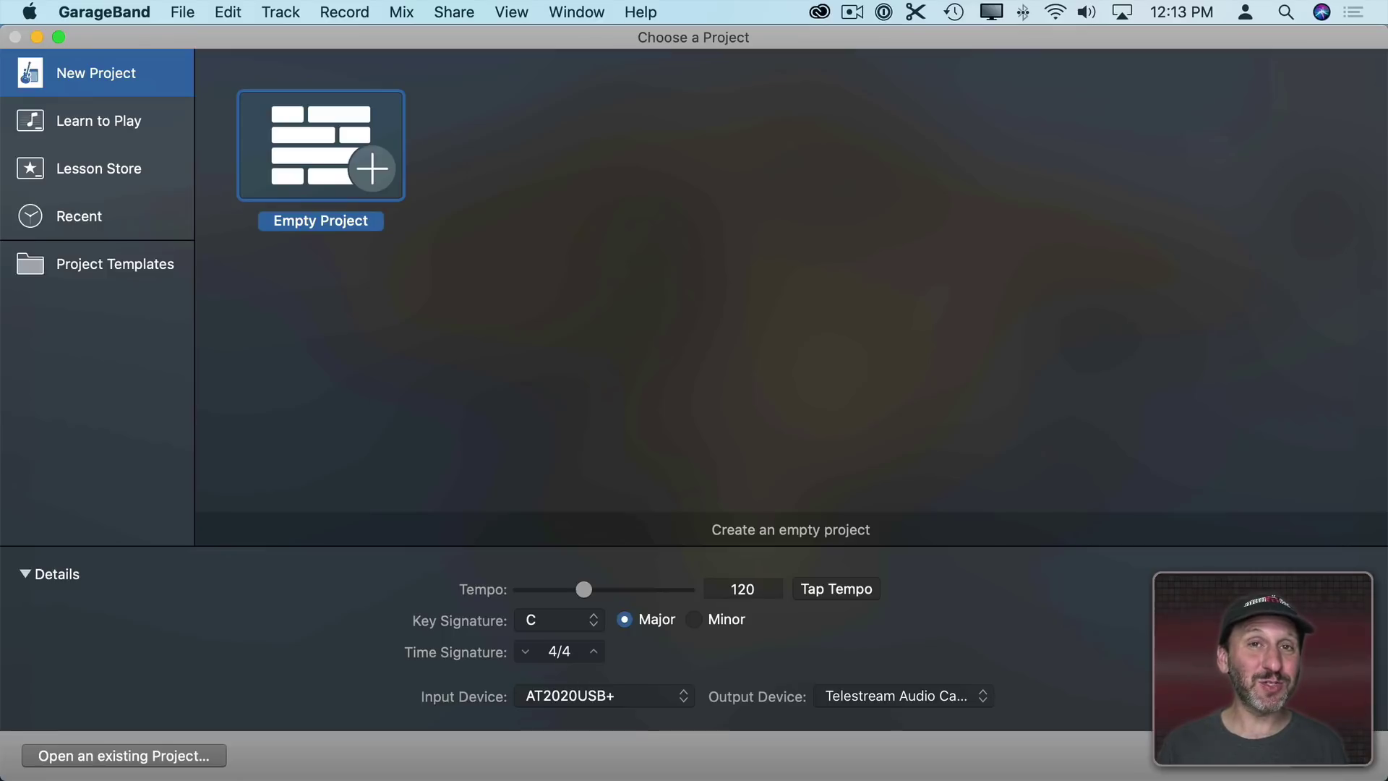
- Create an Empty Project with one Software Instrument track and close Musical Typing
{"action": "double_click", "coordinate": [327, 164]}
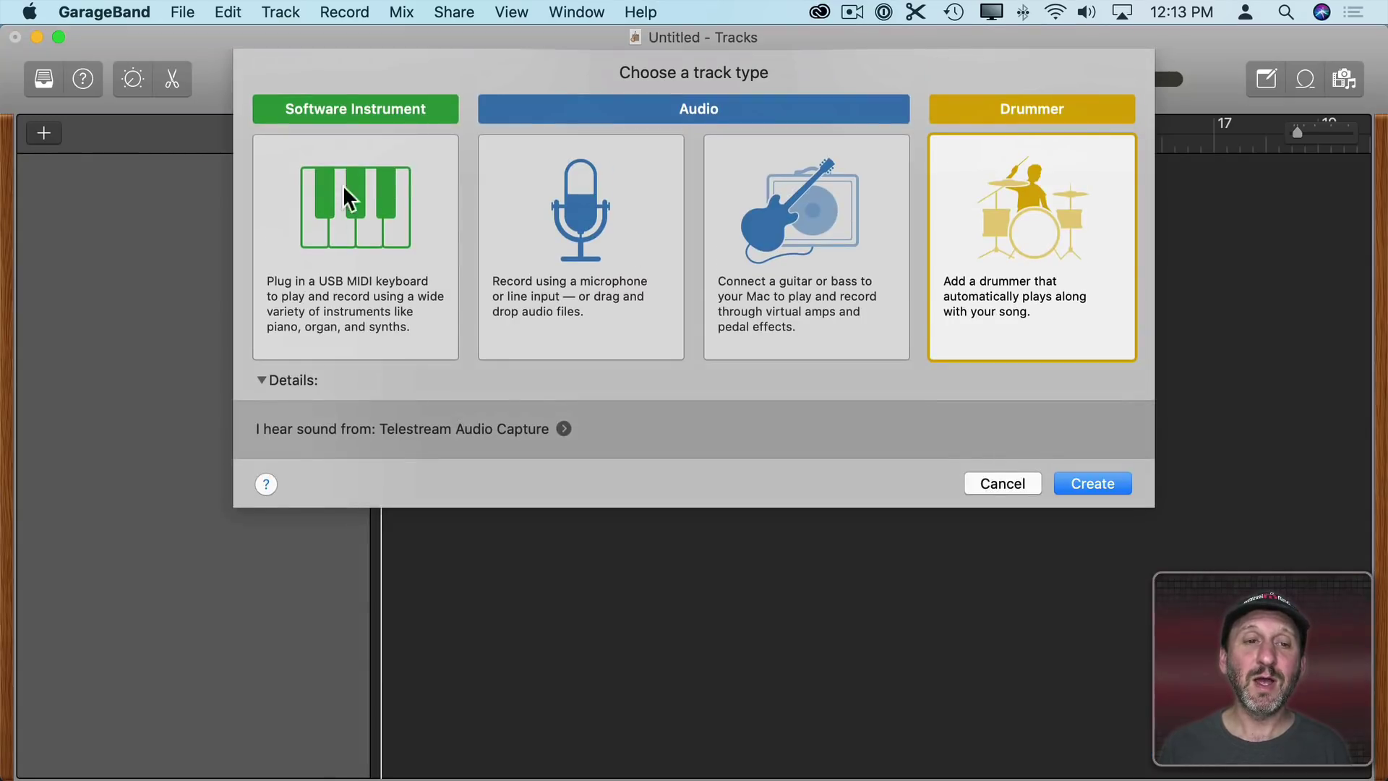
{"action": "left_click", "coordinate": [352, 188]}
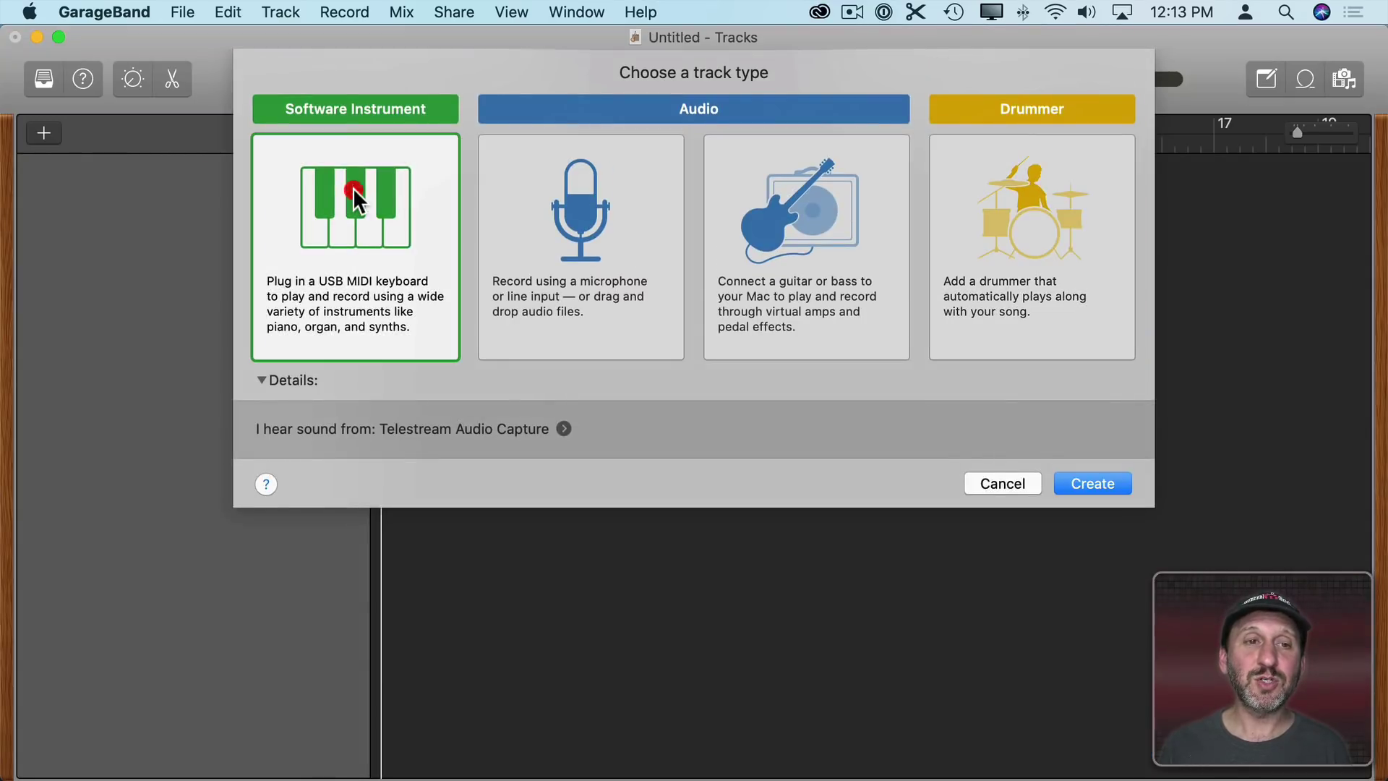
{"action": "left_click", "coordinate": [1096, 483]}
{"action": "left_click", "coordinate": [258, 347]}
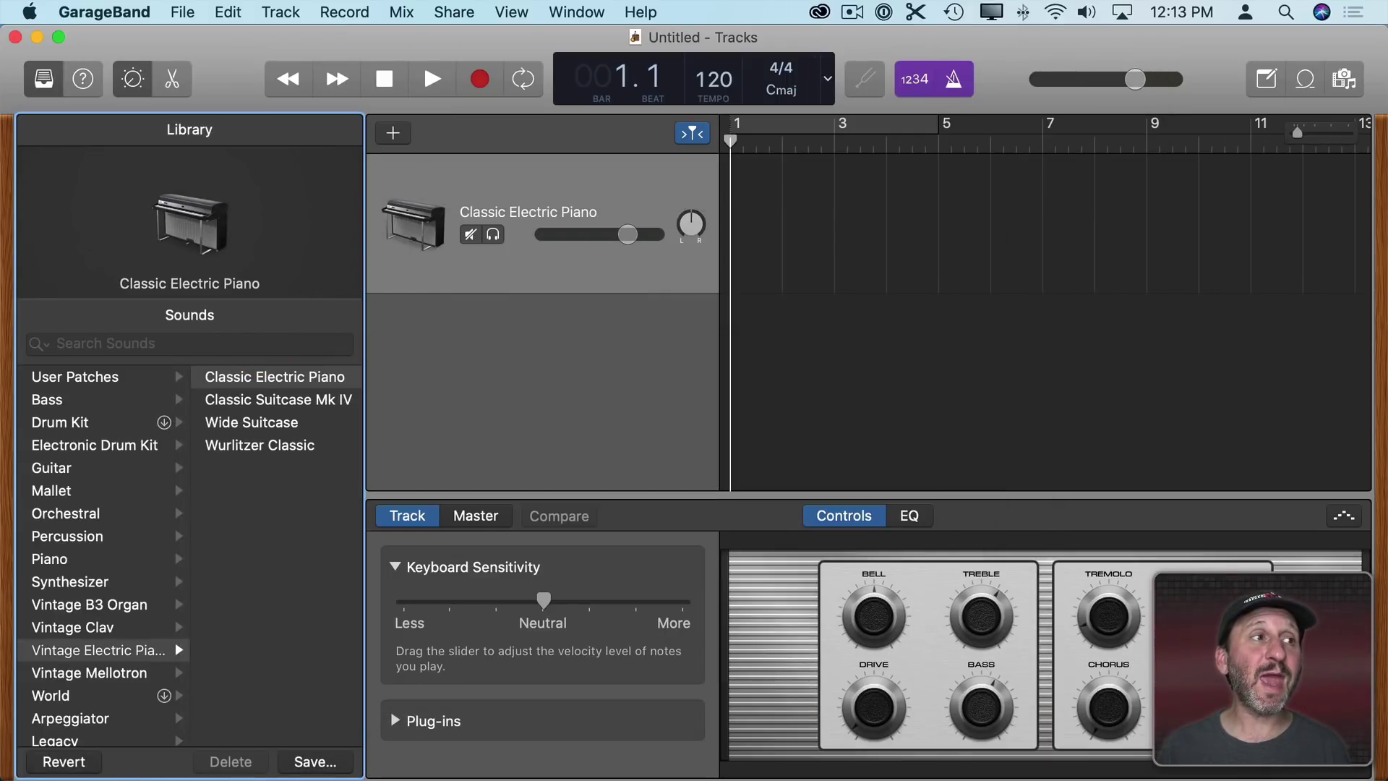
- Import VideoTest.mov into the tracks area, then shrink and move the movie window aside
{"action": "left_click_drag", "start_coordinate": [592, 272], "coordinate": [738, 380]}
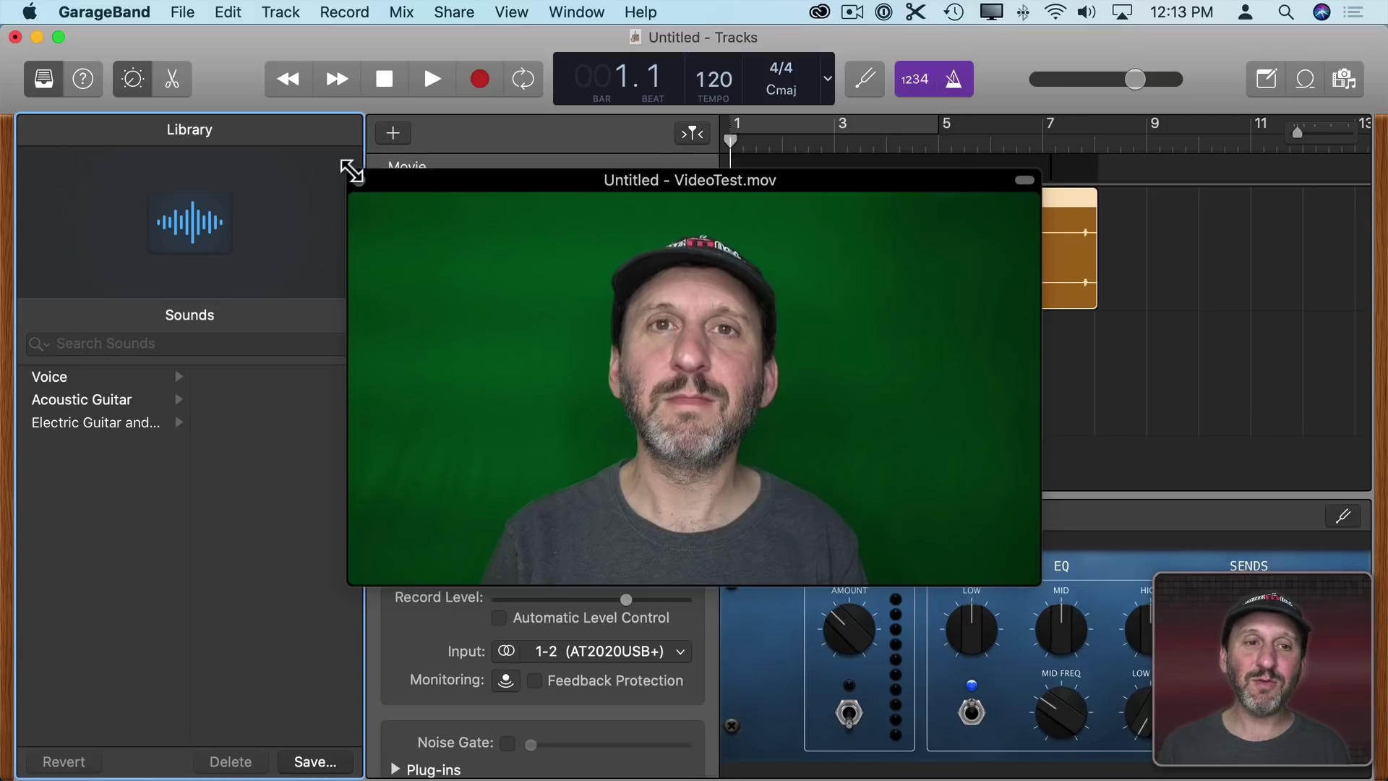
{"action": "left_click_drag", "start_coordinate": [349, 170], "coordinate": [812, 425]}
{"action": "mouse_move", "coordinate": [929, 449]}
{"action": "left_mouse_down"}
{"action": "mouse_move", "coordinate": [1129, 419]}
{"action": "mouse_move", "coordinate": [207, 269]}
{"action": "left_mouse_up"}
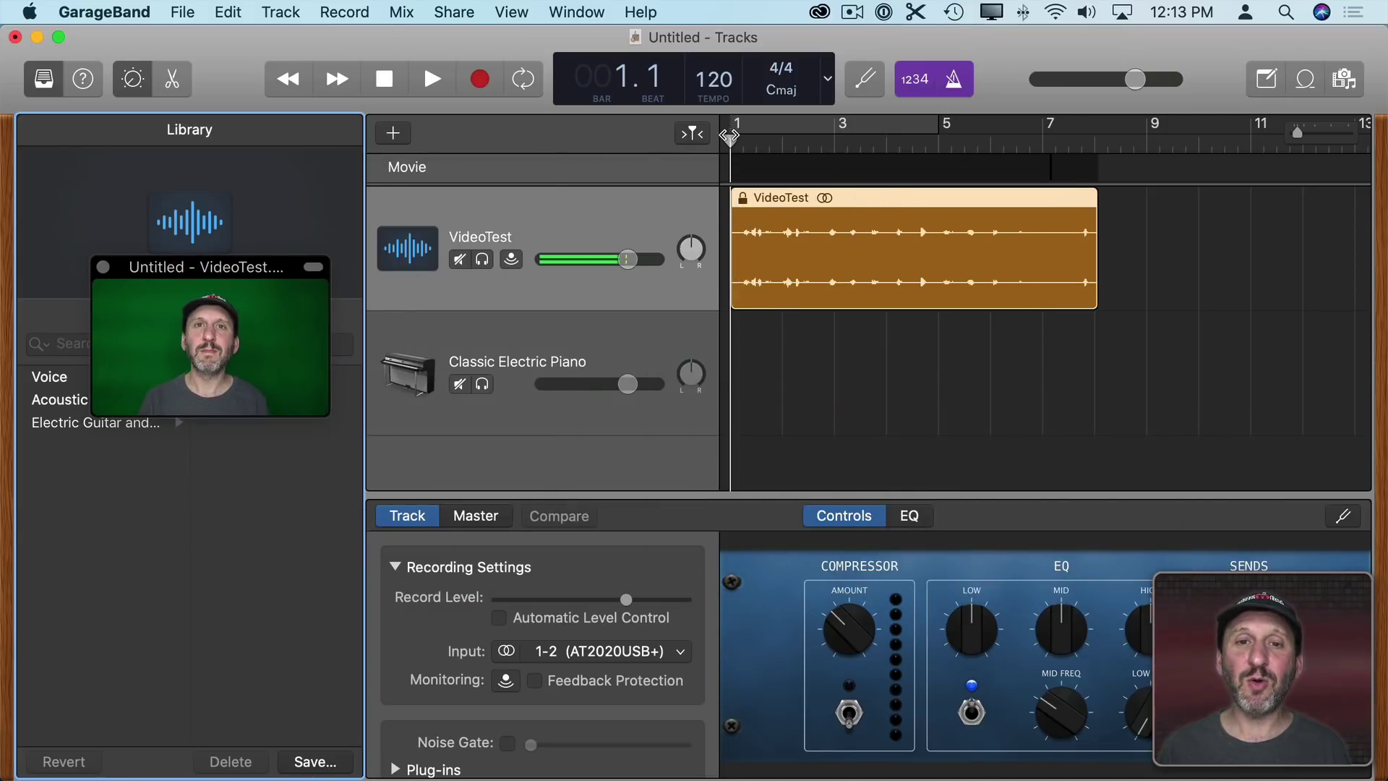
- Scrub through the movie, return to the project start, and play it with audio
{"action": "left_click_drag", "start_coordinate": [730, 136], "coordinate": [926, 136]}
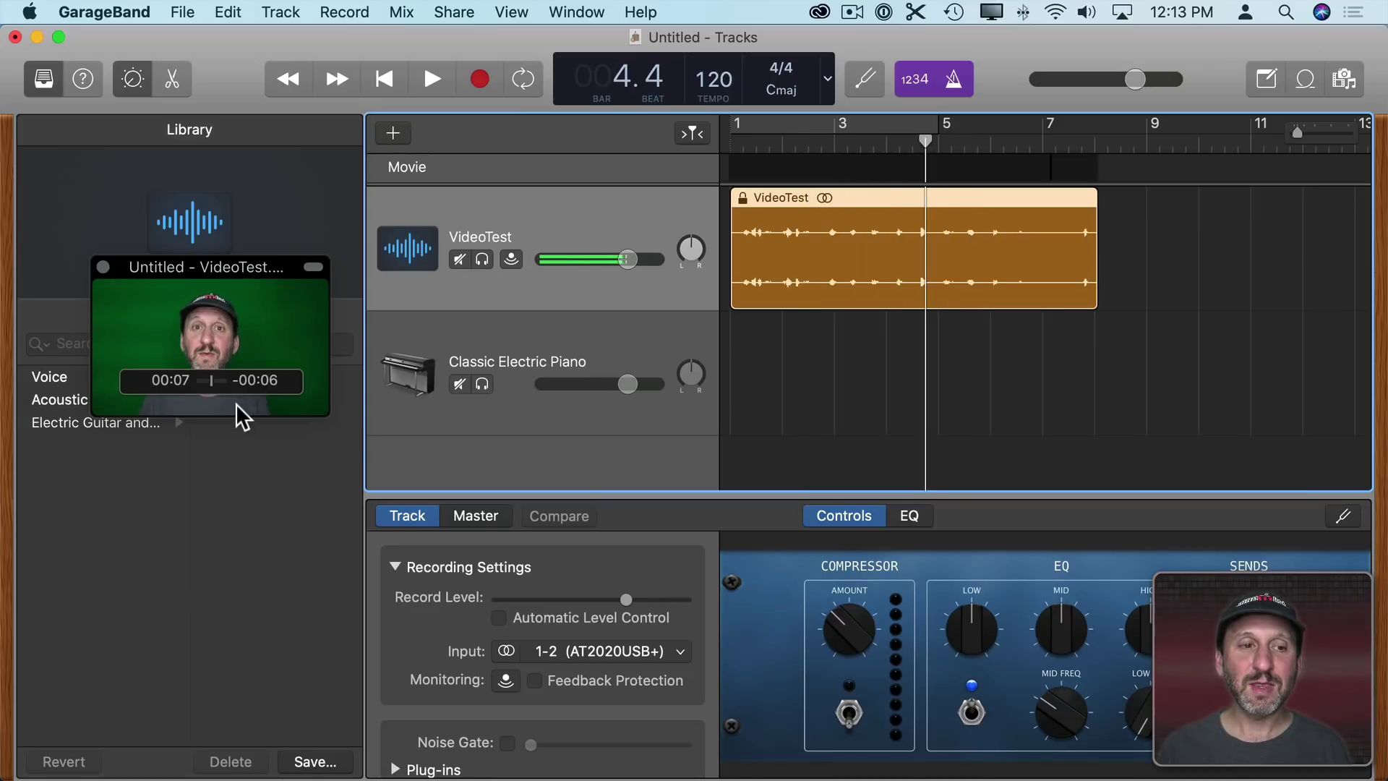
{"action": "left_click_drag", "start_coordinate": [925, 142], "coordinate": [821, 143]}
{"action": "key", "text": "Return"}
{"action": "key", "text": "space"}
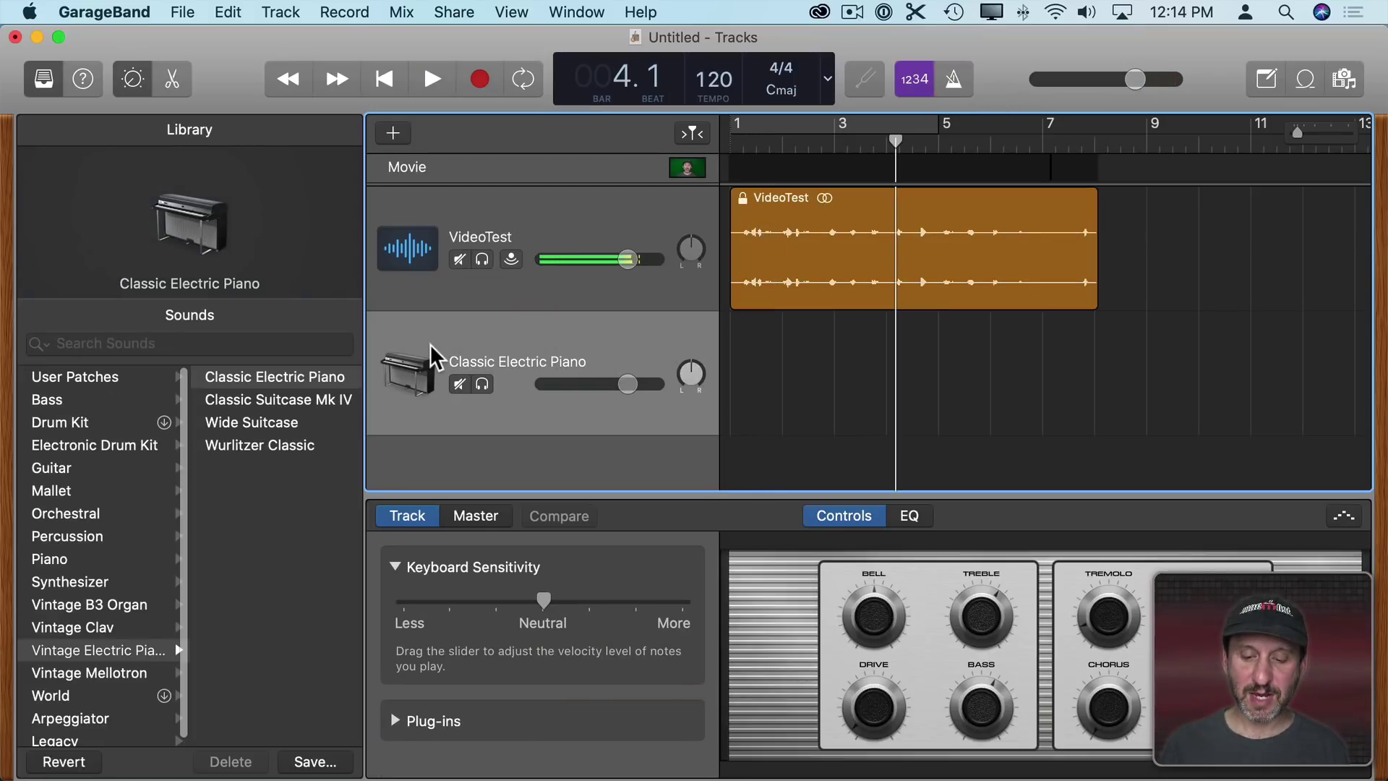
- Delete the Classic Electric Piano track and audition the movie audio from bar 2
{"action": "key", "text": "super+BackSpace"}
{"action": "left_click", "coordinate": [789, 142]}
{"action": "key", "text": "Return"}
{"action": "key", "text": "space"}
- Apply Voice > Telephone Vocal to the VideoTest audio track and play it
{"action": "left_click", "coordinate": [49, 377]}
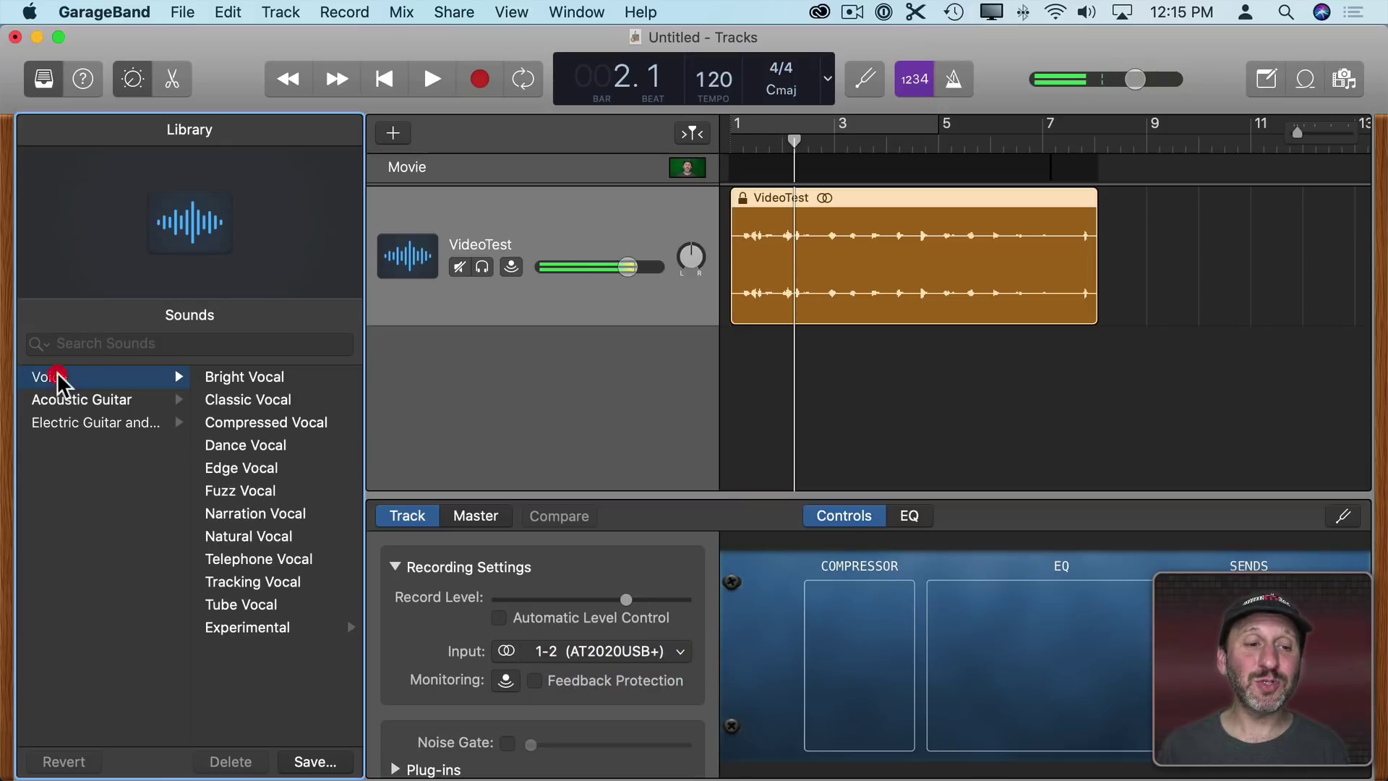
{"action": "left_click", "coordinate": [258, 559]}
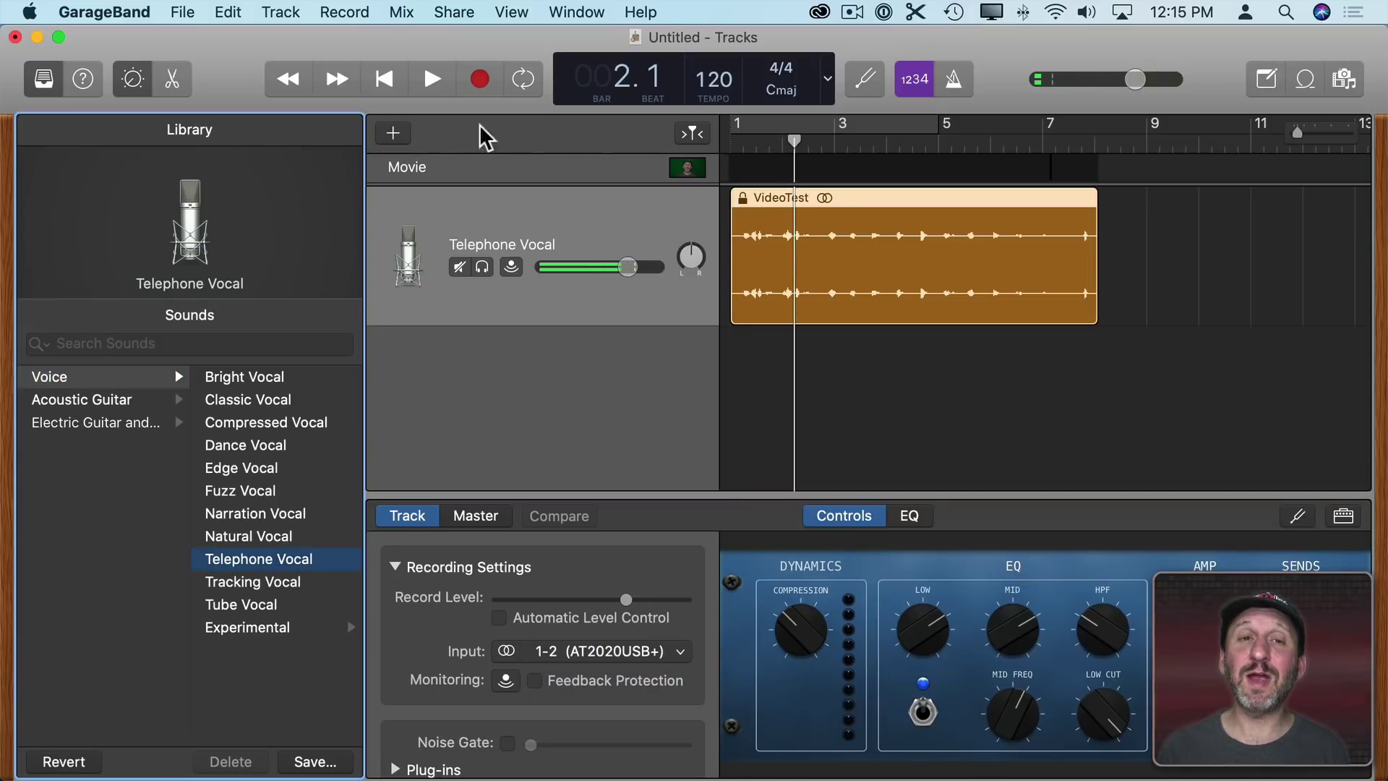
{"action": "key", "text": "space"}
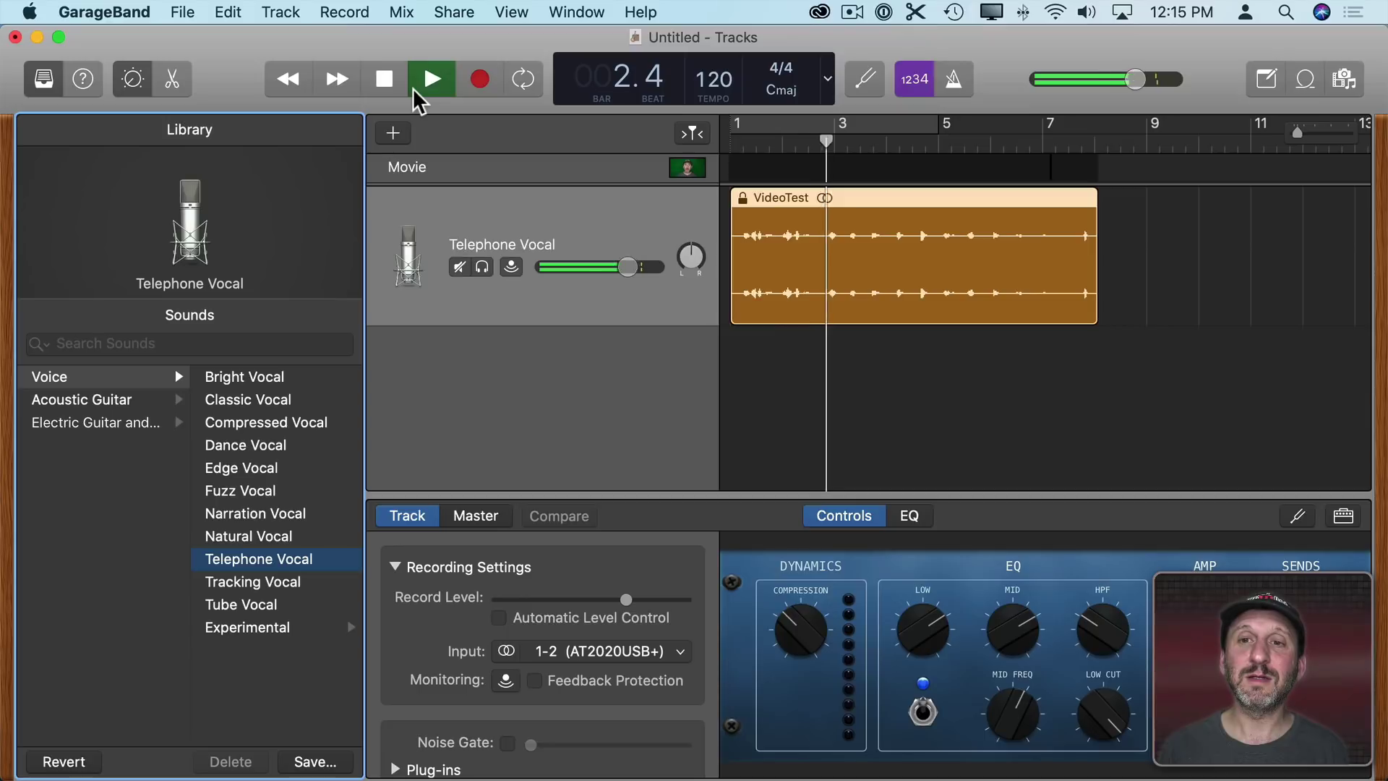
{"action": "key", "text": "space"}
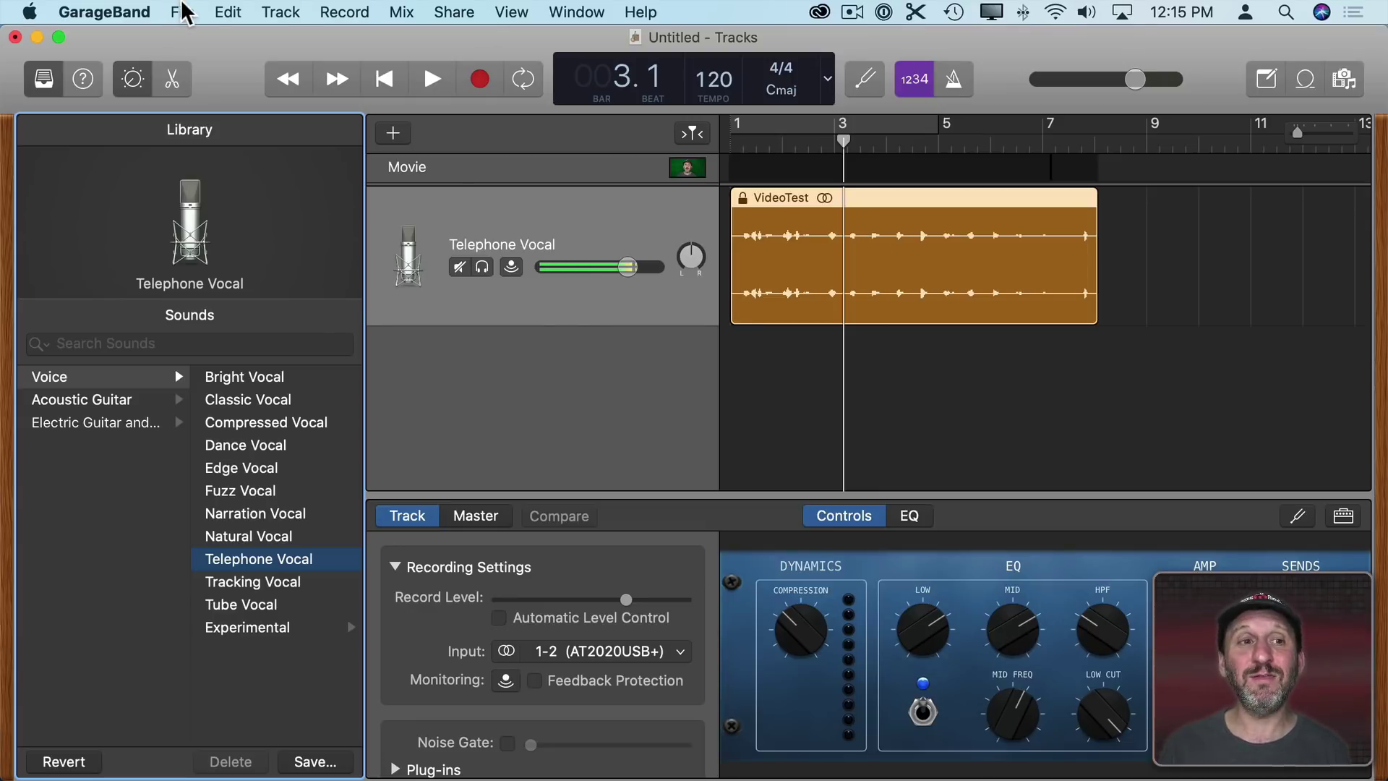
- Export the audio to movie as VideoTest.m4v with the HD 1080p preset
{"action": "left_click", "coordinate": [182, 11]}
{"action": "mouse_move", "coordinate": [205, 262]}
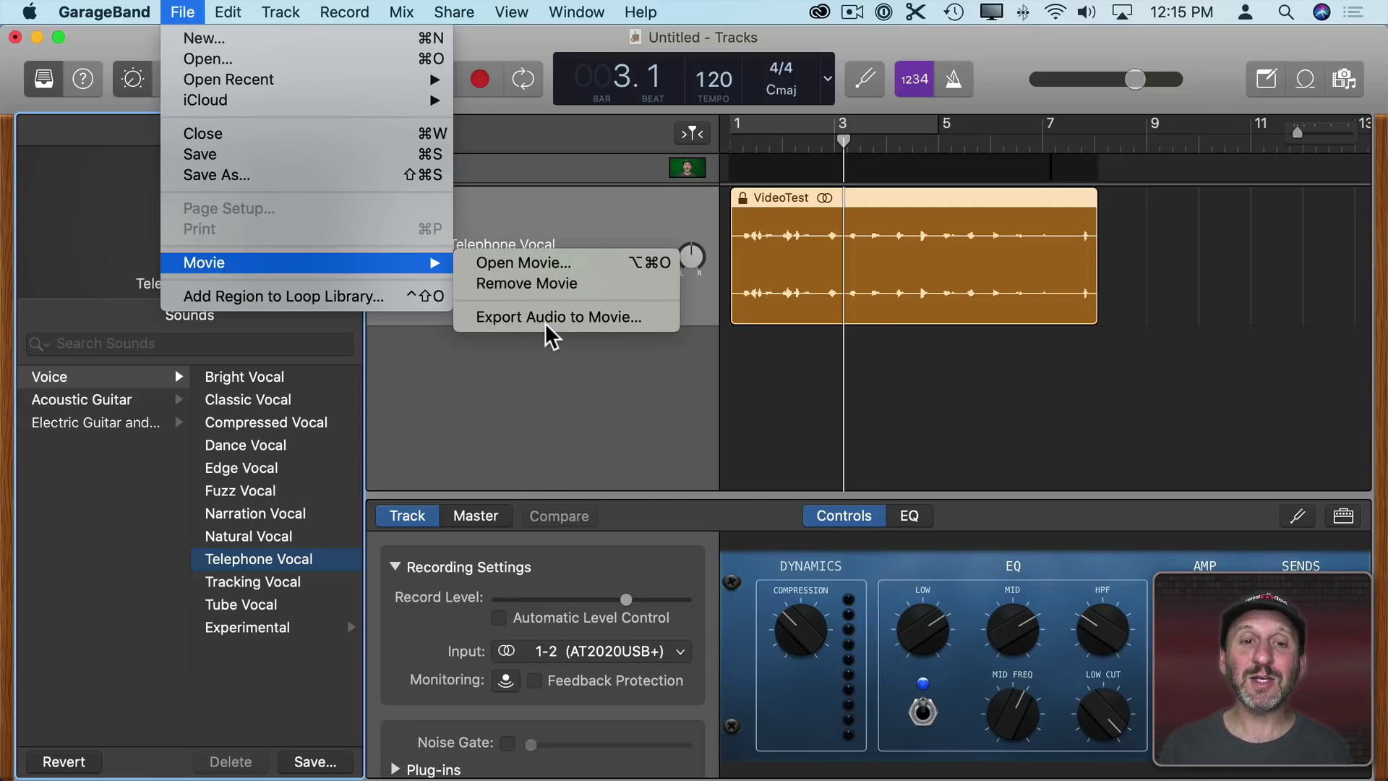
{"action": "left_click", "coordinate": [543, 316]}
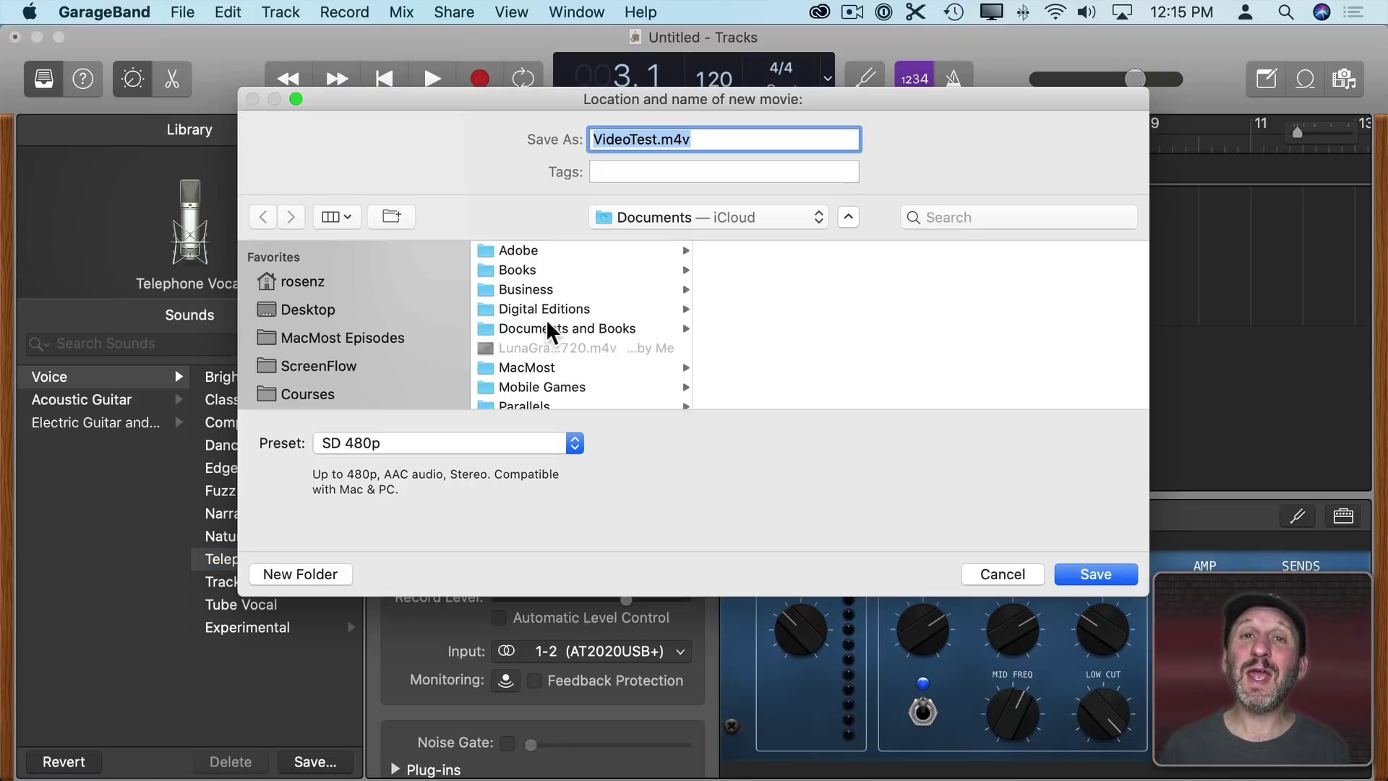
{"action": "left_click", "coordinate": [418, 445]}
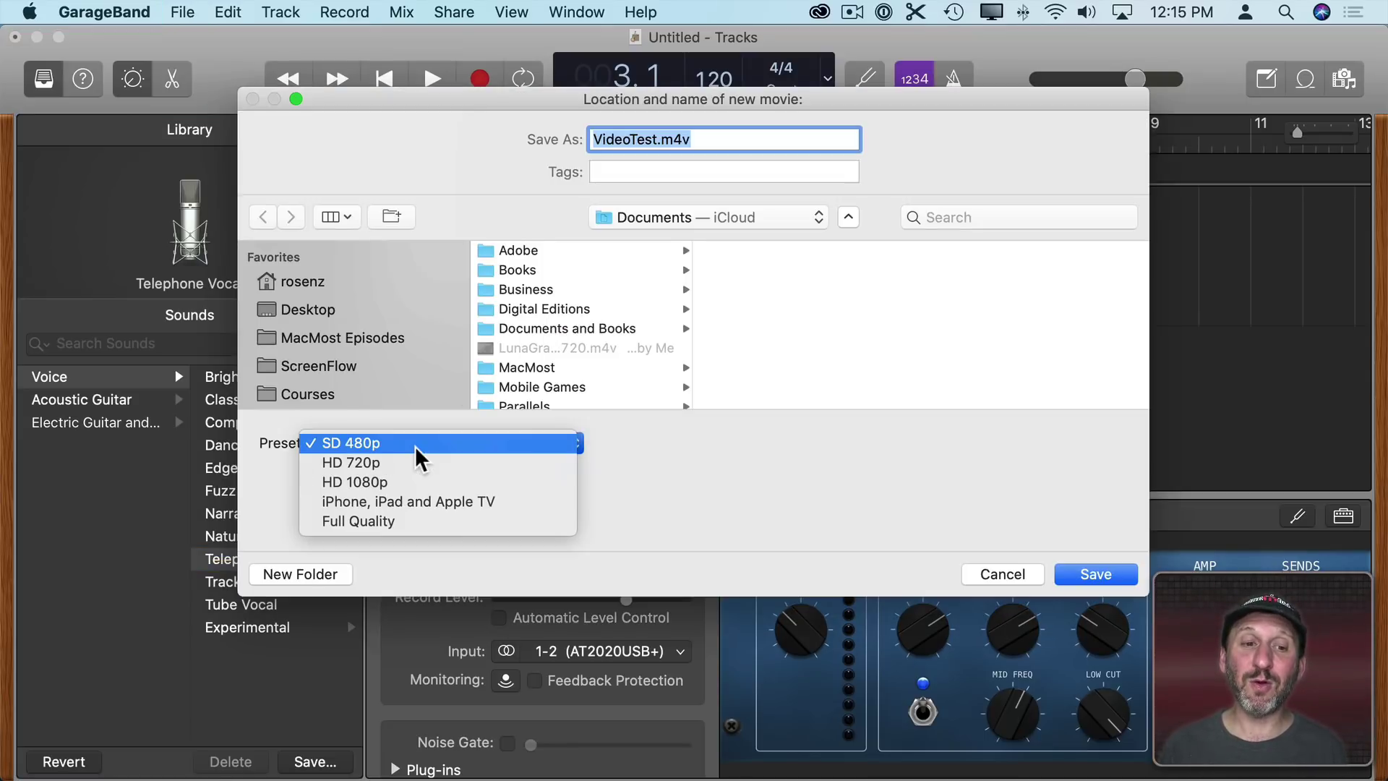
{"action": "left_click", "coordinate": [418, 483]}
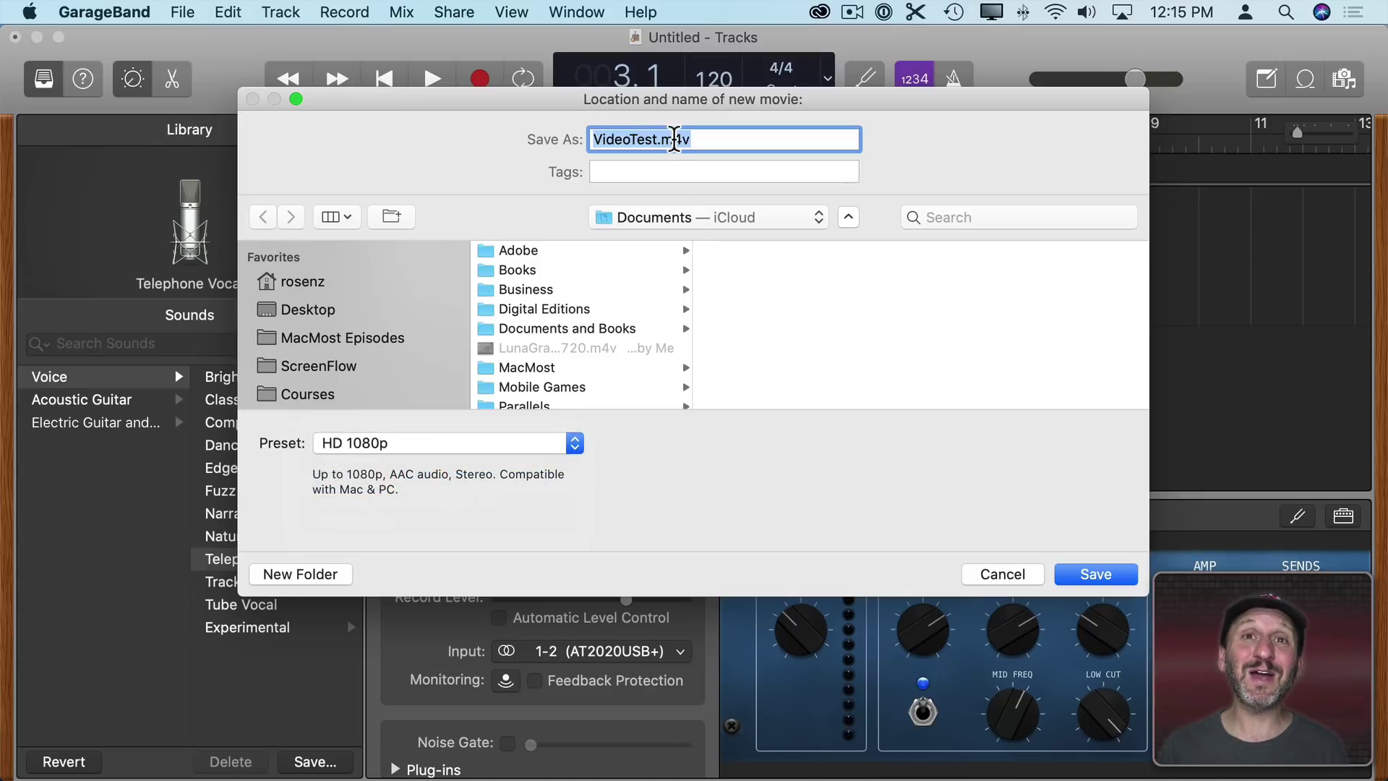